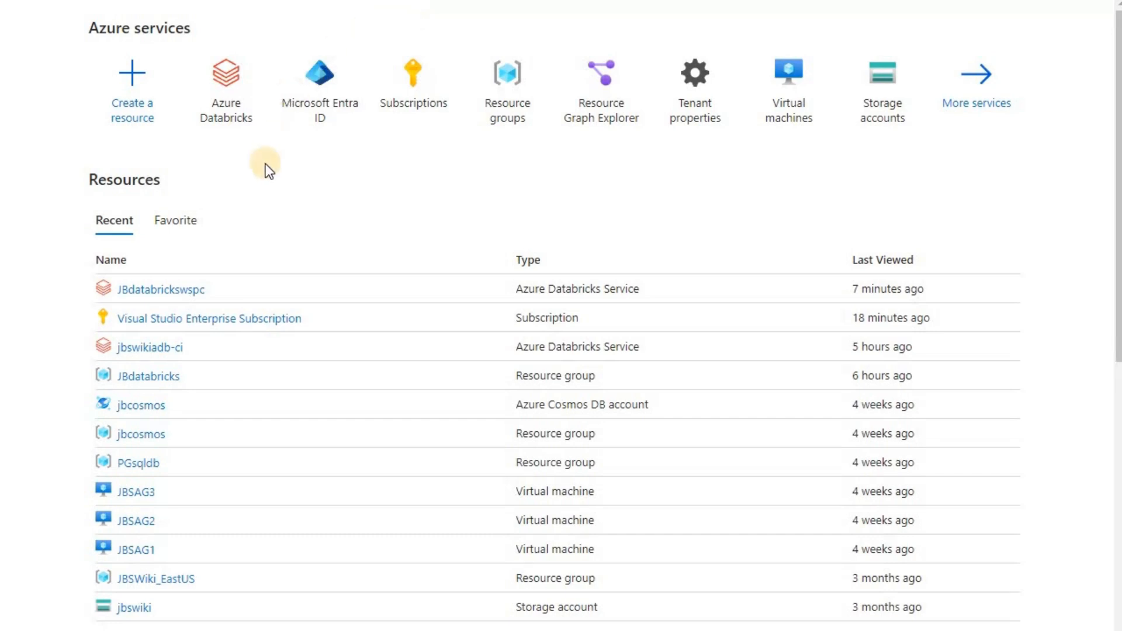
Step: Open the form for creating a new internal user in Microsoft Entra ID
click(335, 108)
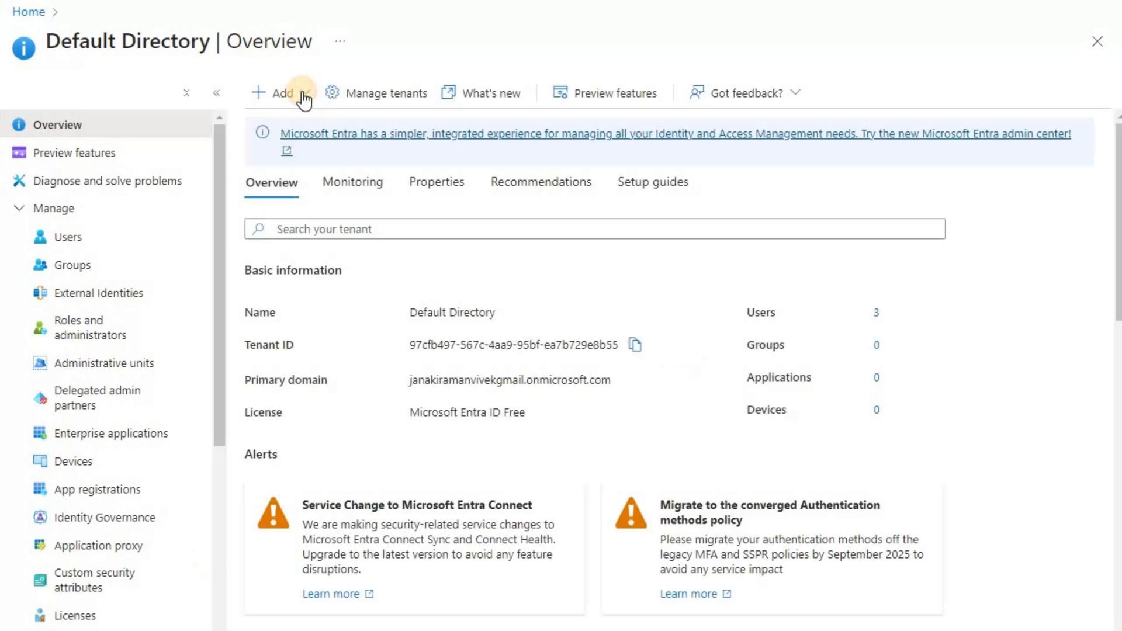
click(282, 93)
mouse_move(327, 121)
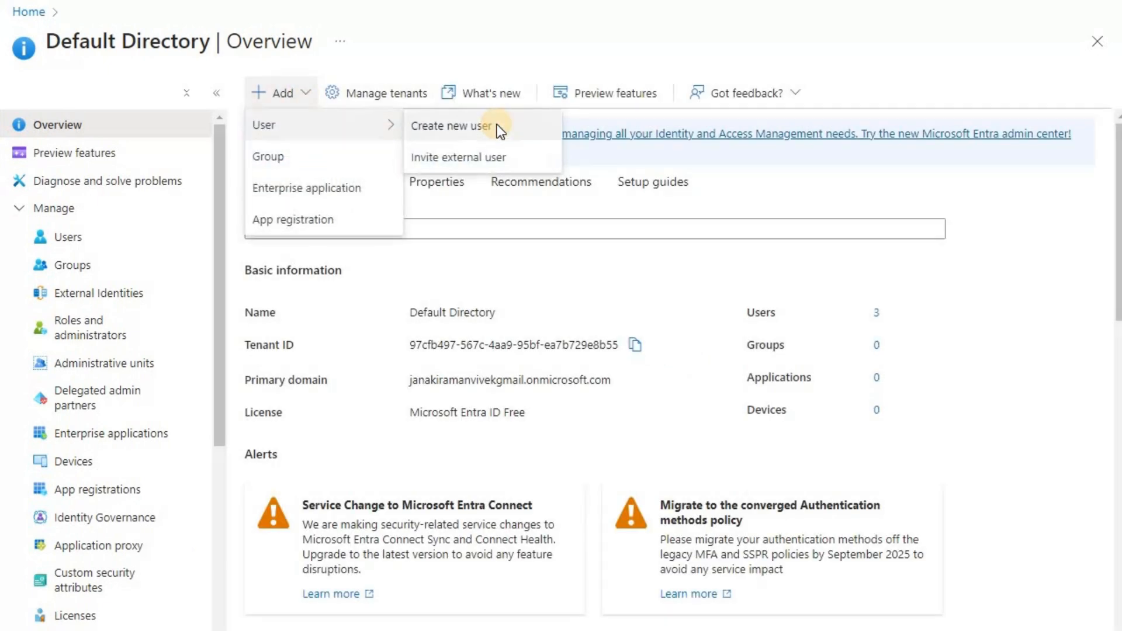
click(499, 124)
Step: Set both the new user's principal name and display name to jbdatabricks
click(286, 231)
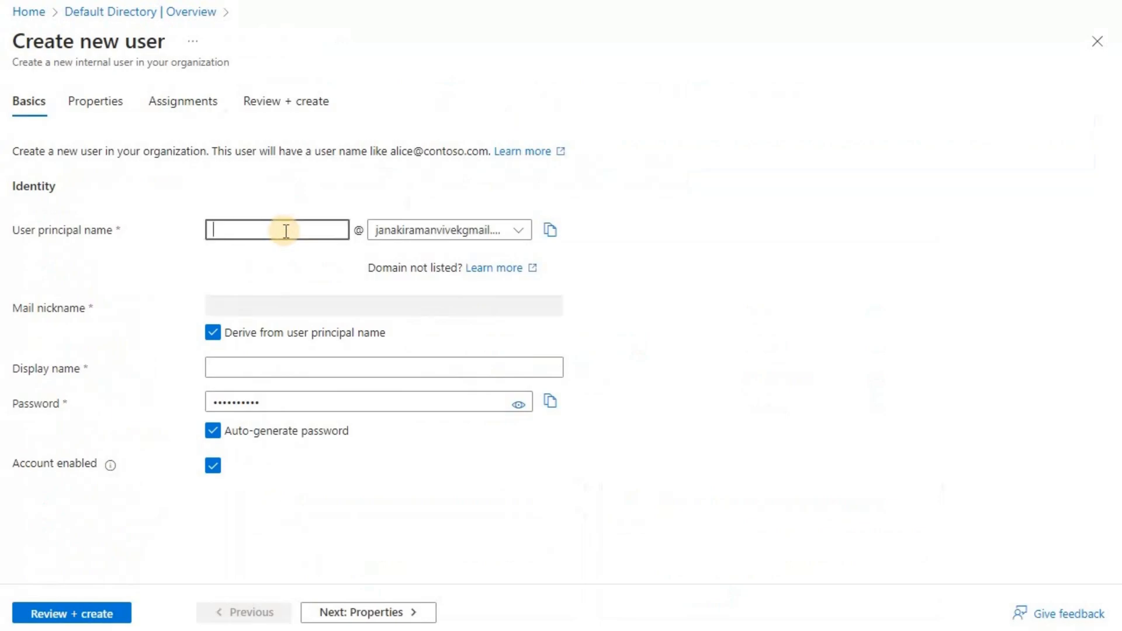
text(jbdatabricks)
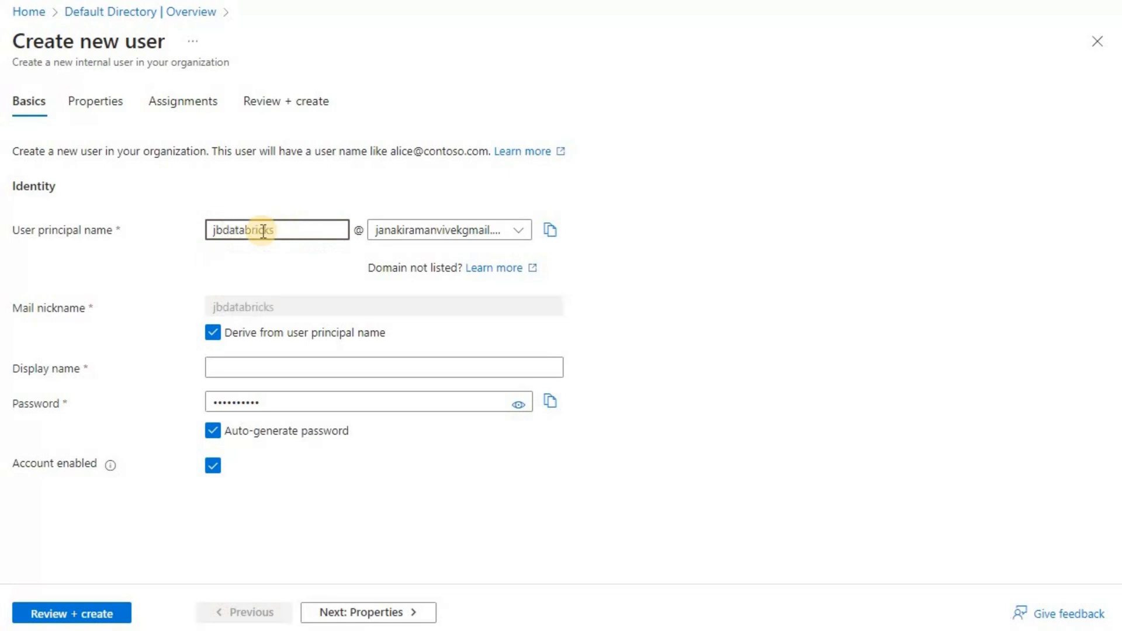
click(159, 230)
key(ctrl+a)
key(ctrl+c)
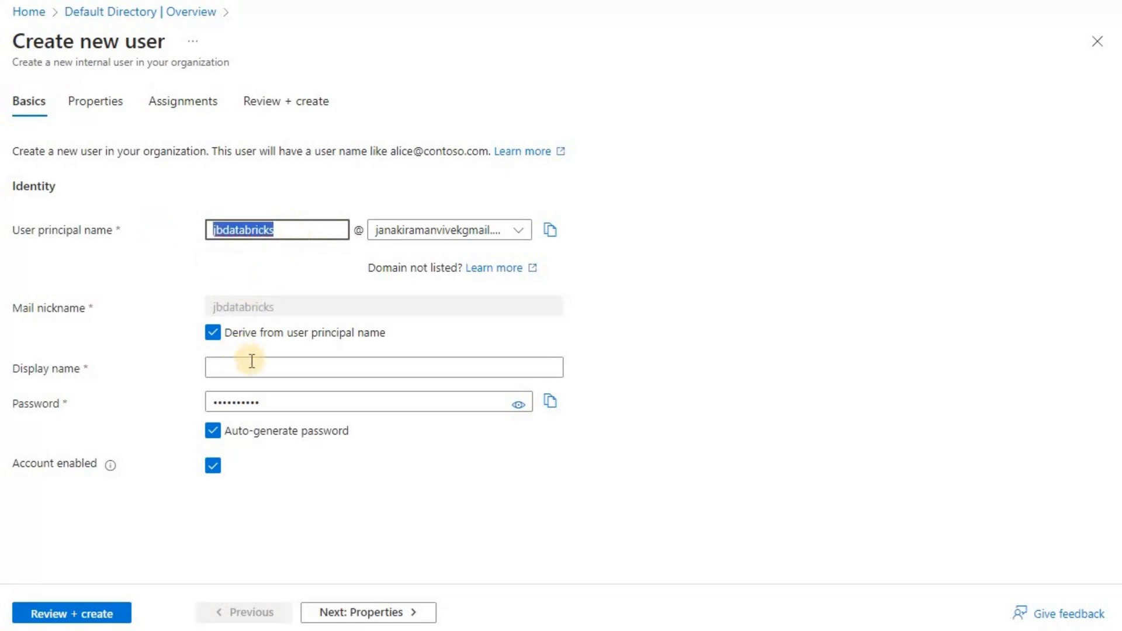
click(258, 371)
key(ctrl+v)
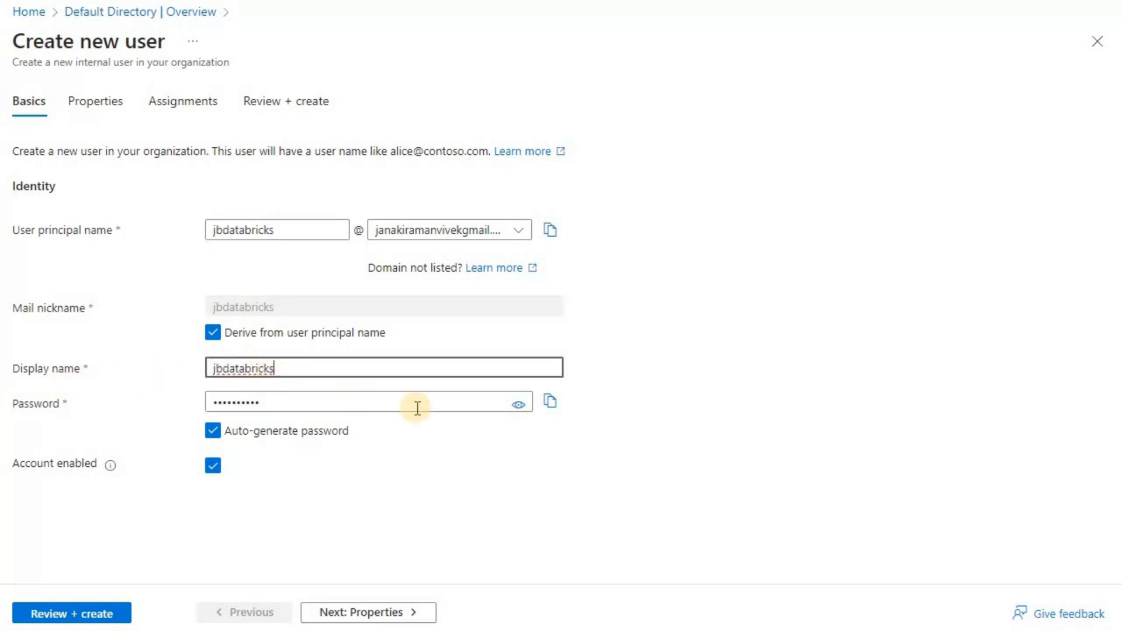
Step: Turn off password auto-generation for the new user and enter a custom account password
click(221, 433)
click(292, 401)
text(••)
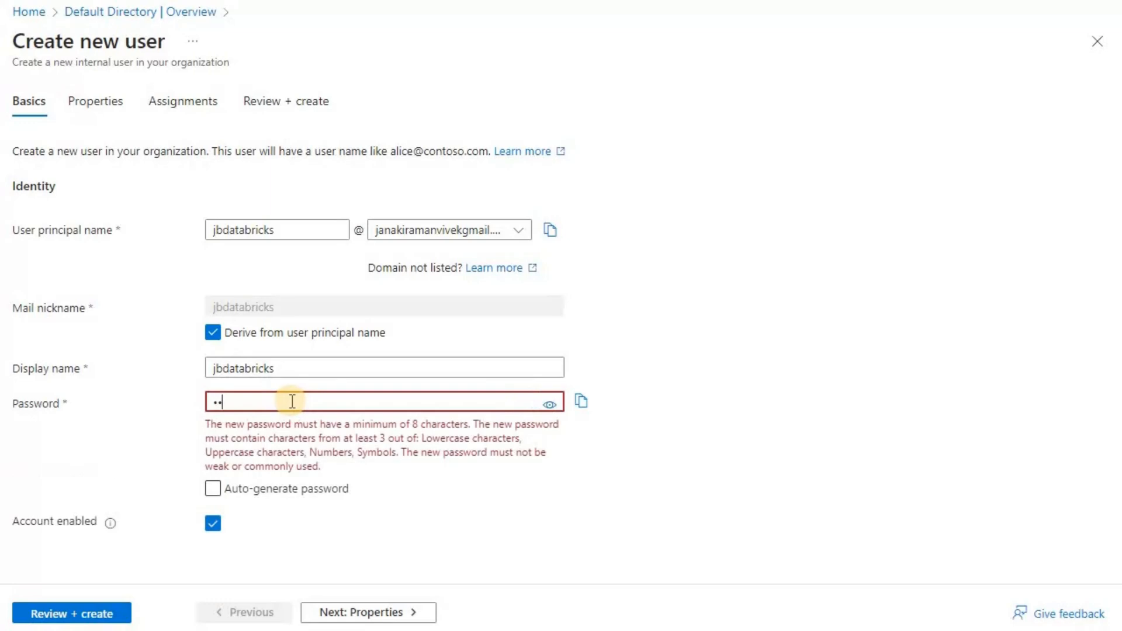
text(•)
text(***)
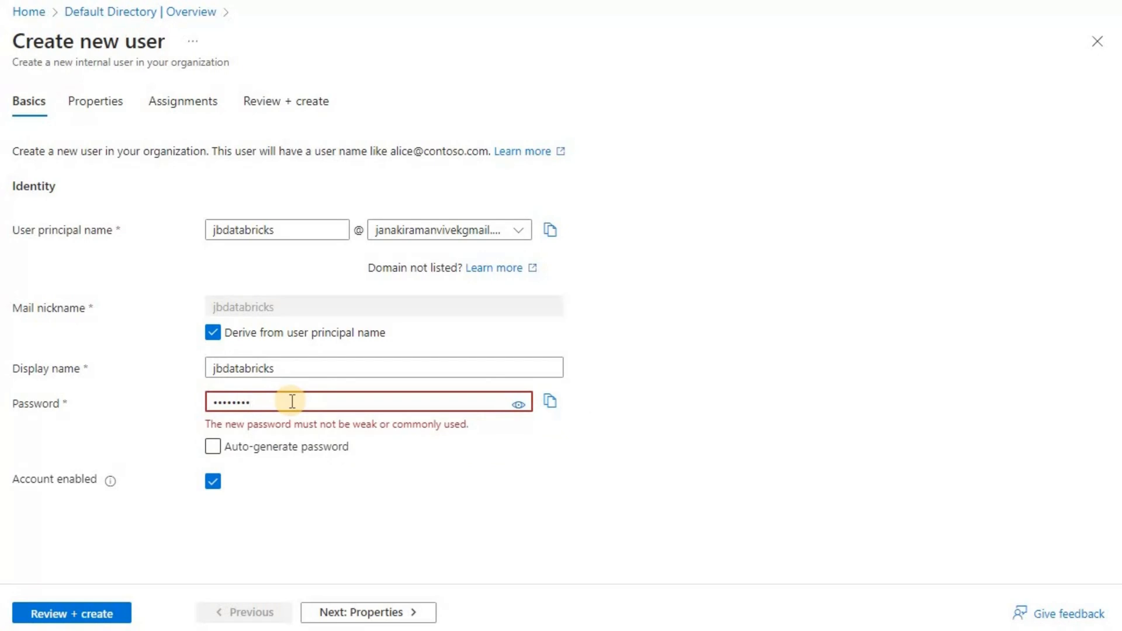
text(•••••••••)
Step: Replace the new user's entered password with a different, stronger account password
key(shift+Left)
key(shift+Left)
key(shift+Left)
key(shift+Left)
key(shift+Left)
key(shift+Home)
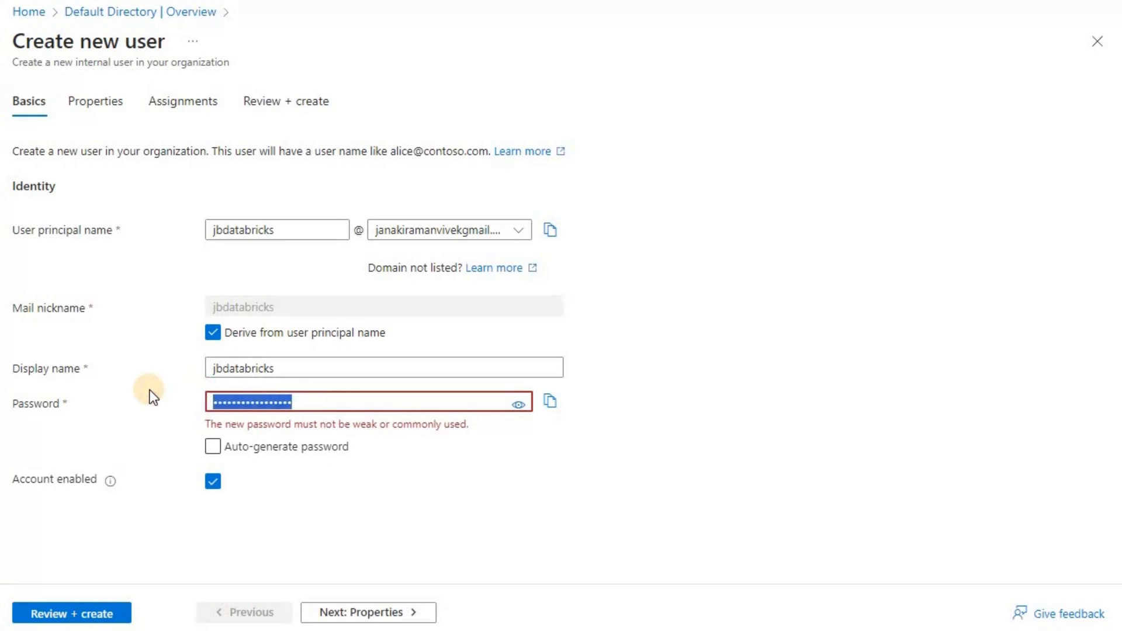
text(••••••••)
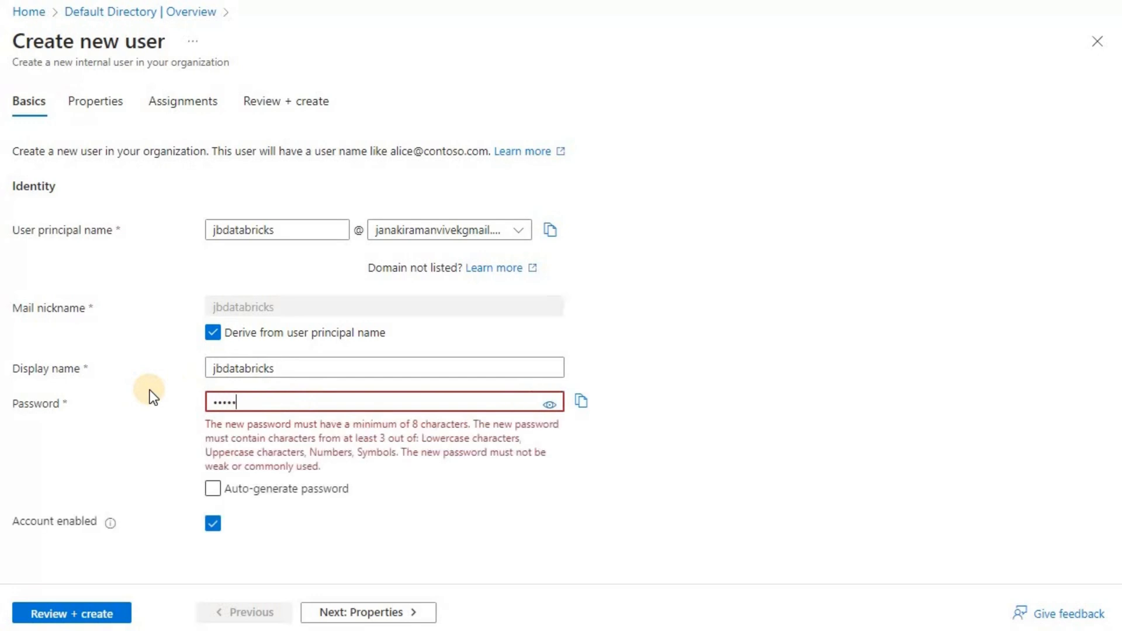
text(••••)
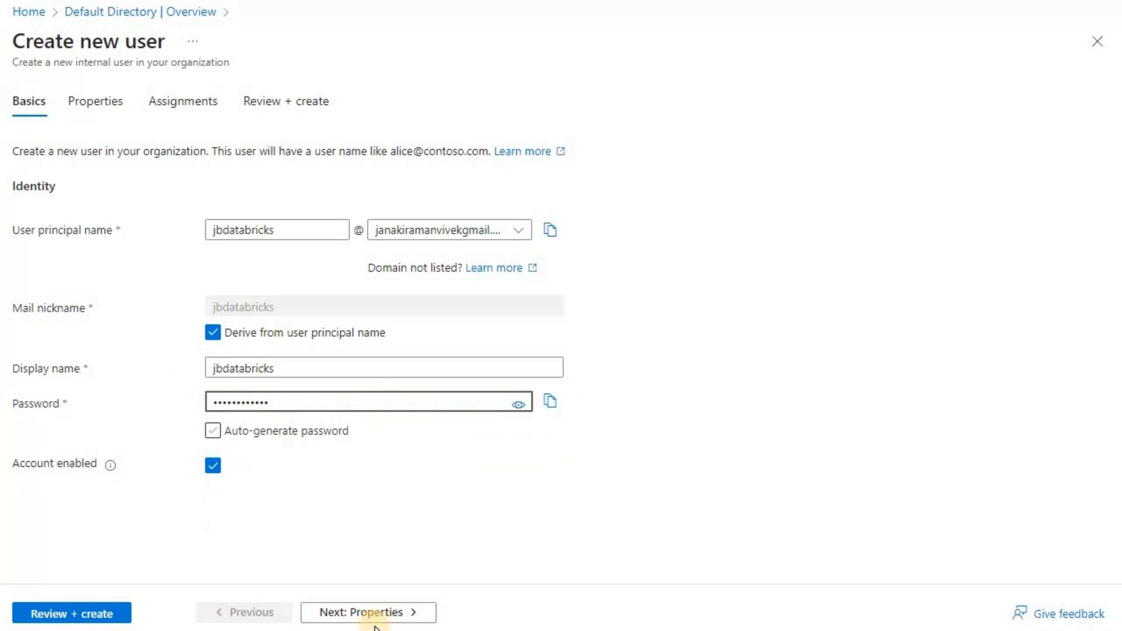
Step: Assign the Global Administrator directory role to the new user, leaving the optional properties blank, and create the account
click(401, 611)
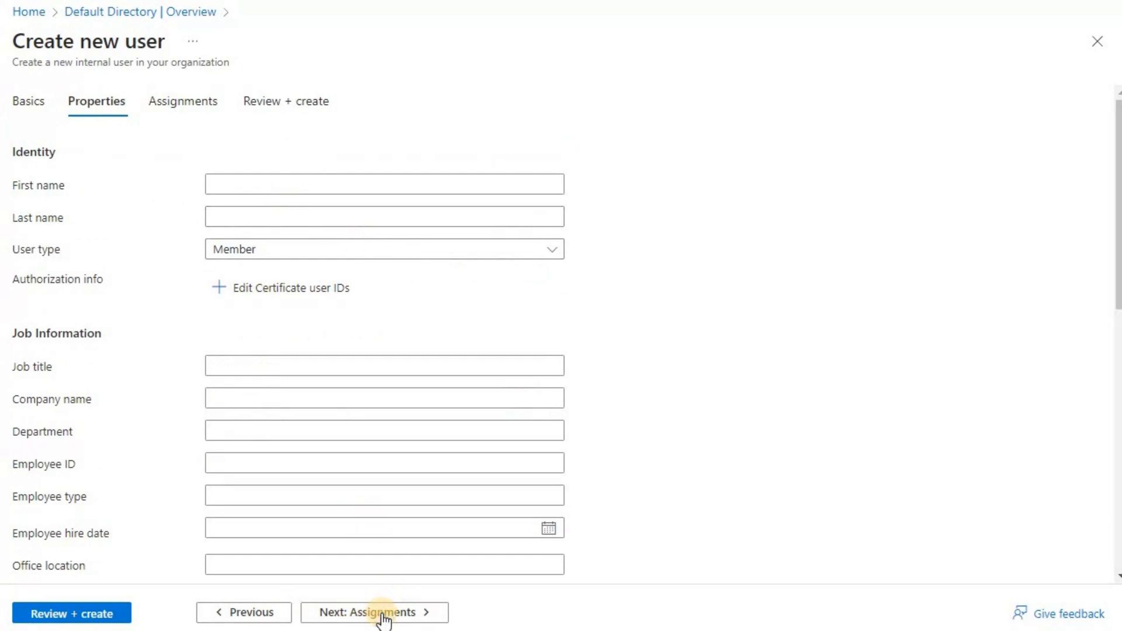
click(382, 614)
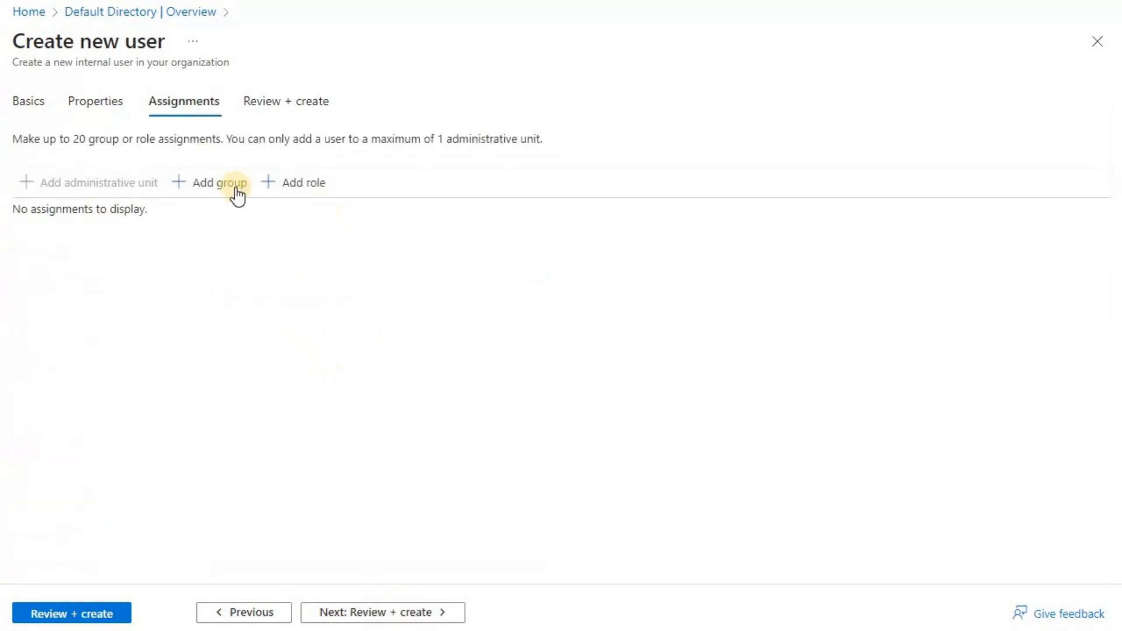
click(277, 198)
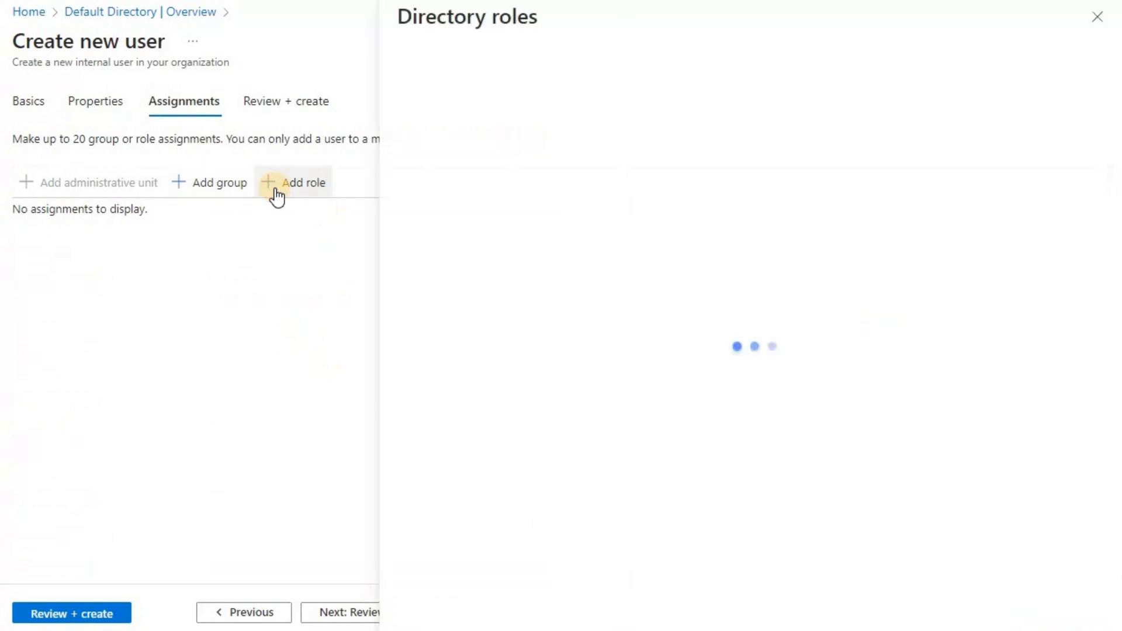
click(505, 163)
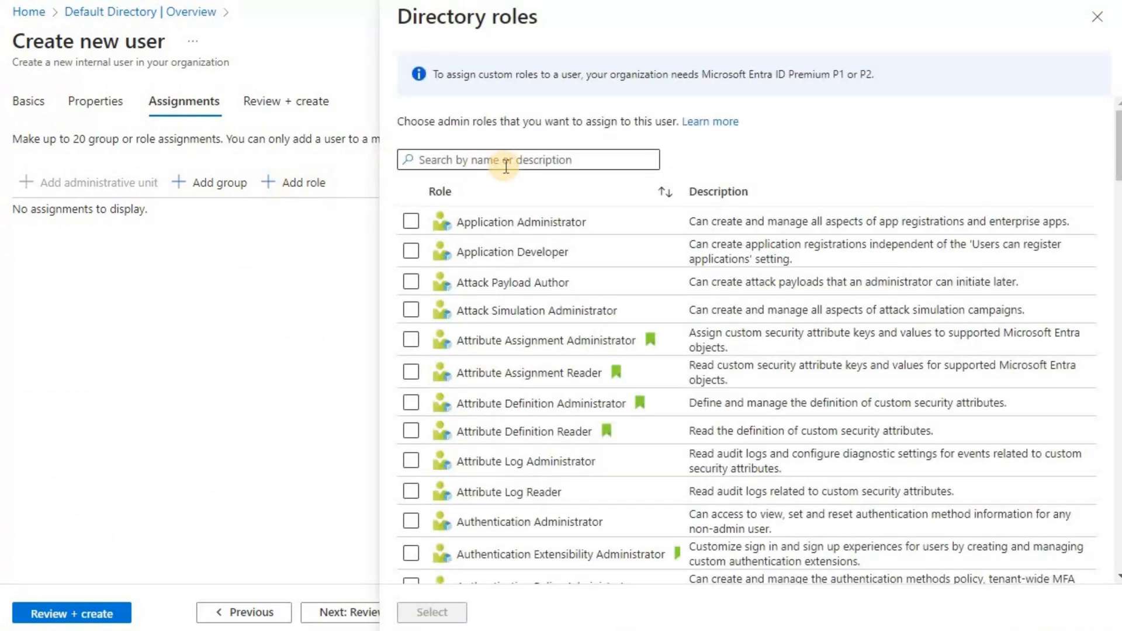
text(global)
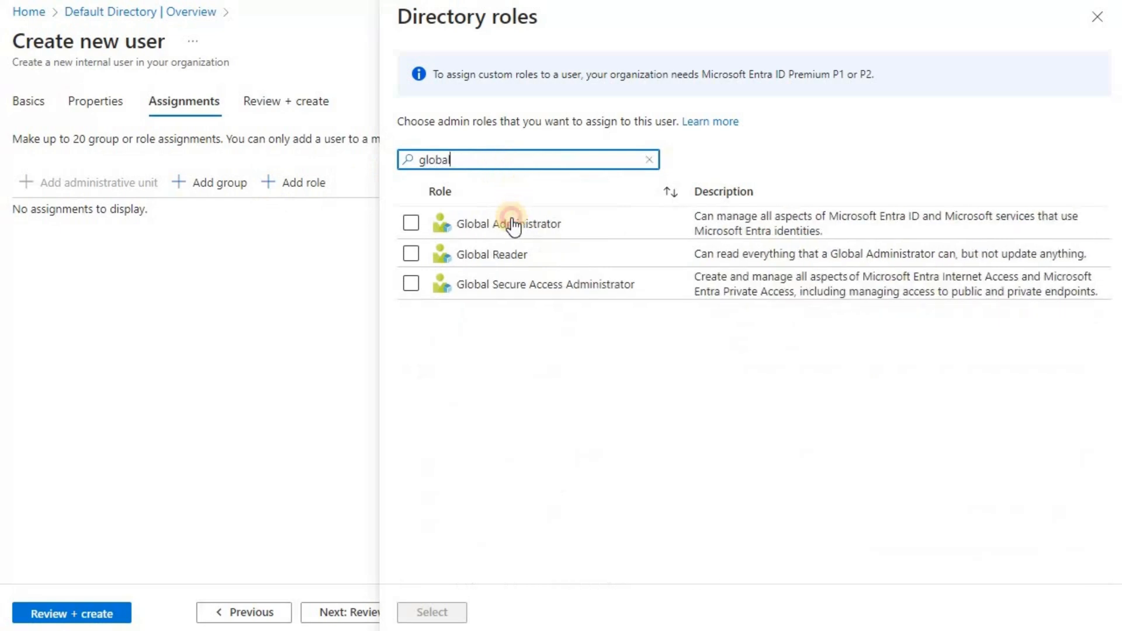
click(512, 222)
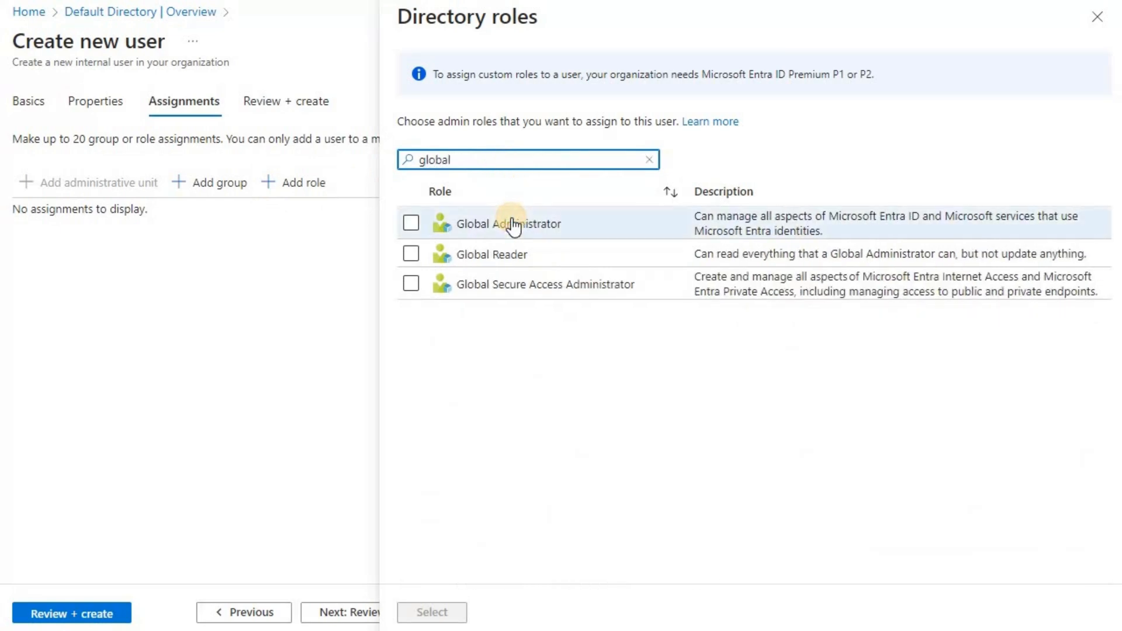
click(431, 611)
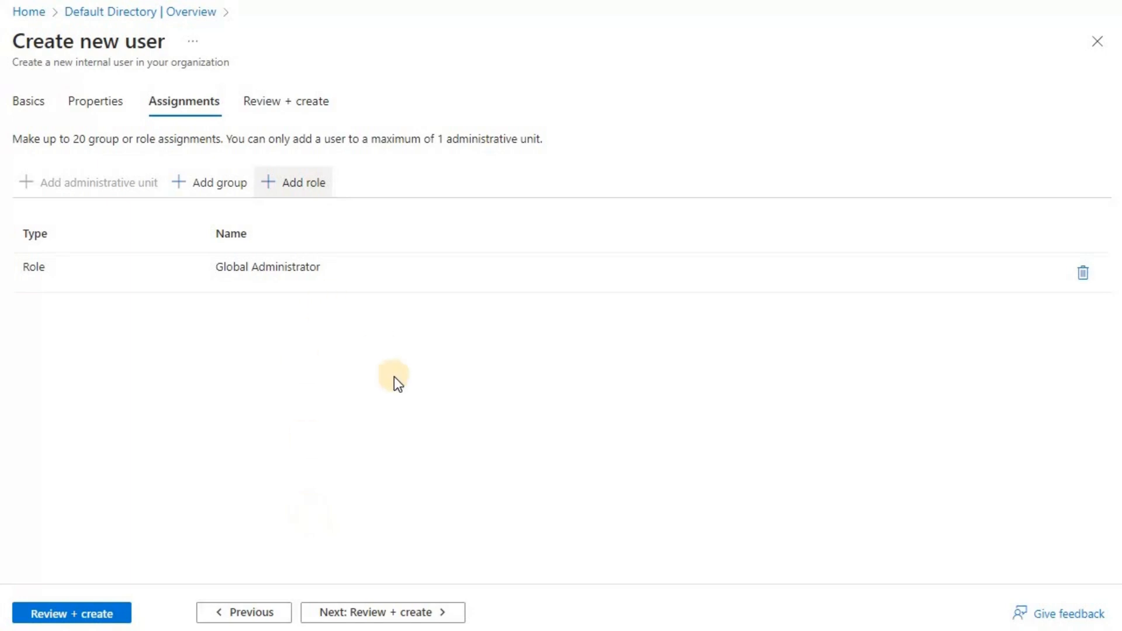
click(80, 613)
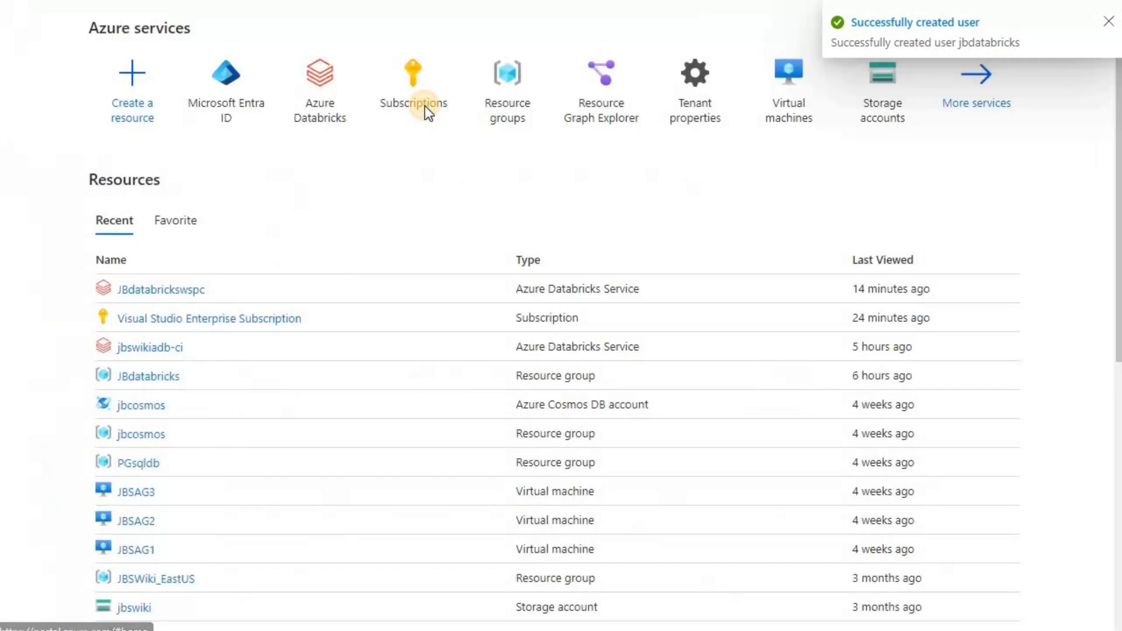
Step: Start a new role assignment in the access control (IAM) settings of the Visual Studio Enterprise Subscription
click(425, 107)
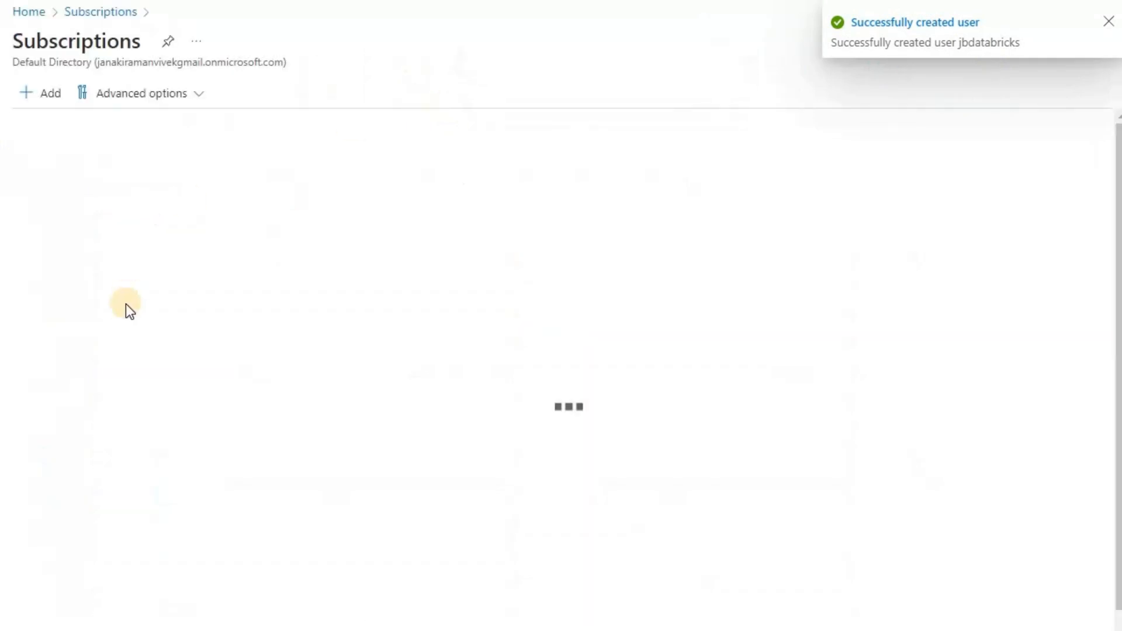
click(85, 238)
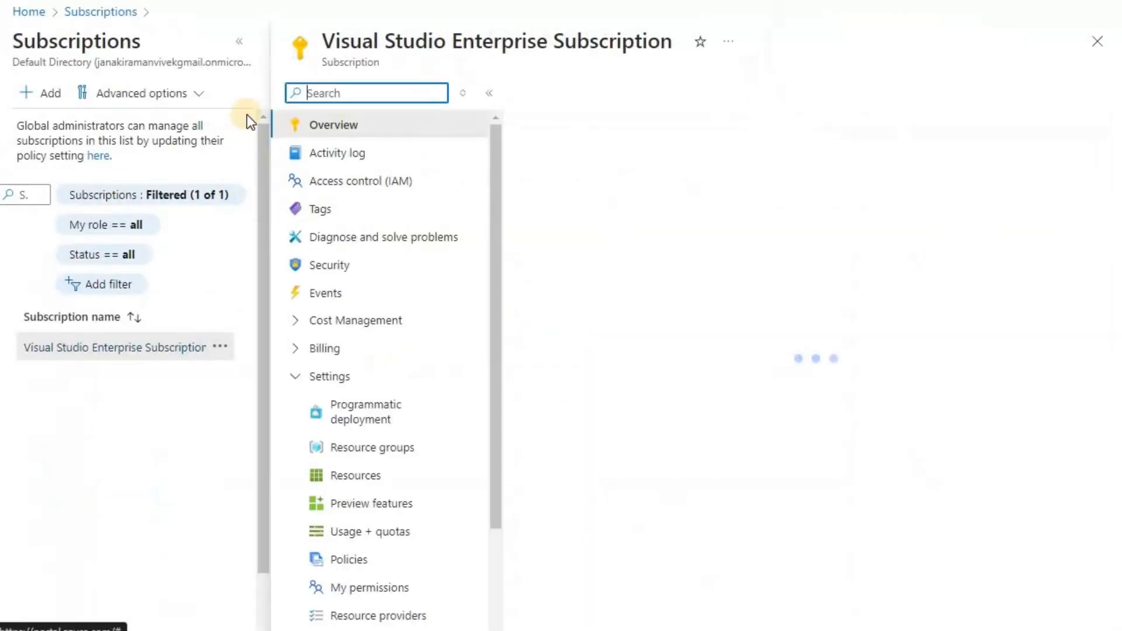
click(234, 44)
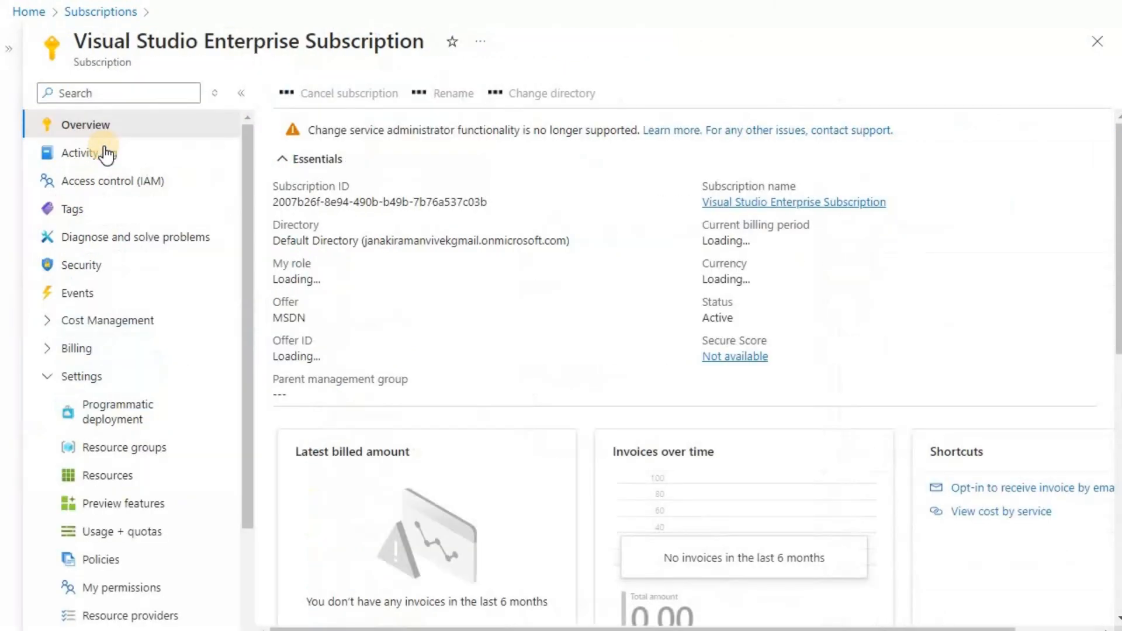
click(106, 155)
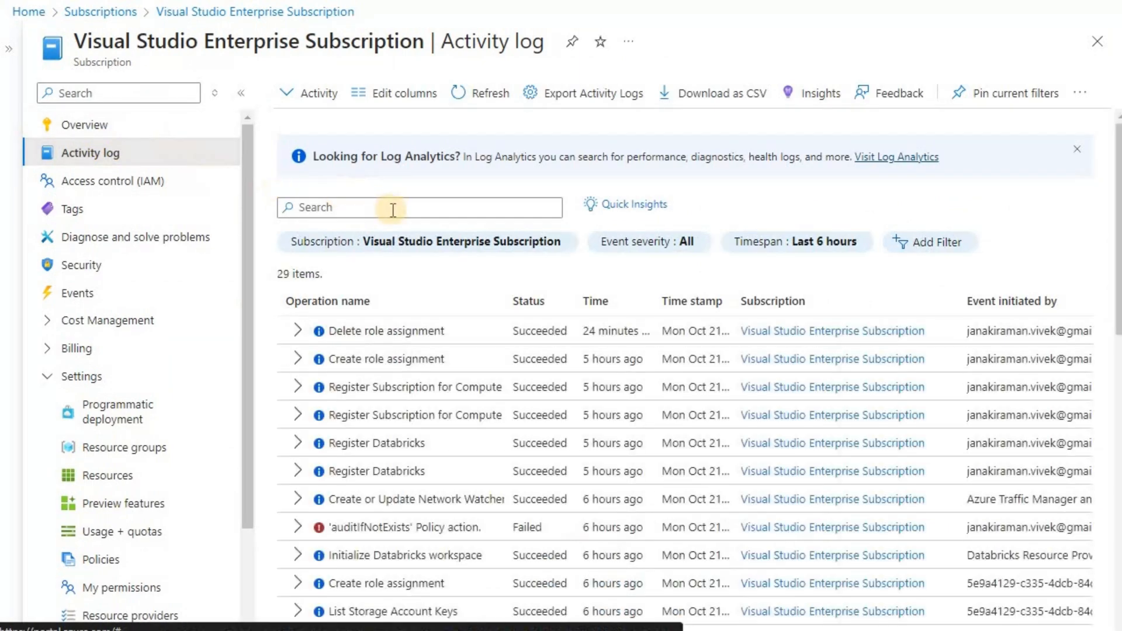
click(131, 182)
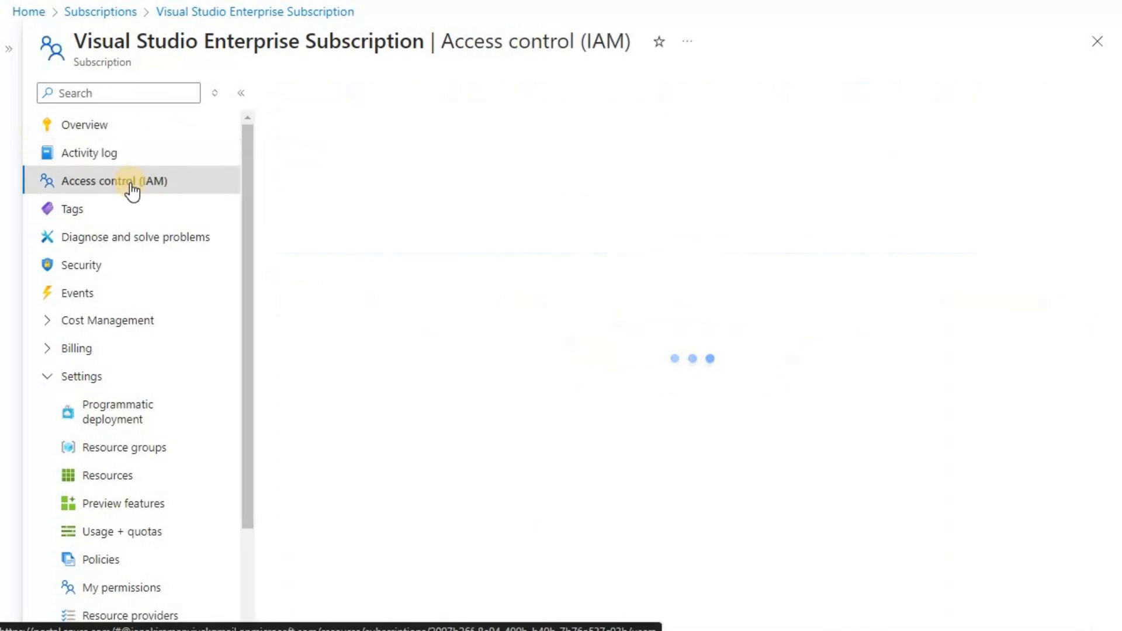
click(318, 96)
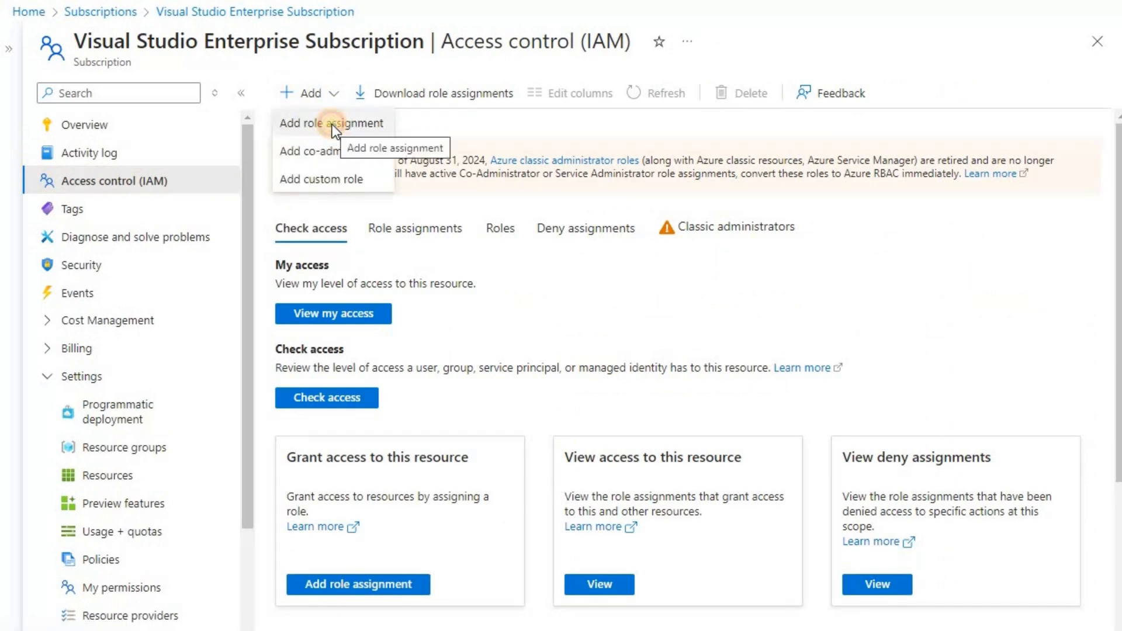
click(332, 124)
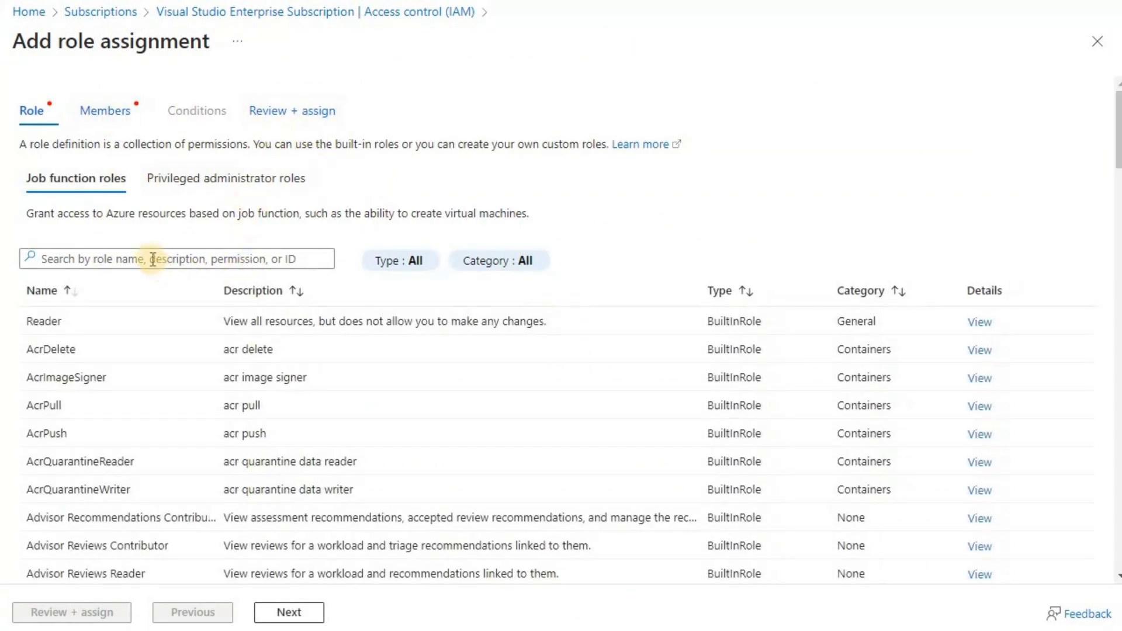
Step: Choose Owner from the privileged administrator roles as the role for the assignment
click(220, 257)
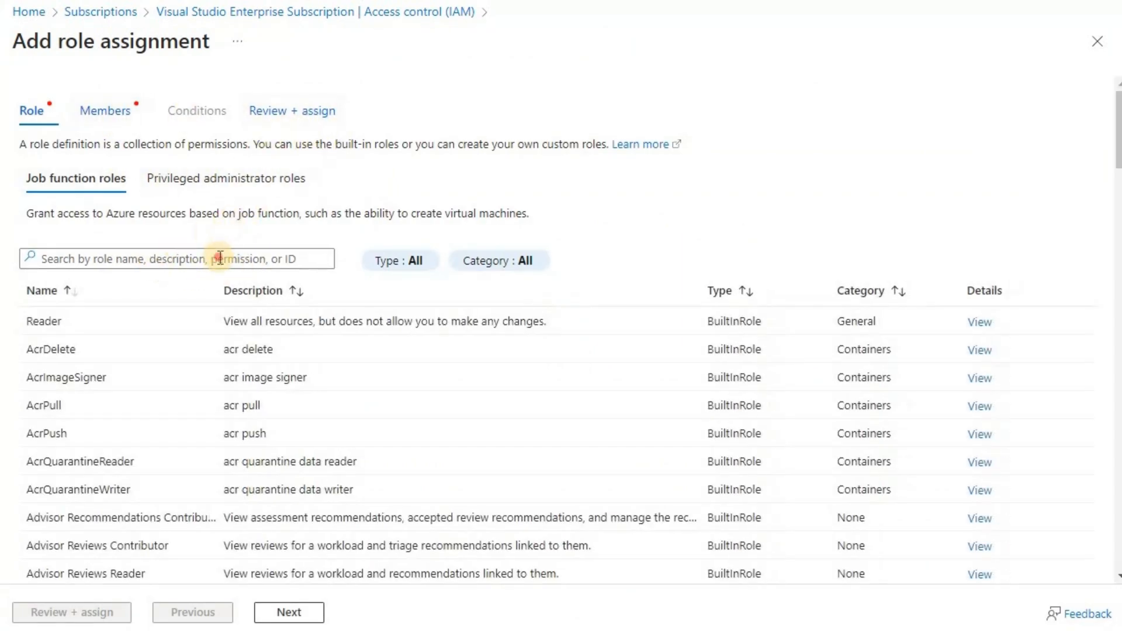
text(owner)
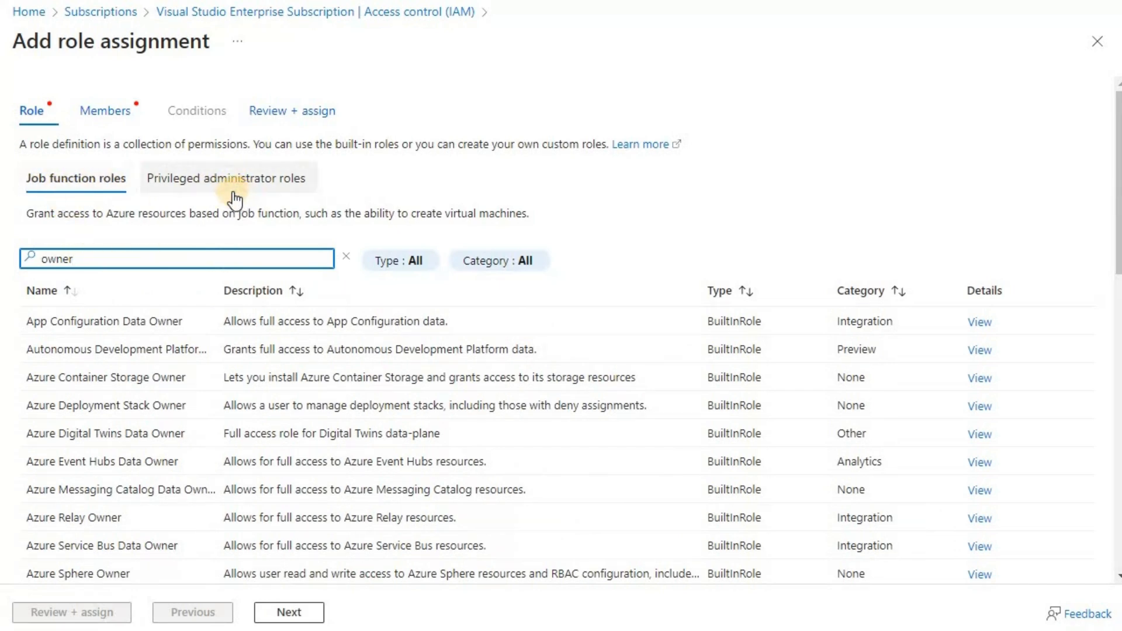
click(216, 186)
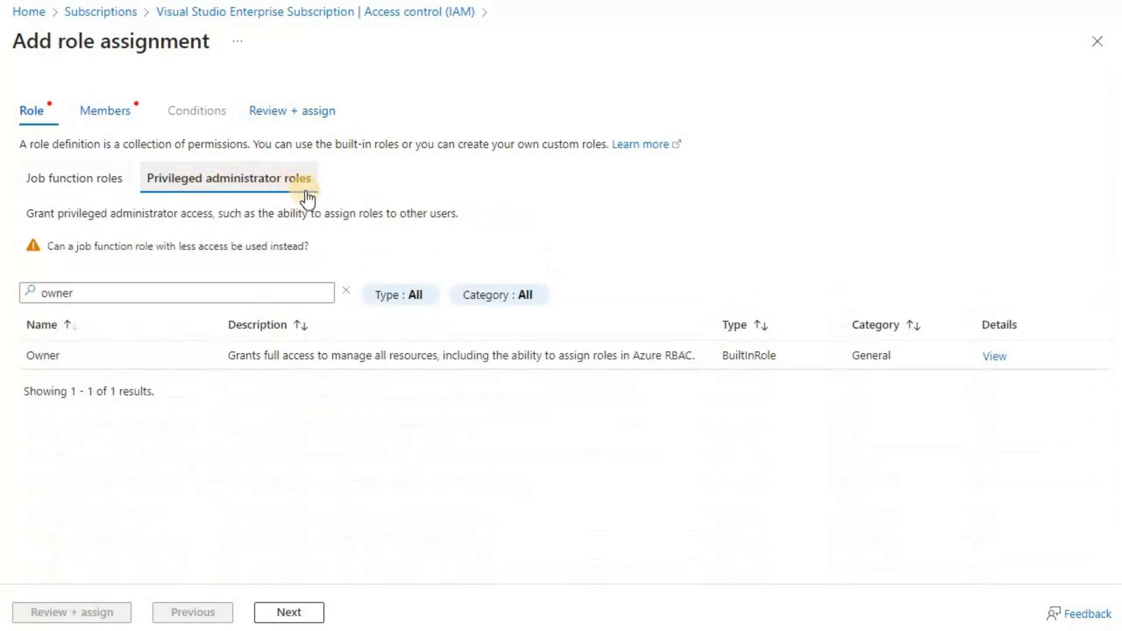
click(180, 362)
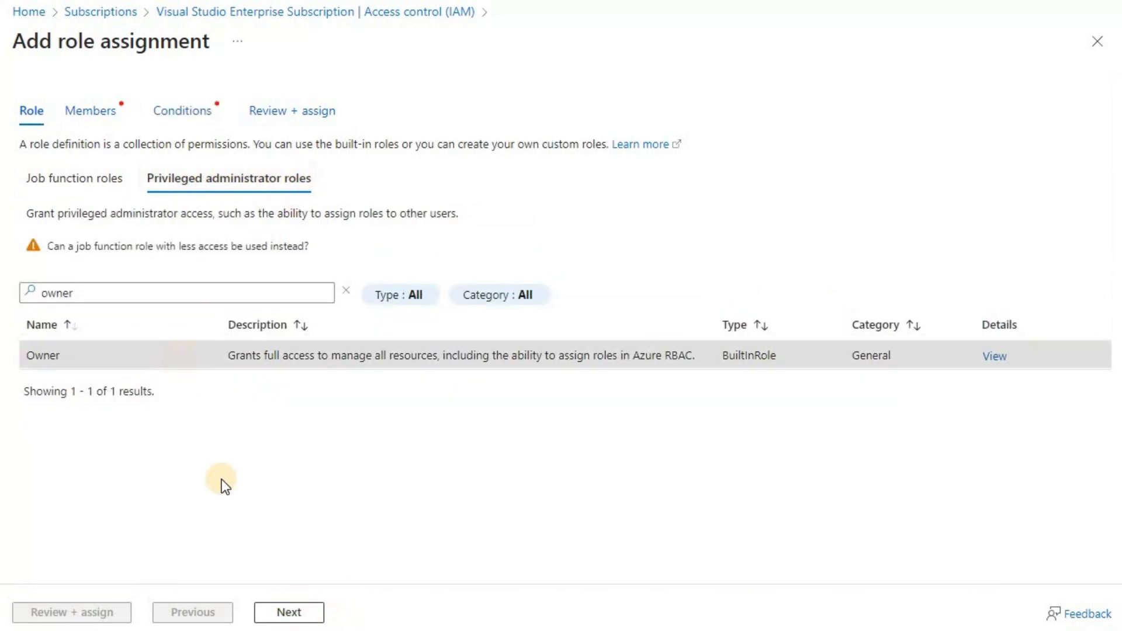
click(288, 613)
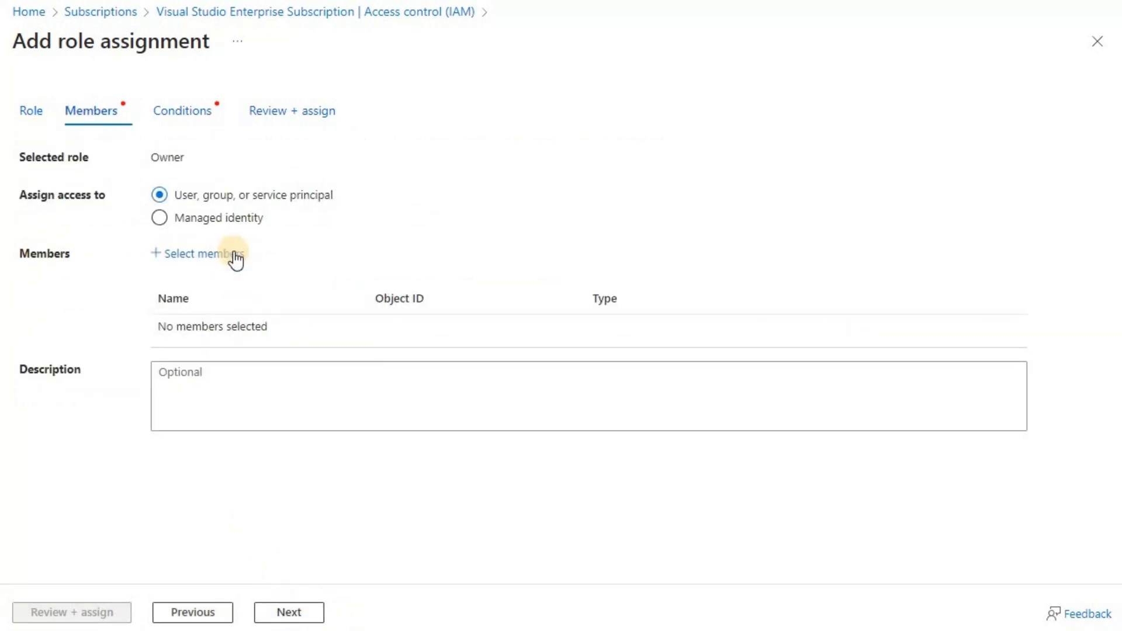
Step: Add the jbdatabricks user as the Owner role's member and allow the user to assign all roles (highly privileged)
click(233, 256)
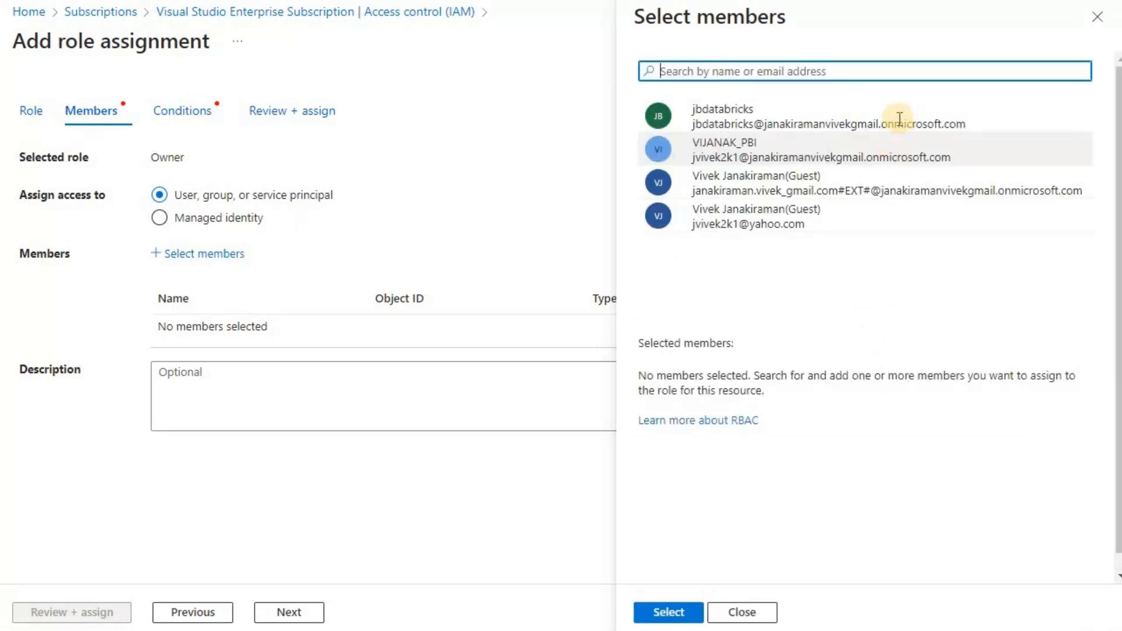
click(771, 116)
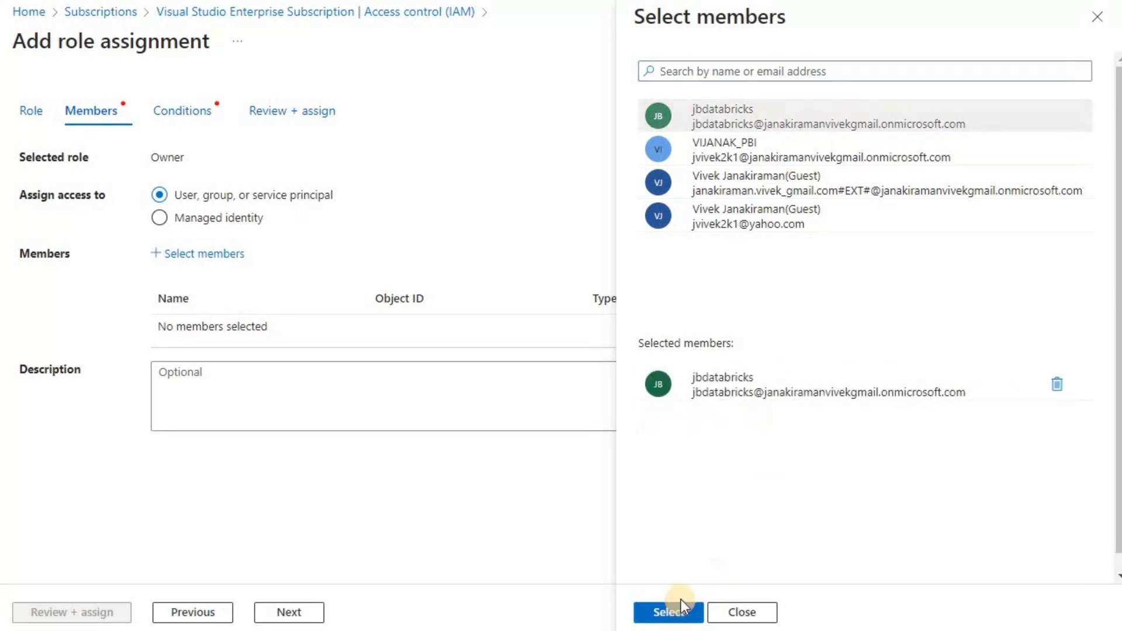
click(667, 612)
click(292, 615)
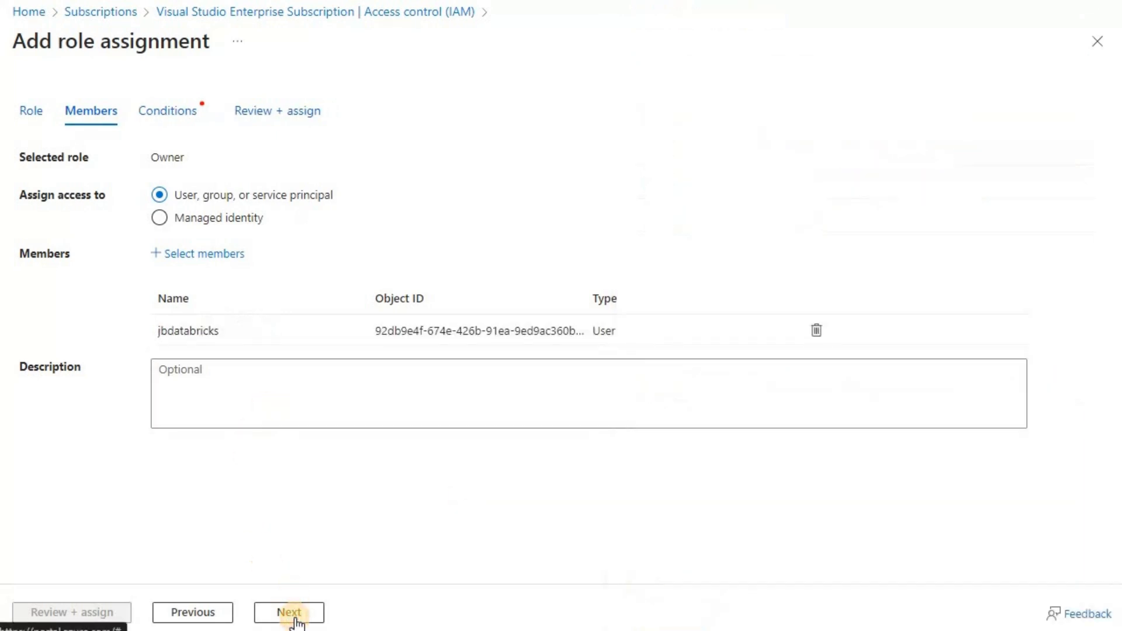
click(203, 244)
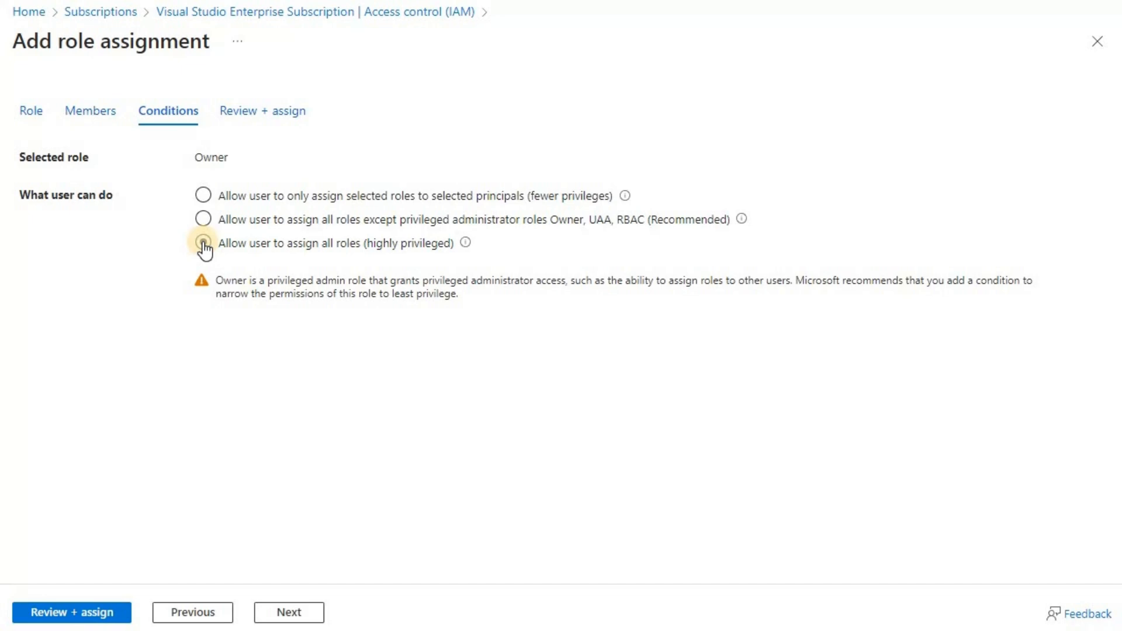
Step: Review and submit the subscription's Owner role assignment with permission to assign all roles
click(203, 243)
click(70, 614)
click(70, 613)
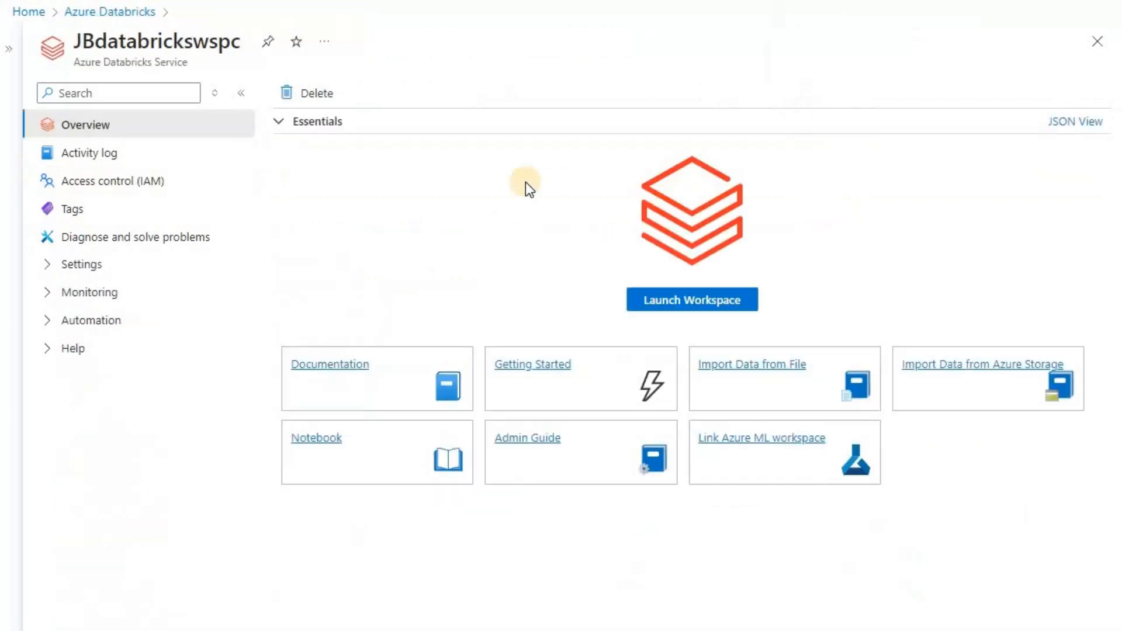
Step: Start creating a storage account in the Visual Studio Enterprise Subscription, using the JBdatabricks resource group
click(87, 12)
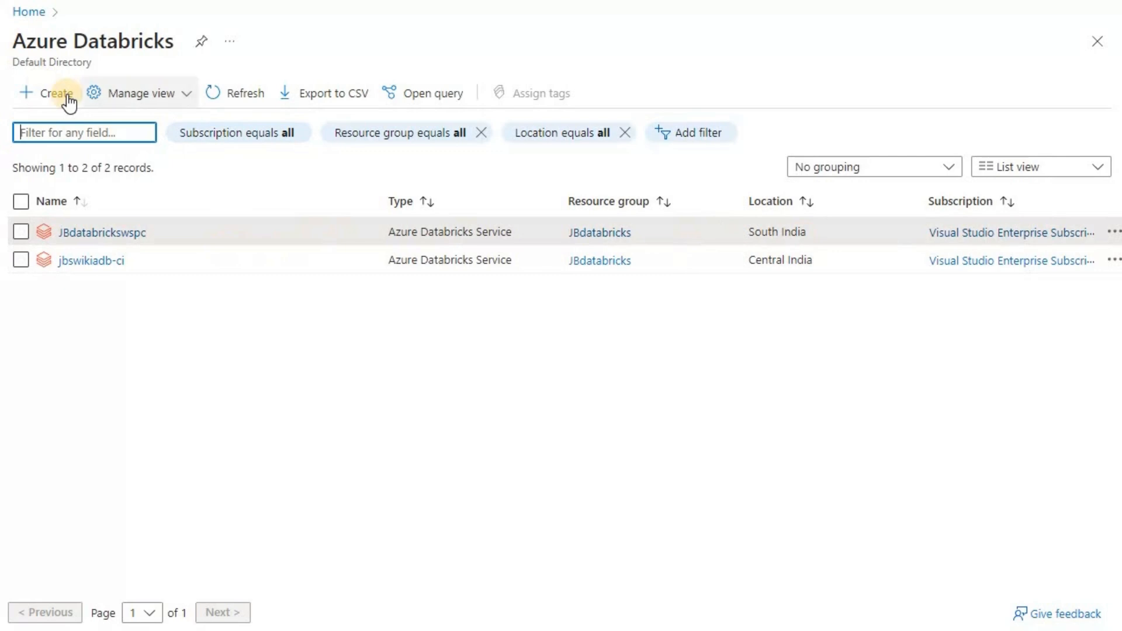
click(29, 13)
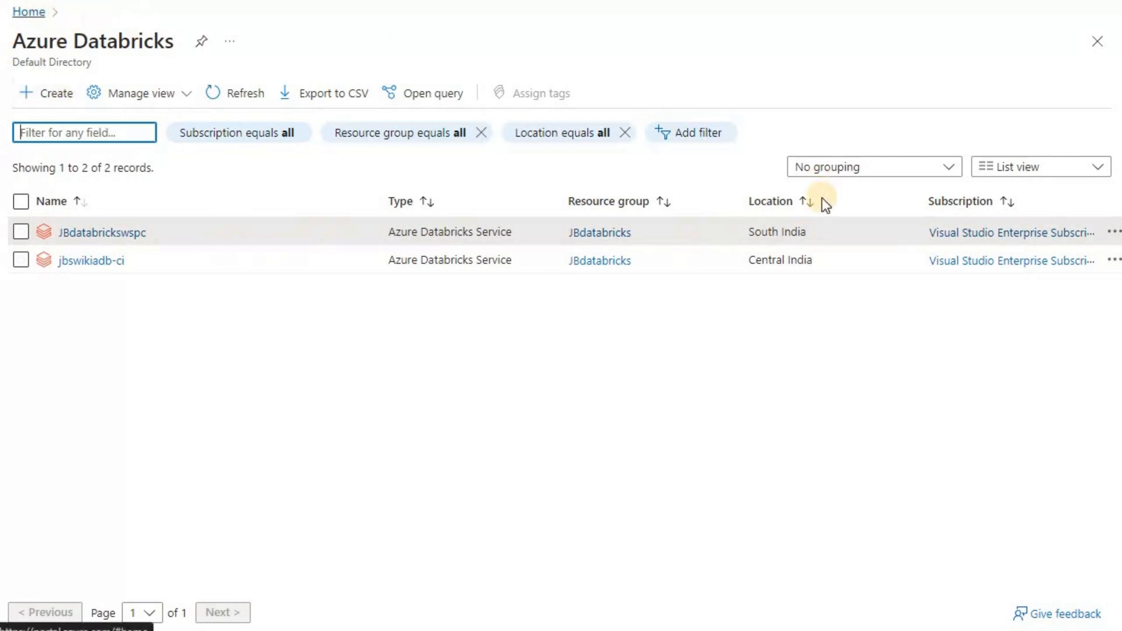
click(882, 107)
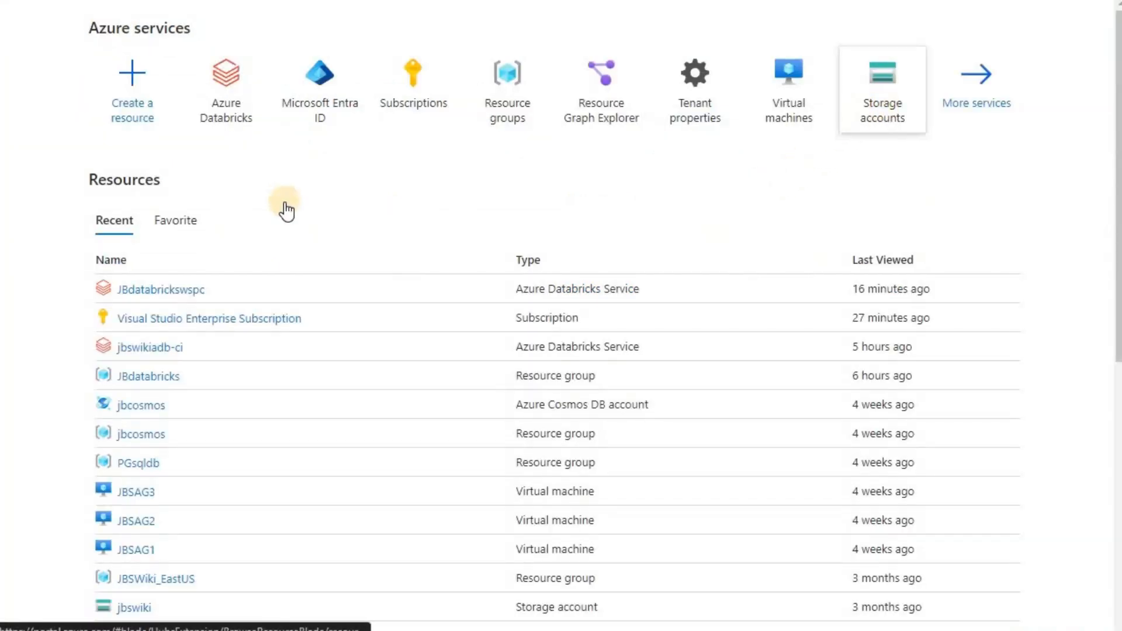
click(57, 95)
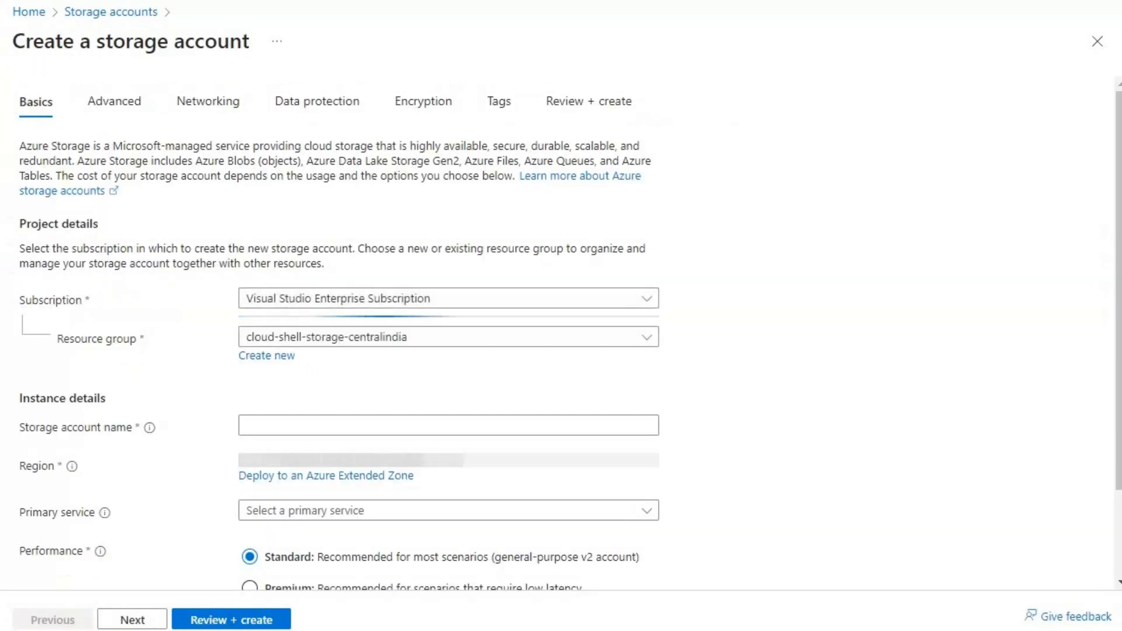
click(645, 345)
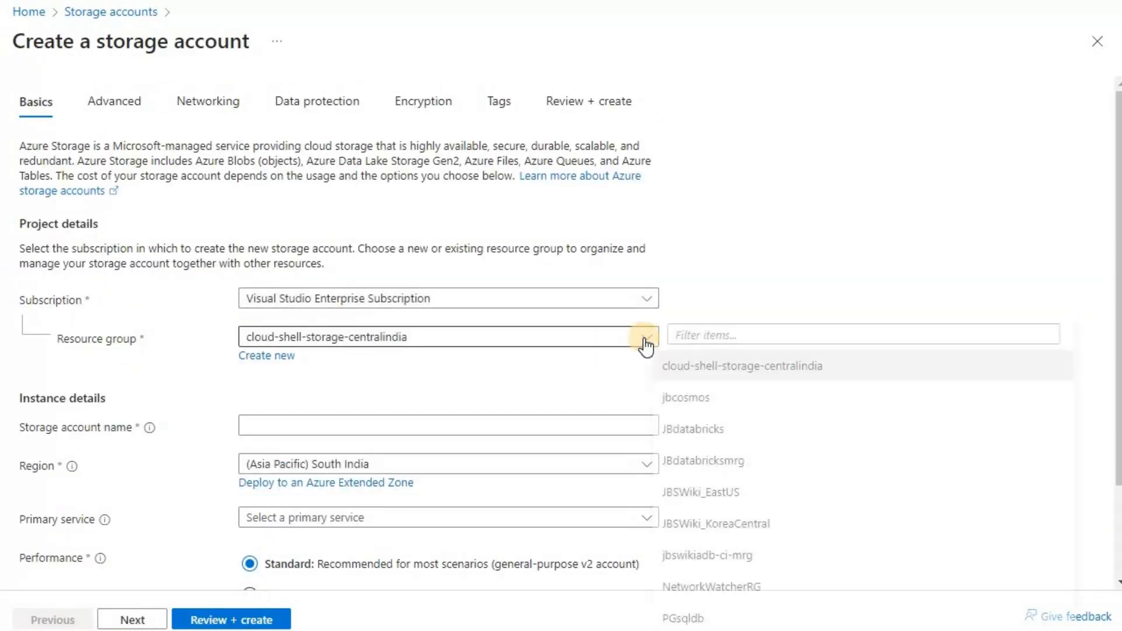
click(703, 427)
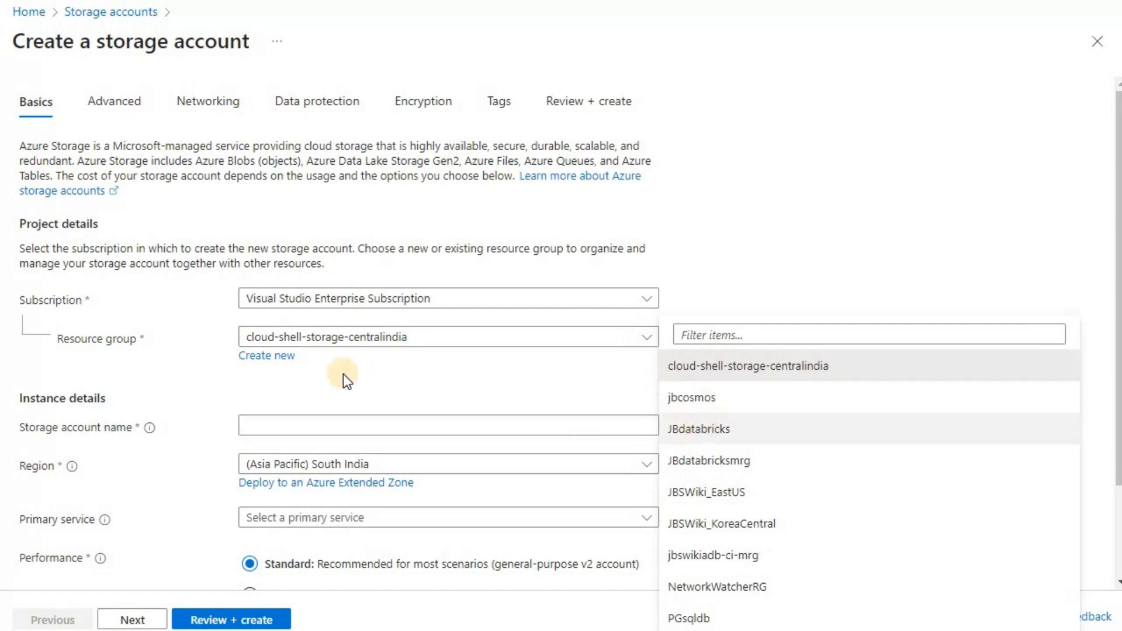
Step: Enter jbdatabrick_unitycatalog_si as the storage account name
click(295, 419)
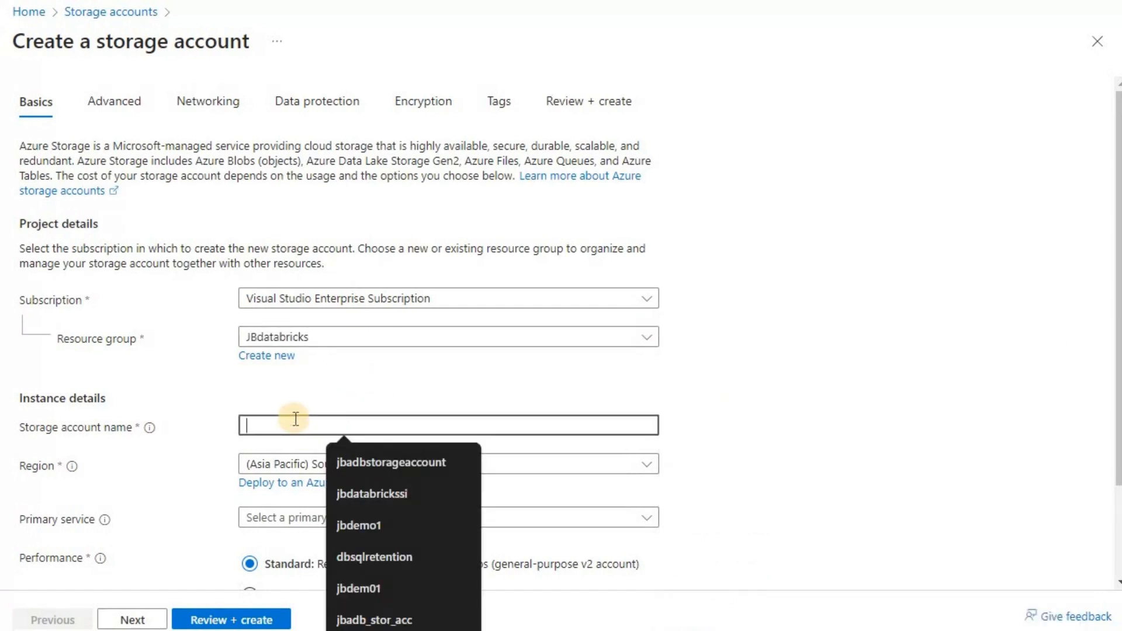
text(jbdata)
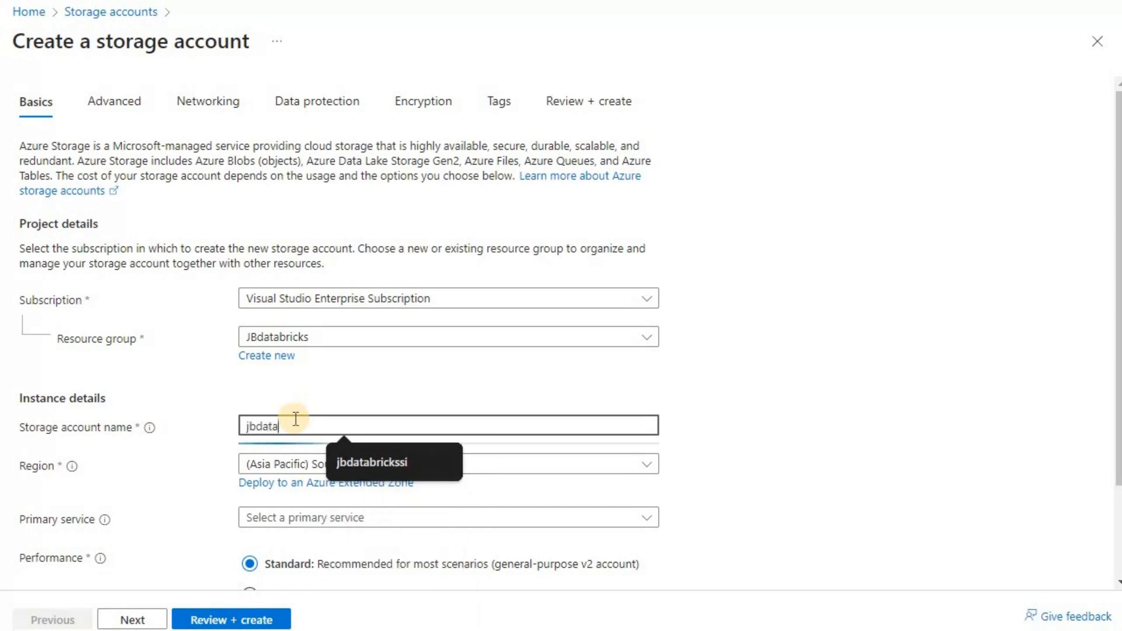
text(brick_unityc)
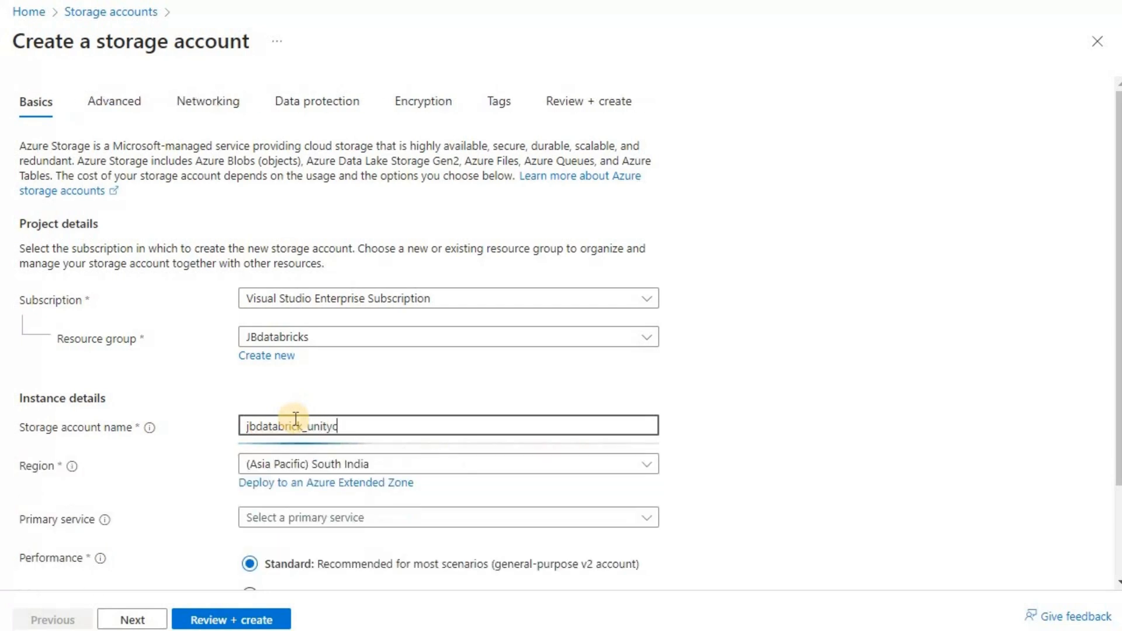
text(atalog_)
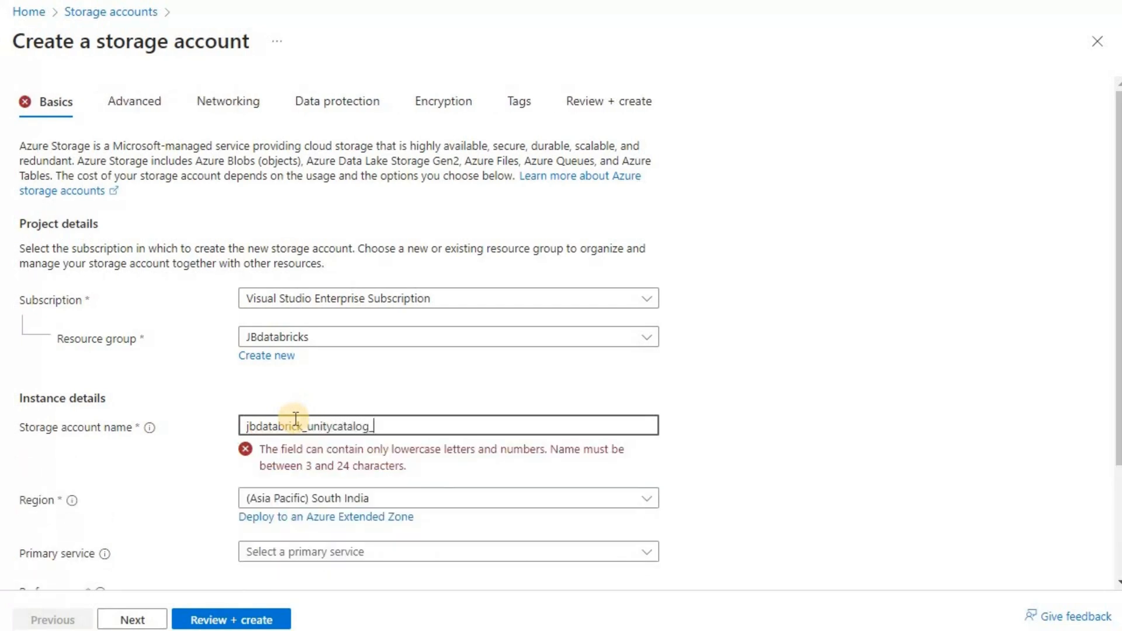
text(si)
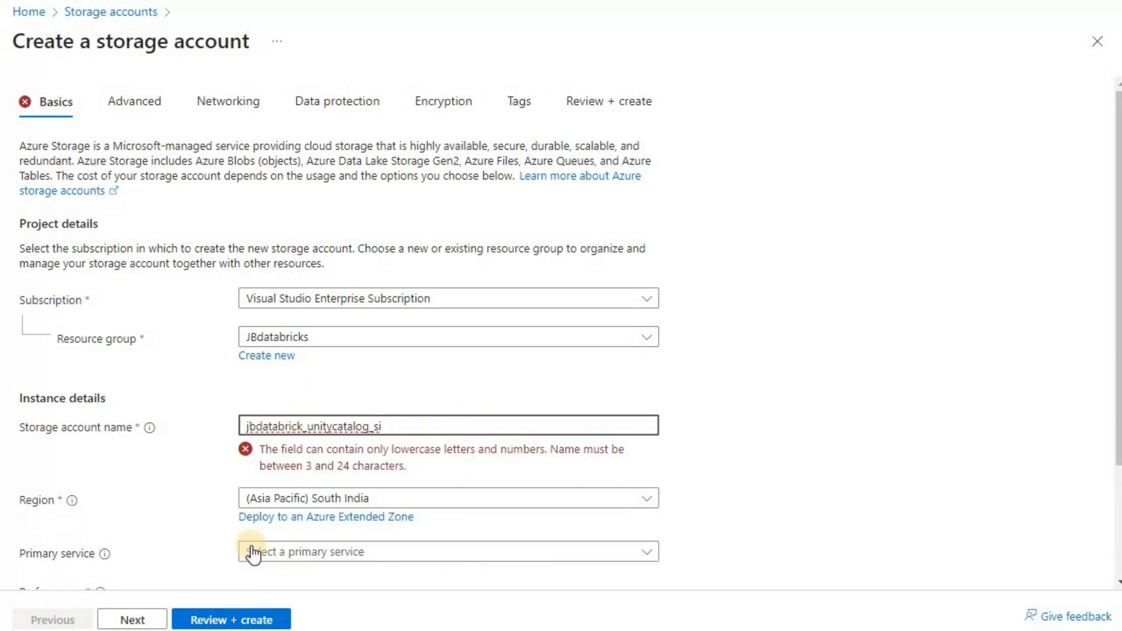
Step: Shorten the storage account name to jbadbunitycatalogsi, removing the underscores and replacing "databrick" with "adb"
click(305, 429)
key(BackSpace)
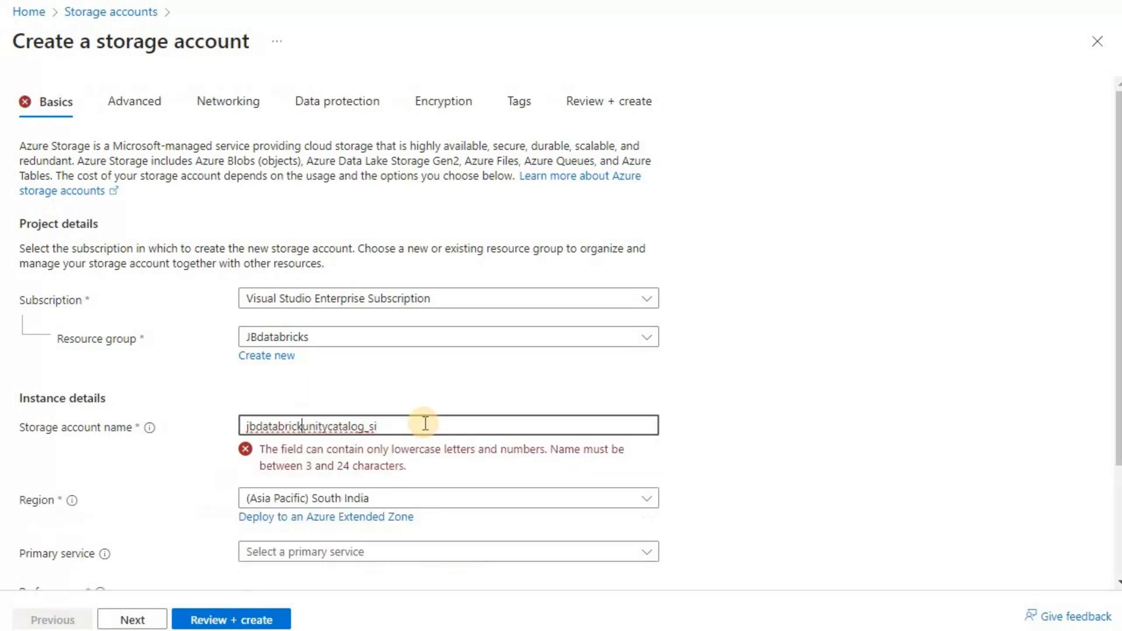
key(BackSpace)
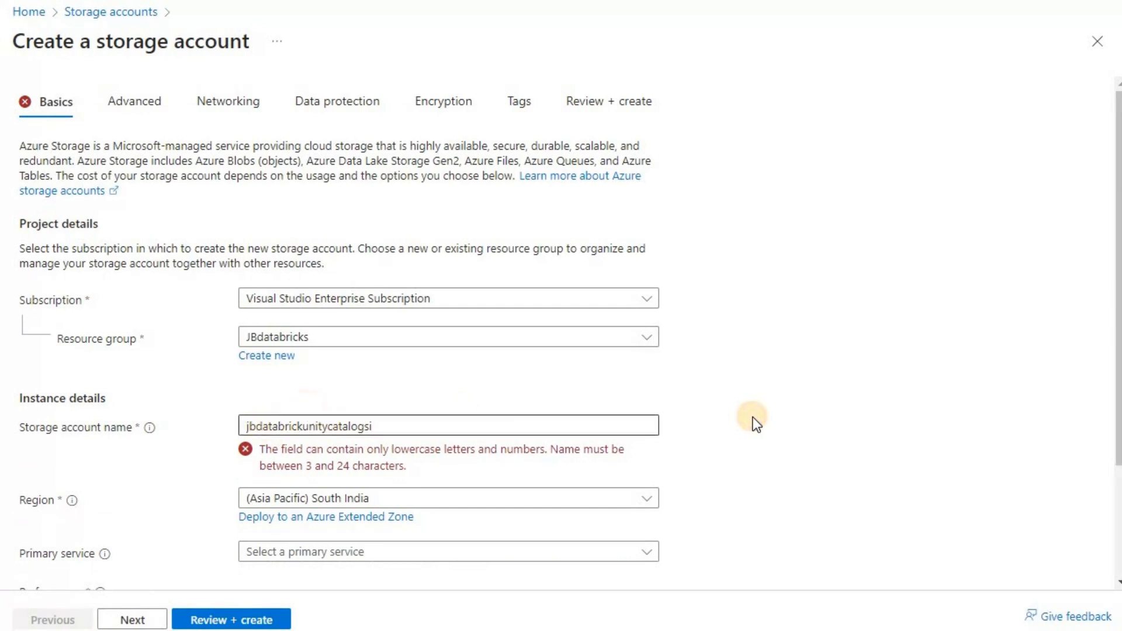
key(Left)
text(adb)
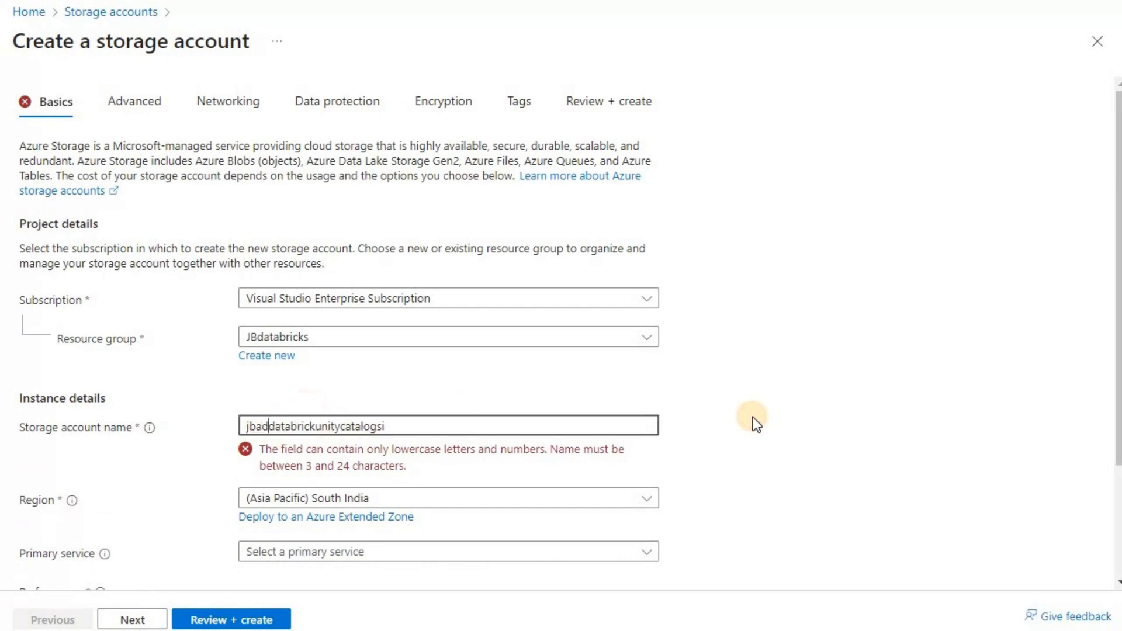
key(Delete)
key(Delete)
key(Delete)
key(Delete)
key(Delete)
key(Delete)
key(Delete)
key(Delete)
key(Delete)
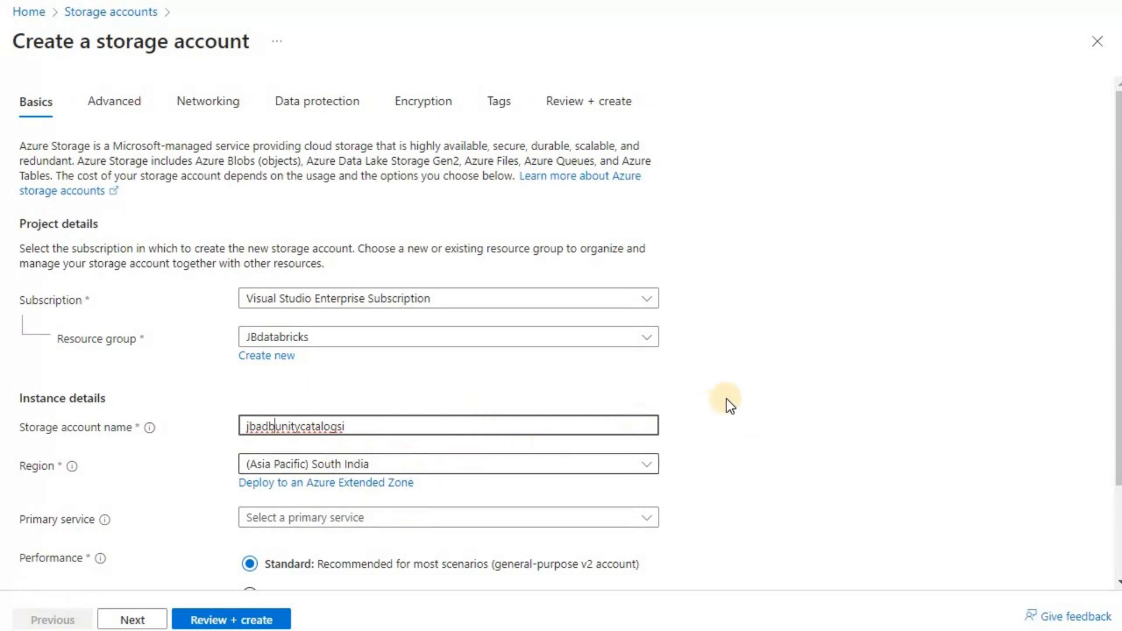
Step: Set the storage account's redundancy to Locally-redundant storage (LRS) and enable the hierarchical namespace
scroll(727, 399, down, 2)
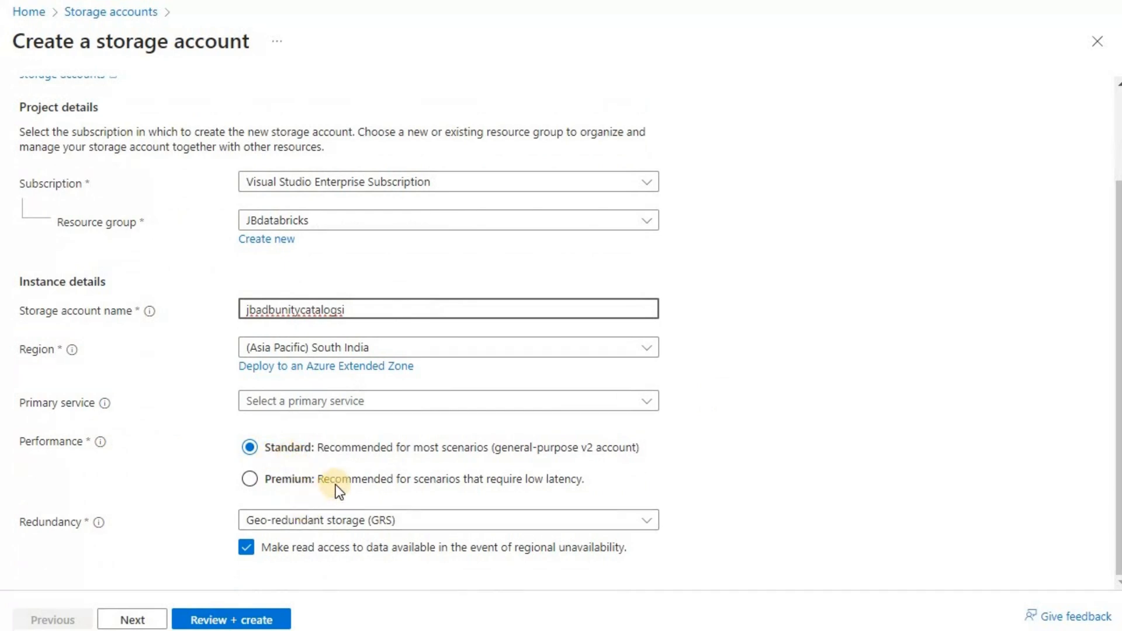
click(421, 520)
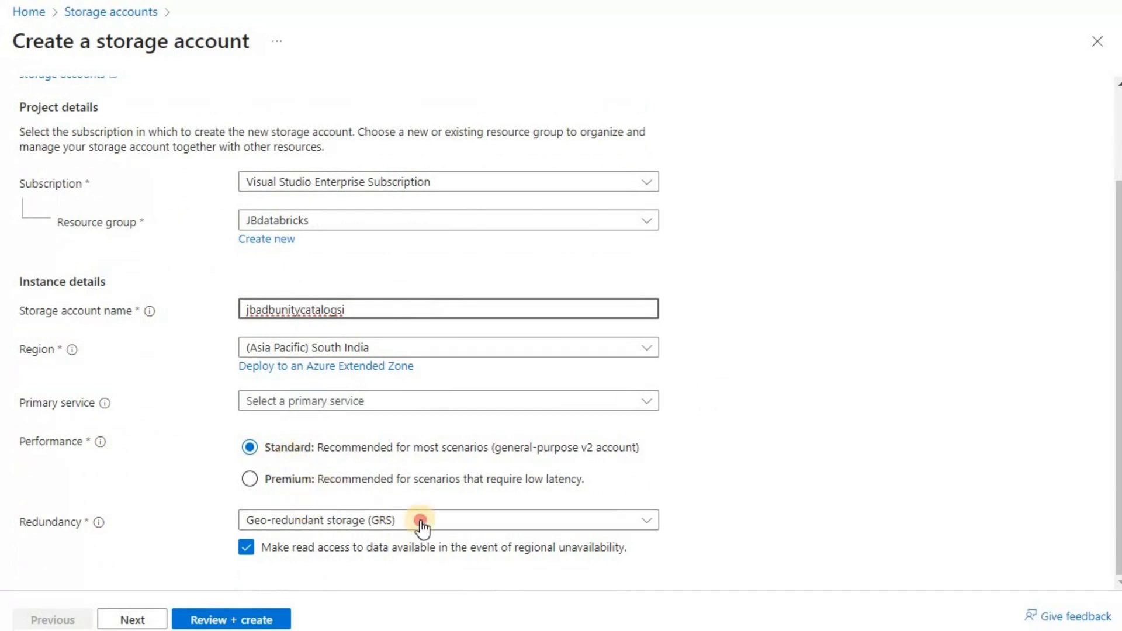
click(413, 432)
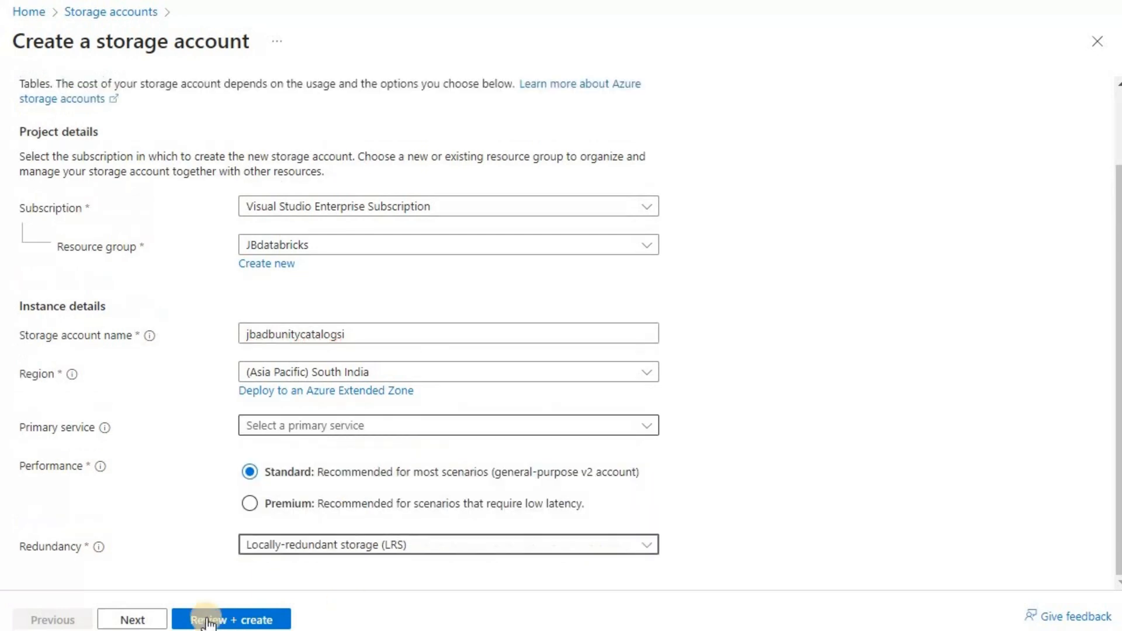
click(152, 621)
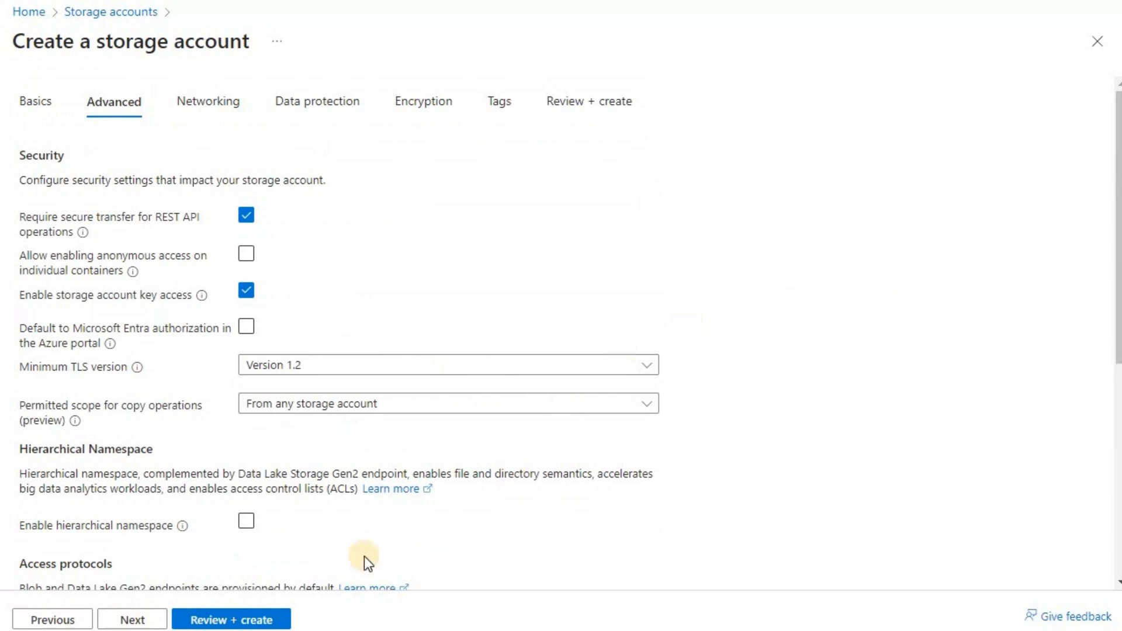
click(241, 529)
Step: Keep the default networking, data protection, encryption and tag settings, and create the storage account
click(128, 621)
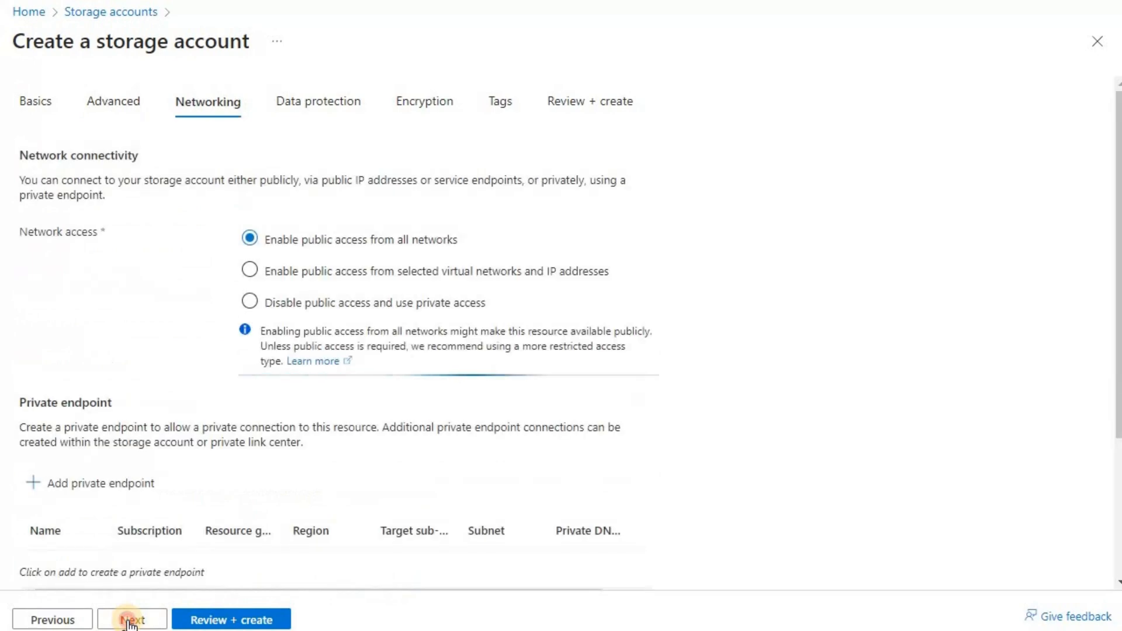
click(128, 620)
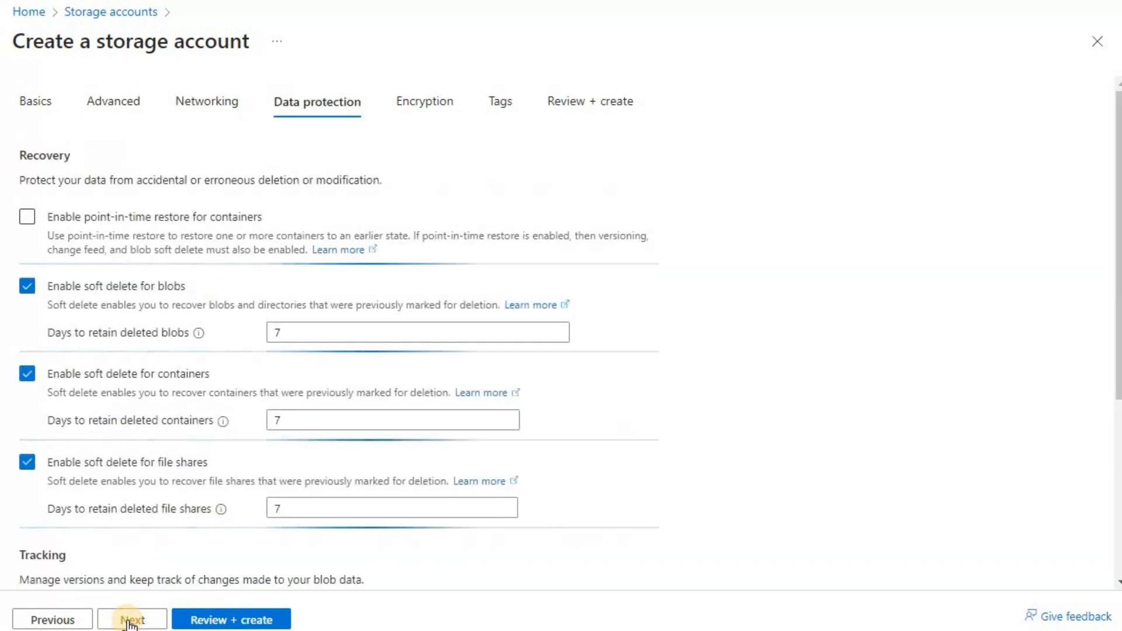
click(130, 622)
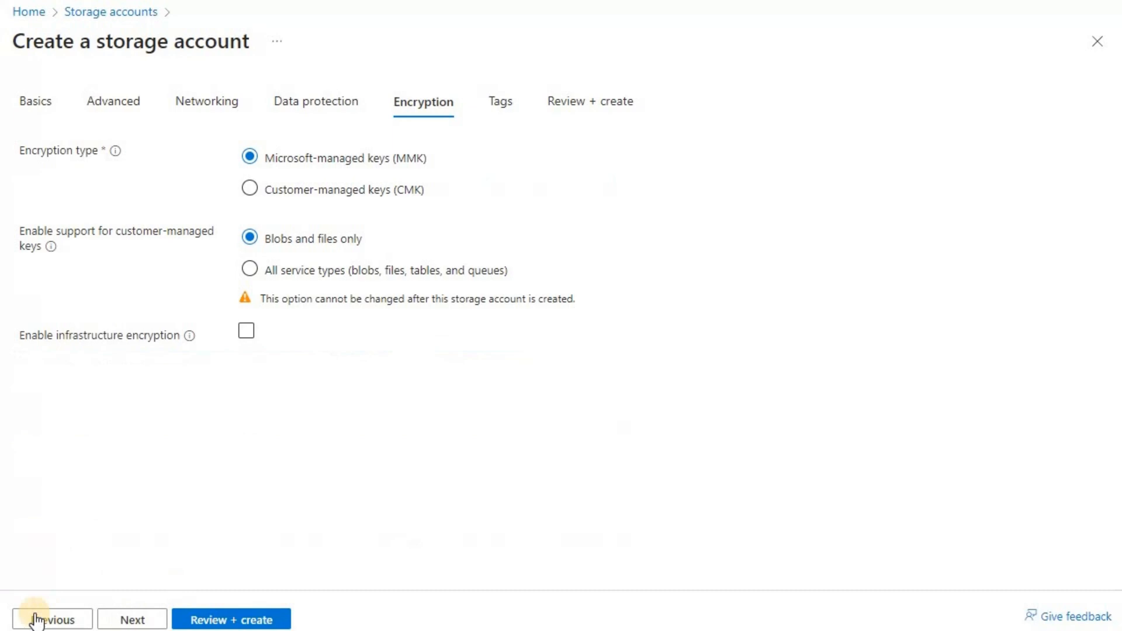
click(132, 620)
click(240, 609)
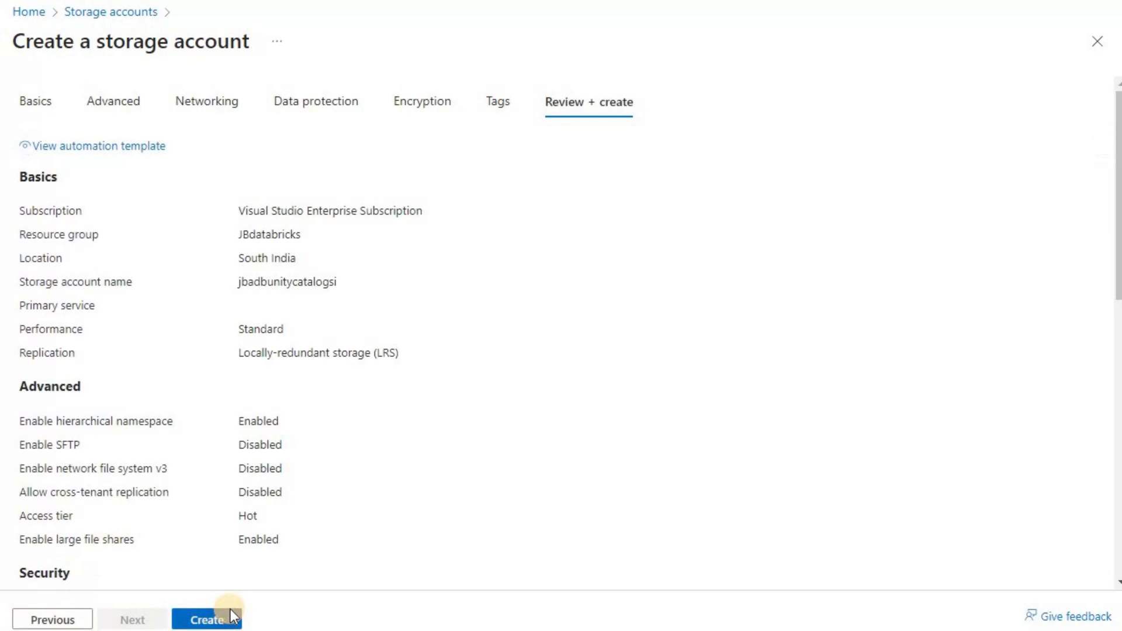
click(233, 616)
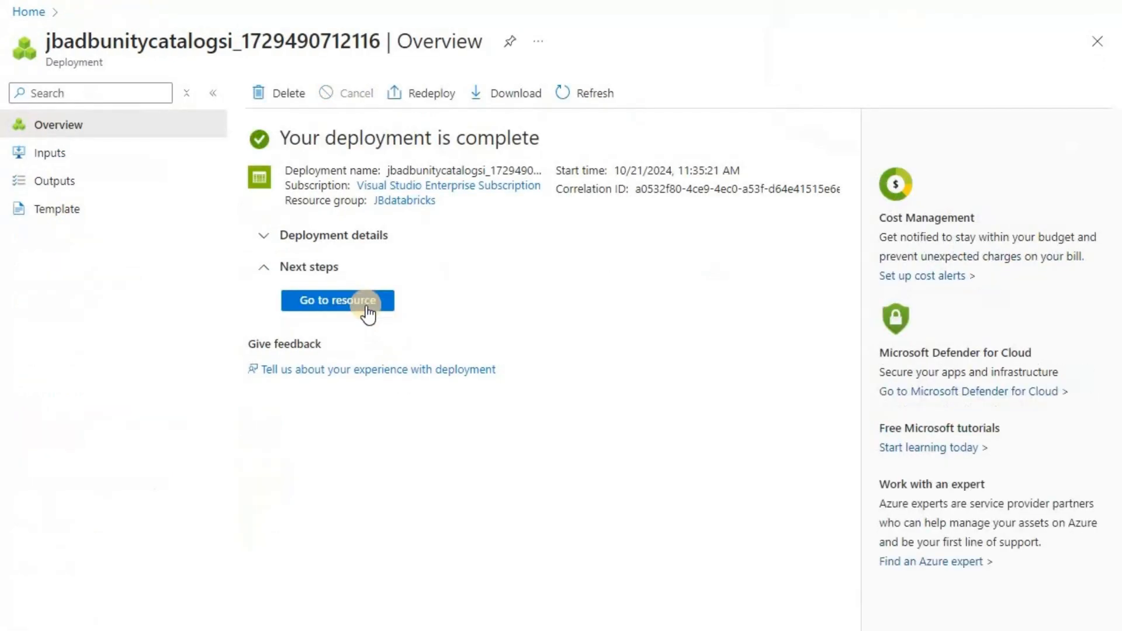
Step: Go to the deployed storage account and create a private container named ucmetastore in it
click(365, 307)
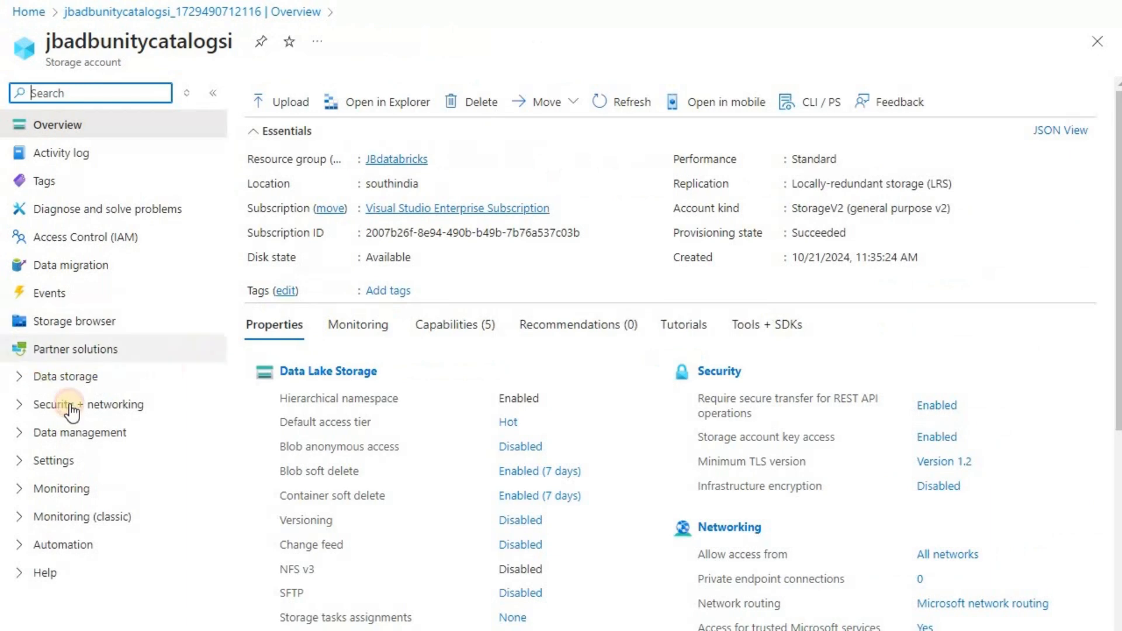
click(216, 374)
click(82, 405)
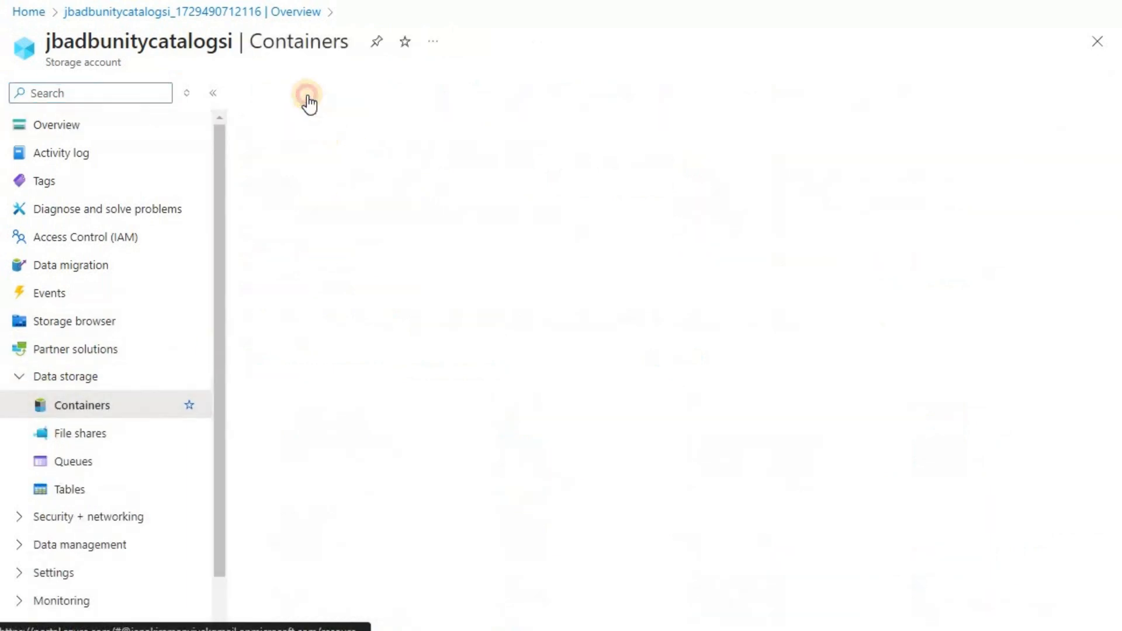
click(287, 93)
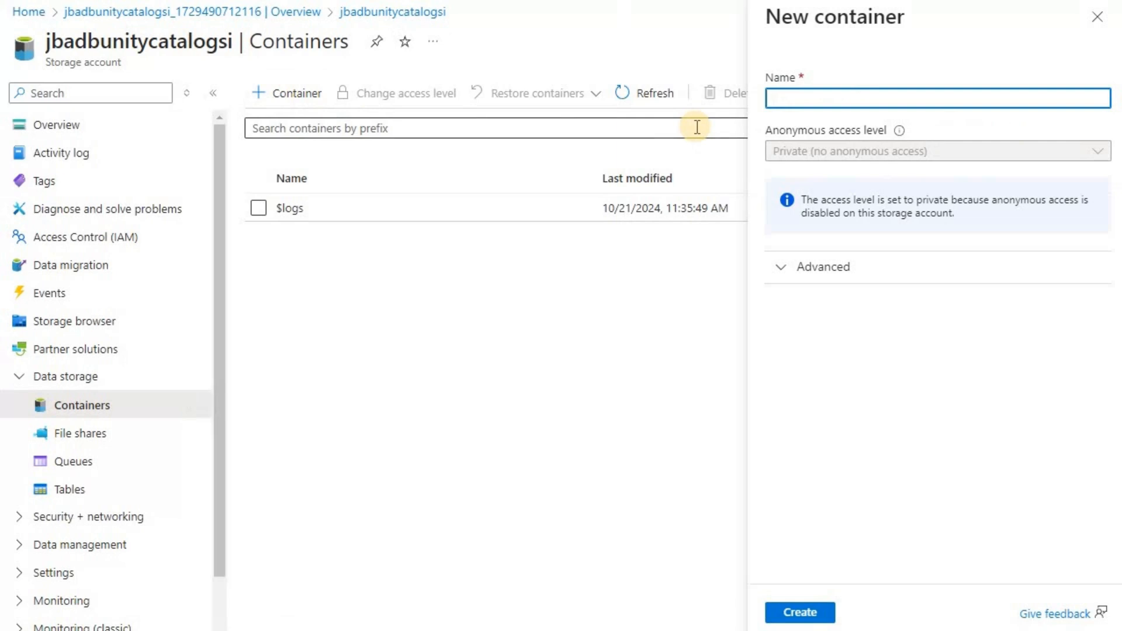
text(ucme)
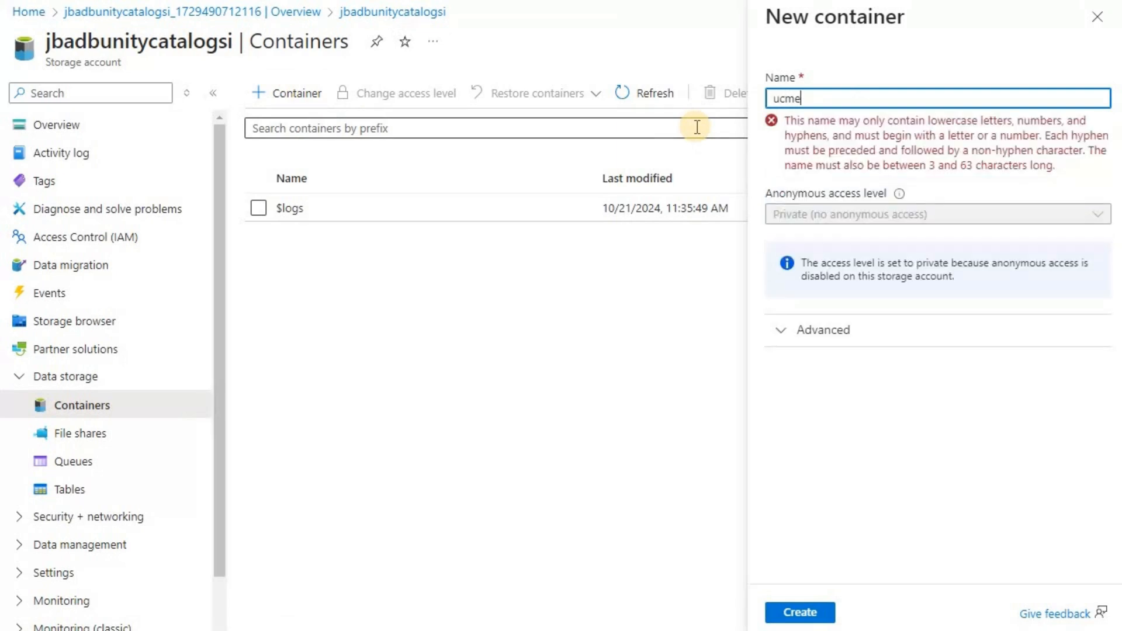
text(tastore)
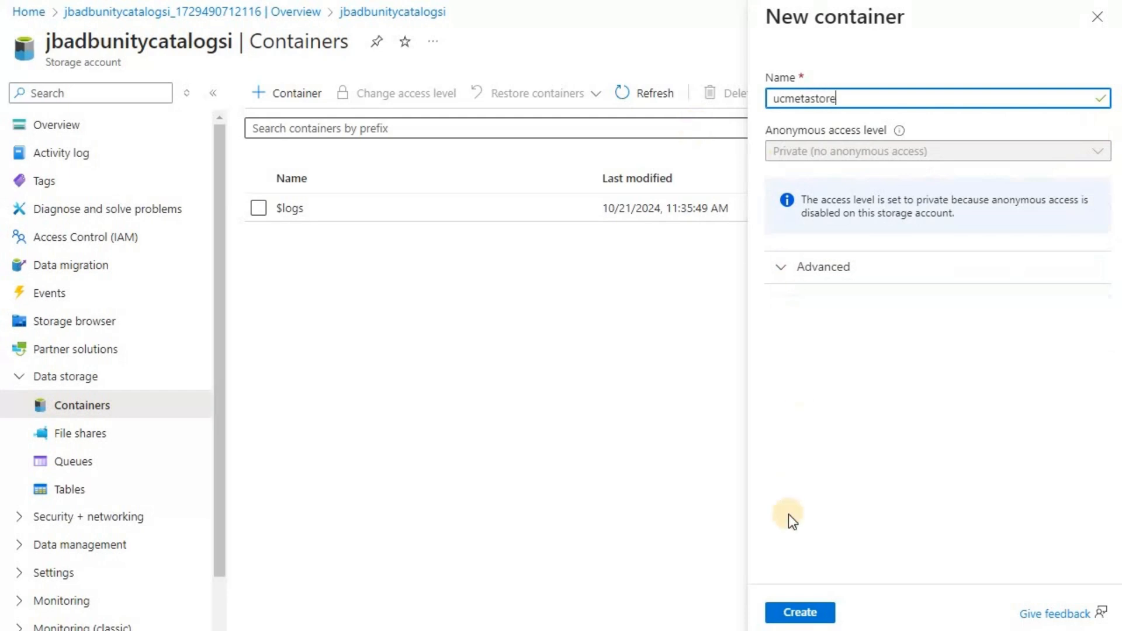
click(786, 613)
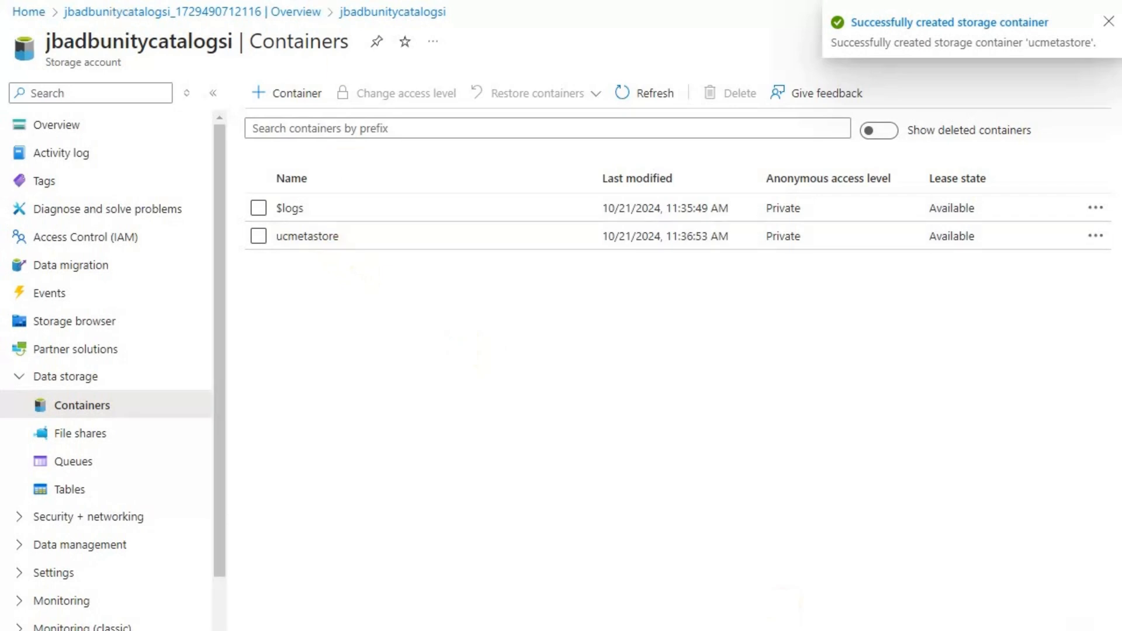
Step: Go to the JBdatabrickswspc Azure Databricks service and launch its workspace
click(60, 21)
click(181, 347)
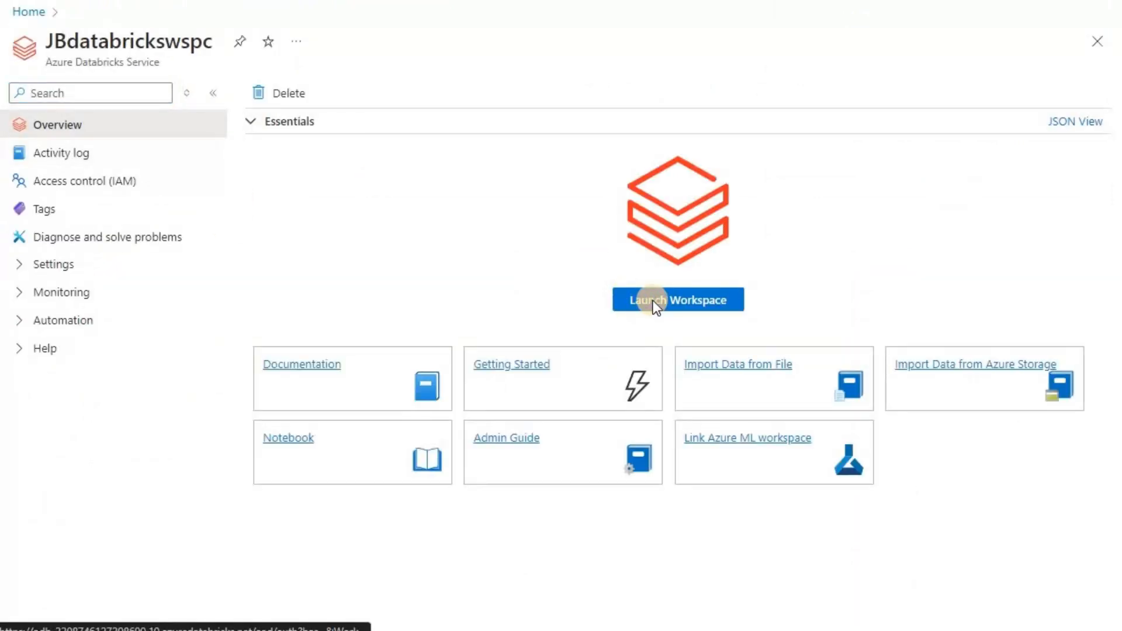
click(653, 300)
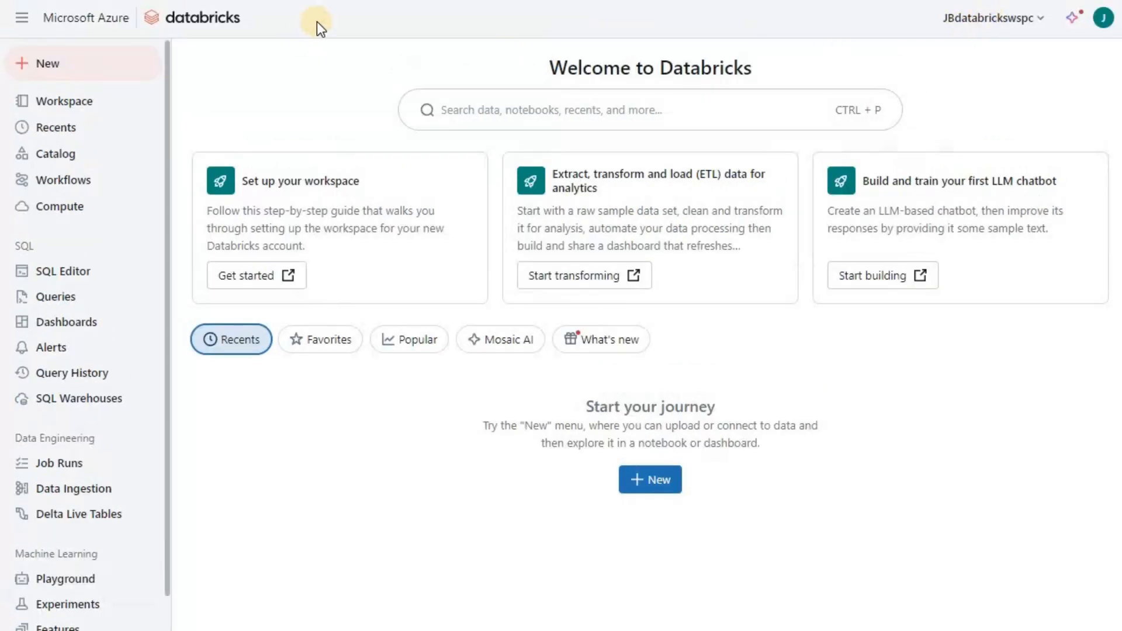
Step: Check the options in the Databricks user account menu and the workspace switcher
click(1105, 21)
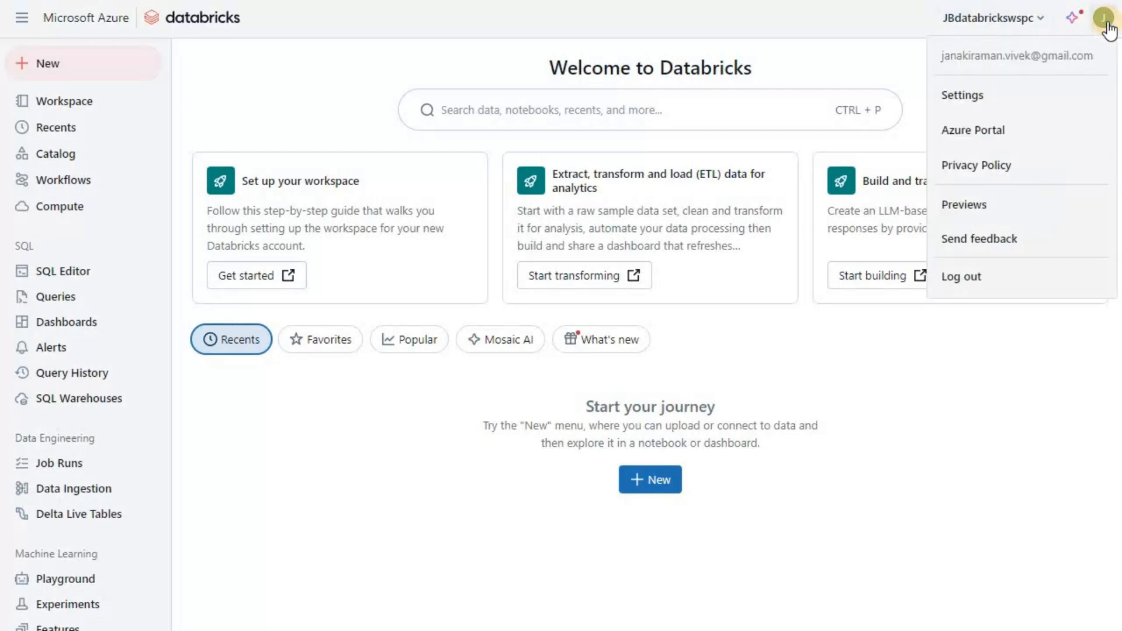
click(1037, 26)
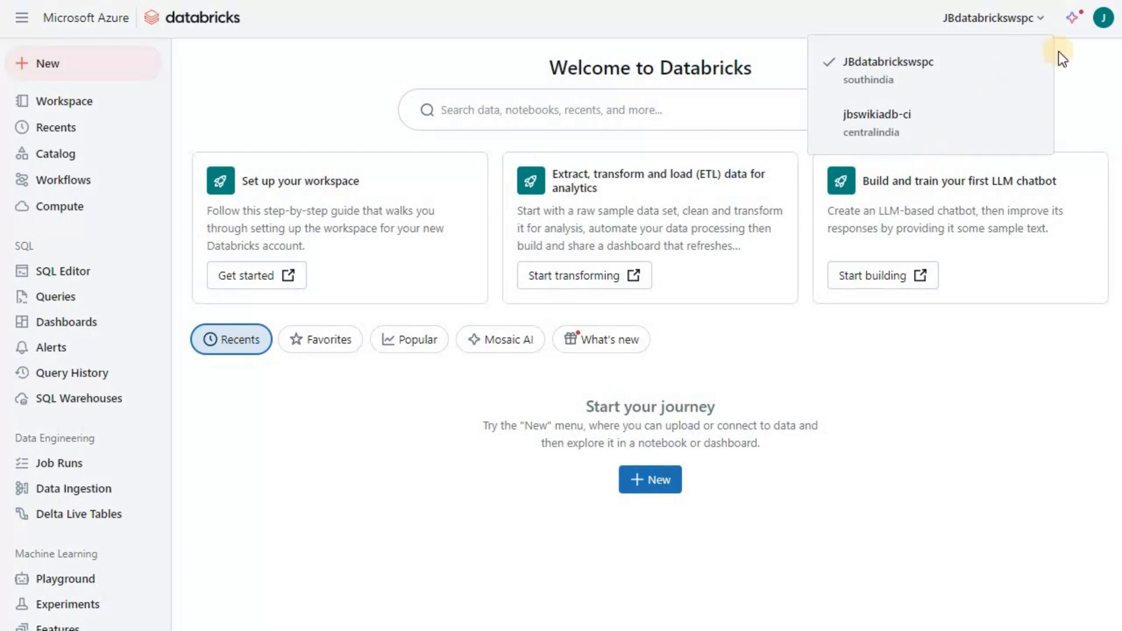
Step: Go to the users list in Microsoft Entra ID and copy the jbdatabricks user's principal name
click(1101, 23)
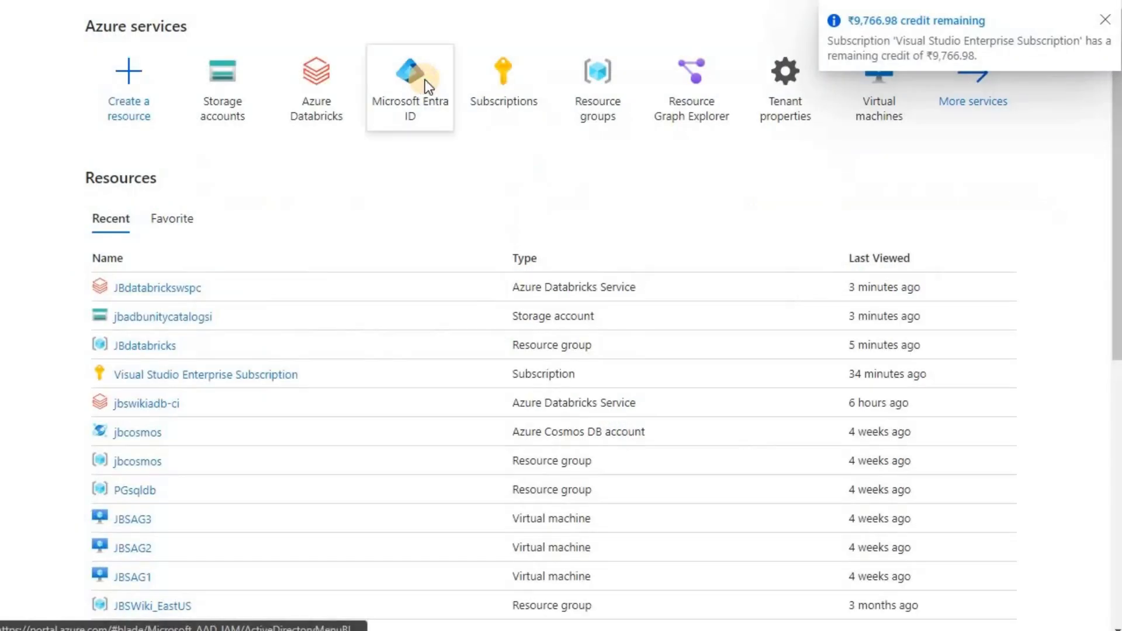
click(426, 80)
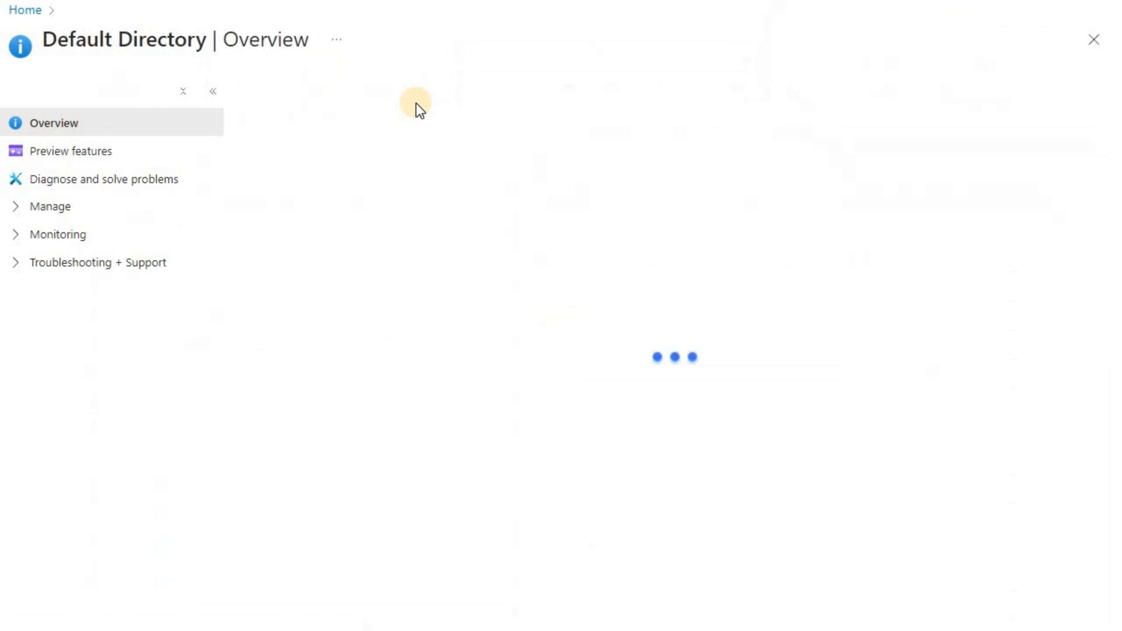
click(39, 210)
click(53, 235)
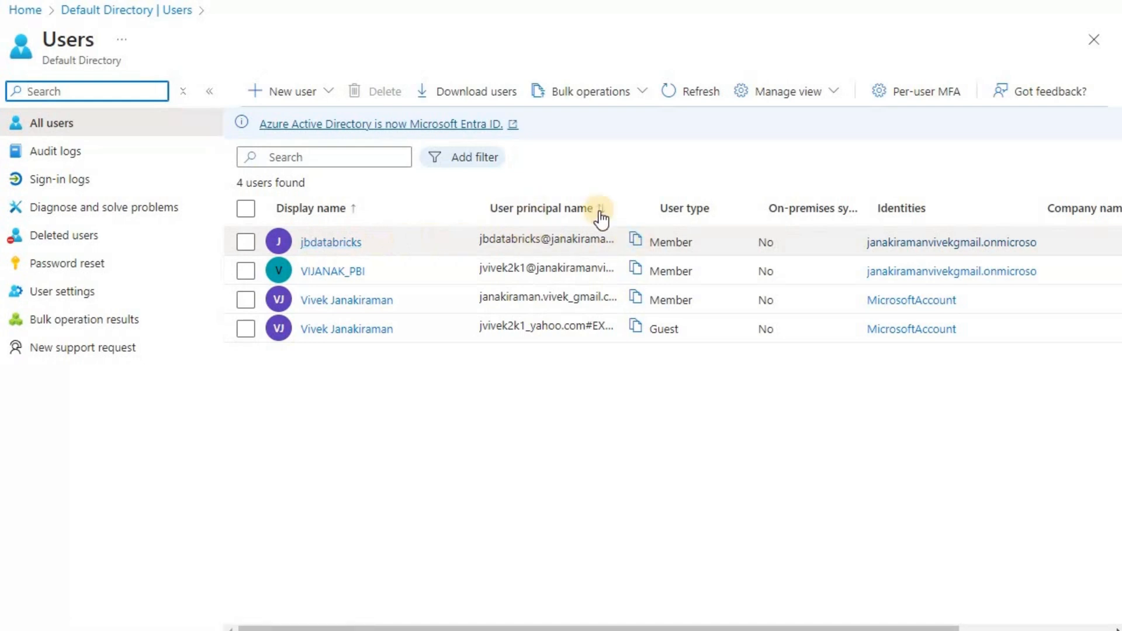
click(638, 240)
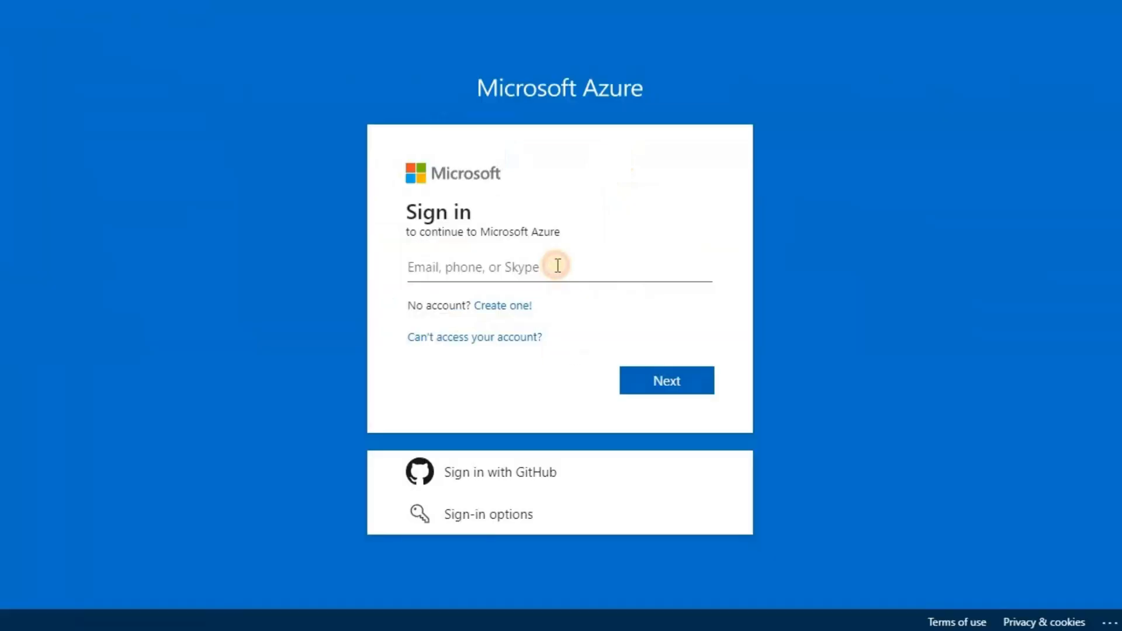
Step: Sign in to Microsoft Azure with the copied jbdatabricks user principal name and the account password
click(558, 266)
key(ctrl+v)
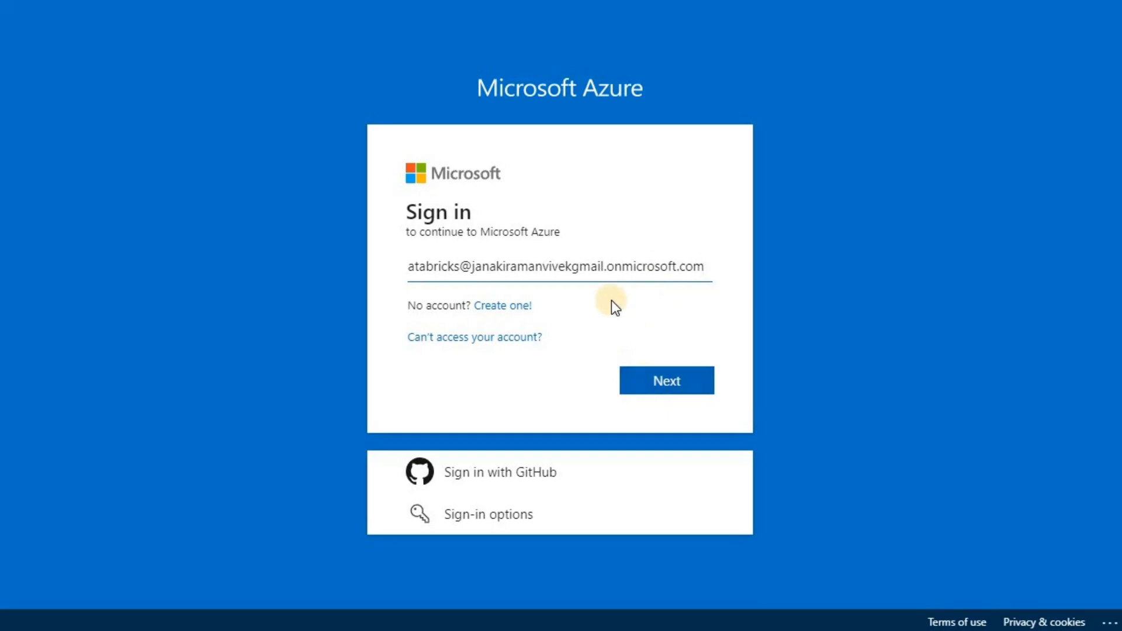
key(Home)
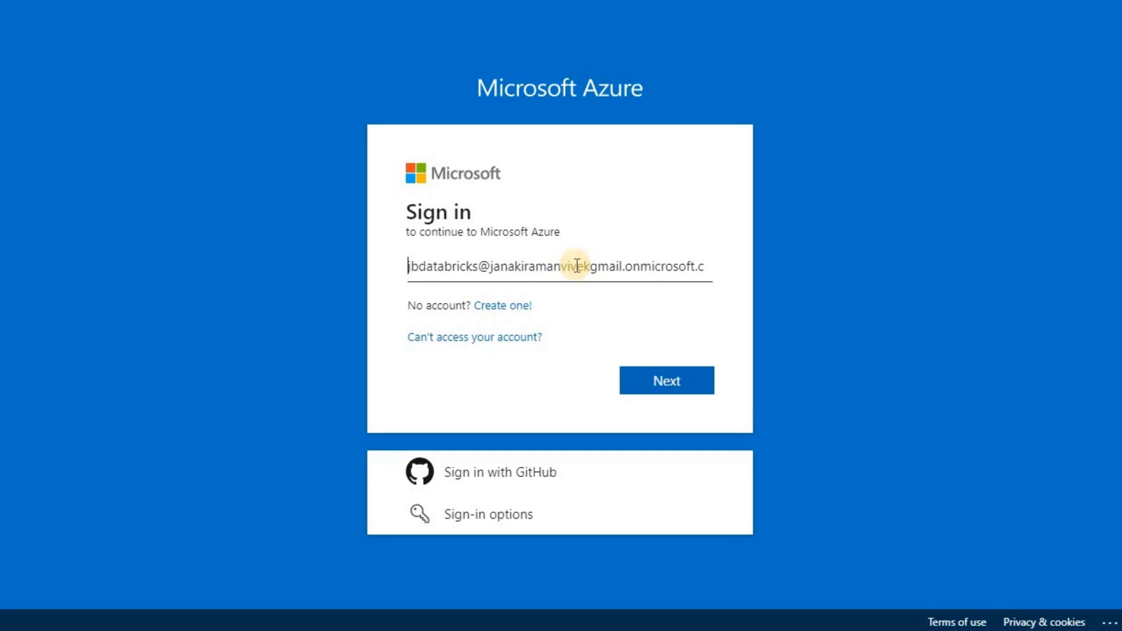
click(685, 380)
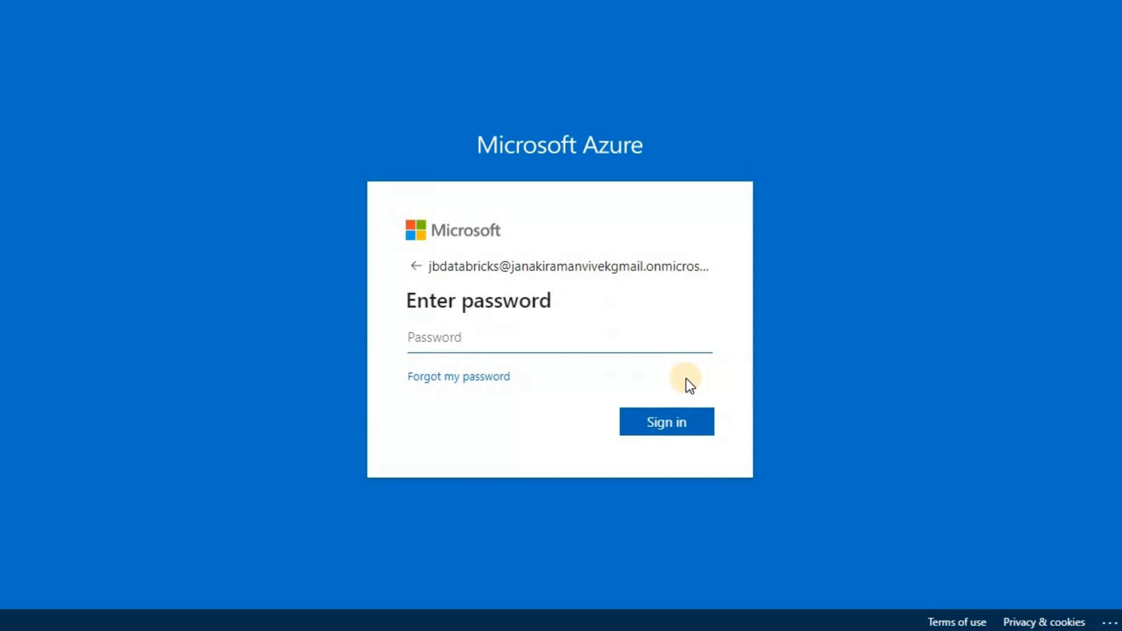
text(••••••••••••)
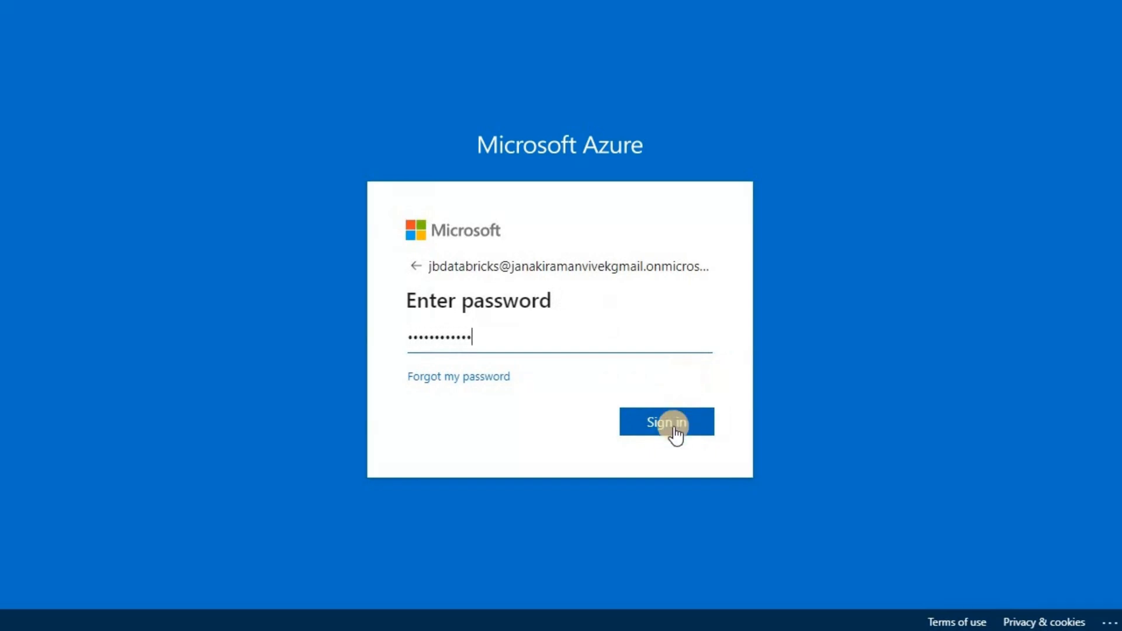
click(675, 427)
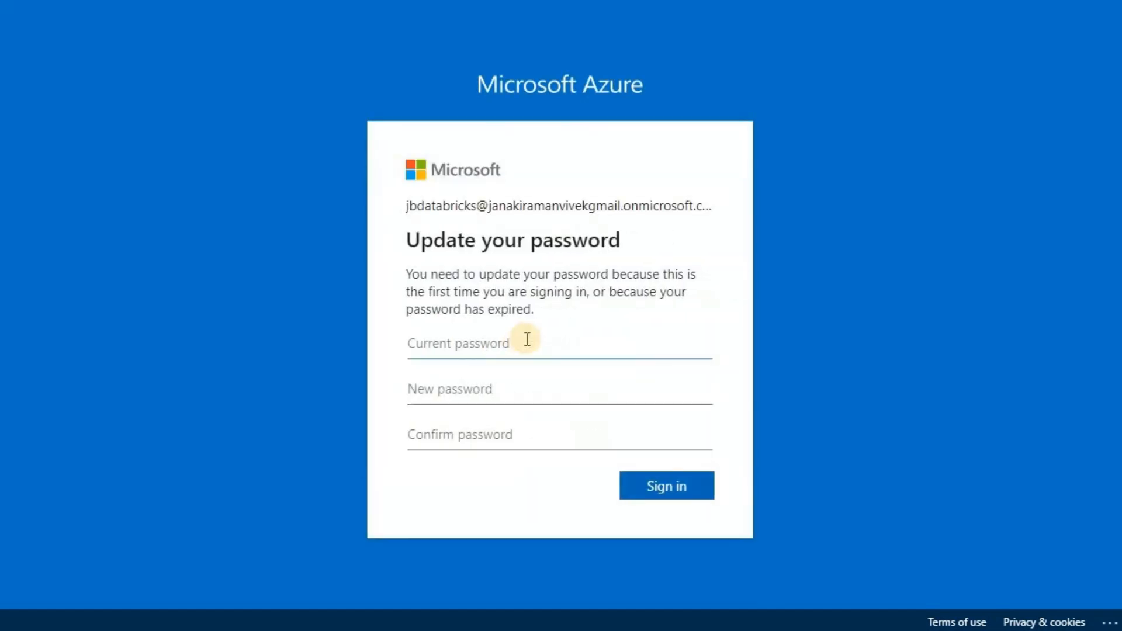
Step: Update the jbdatabricks password by entering the current password, then the new password and its confirmation, and submit it
text(••••••••••)
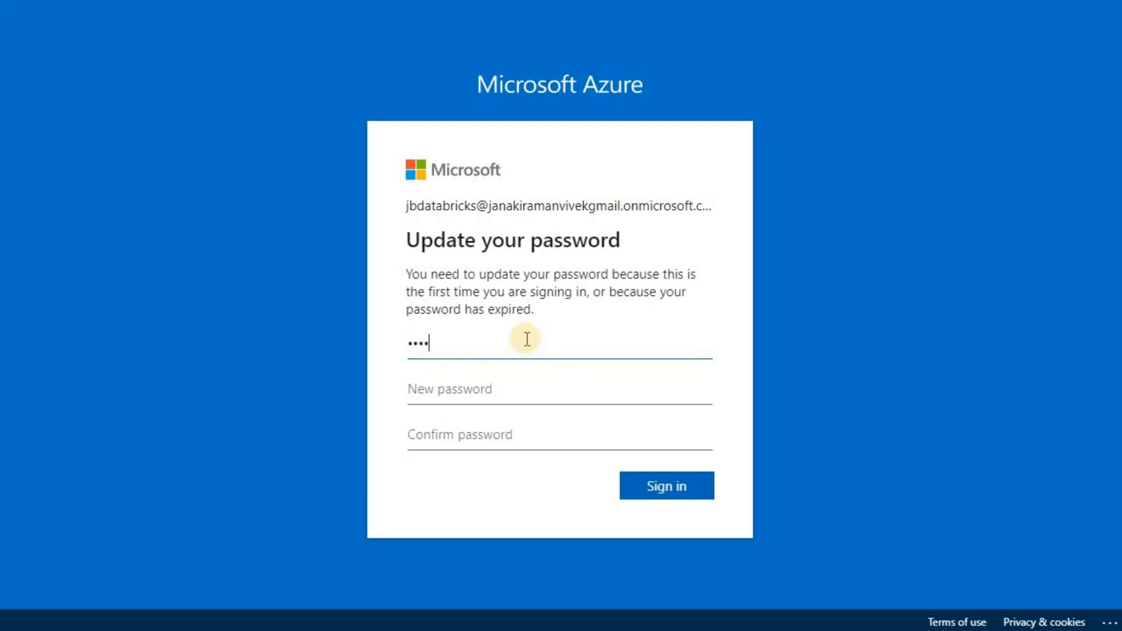
text(••)
key(Tab)
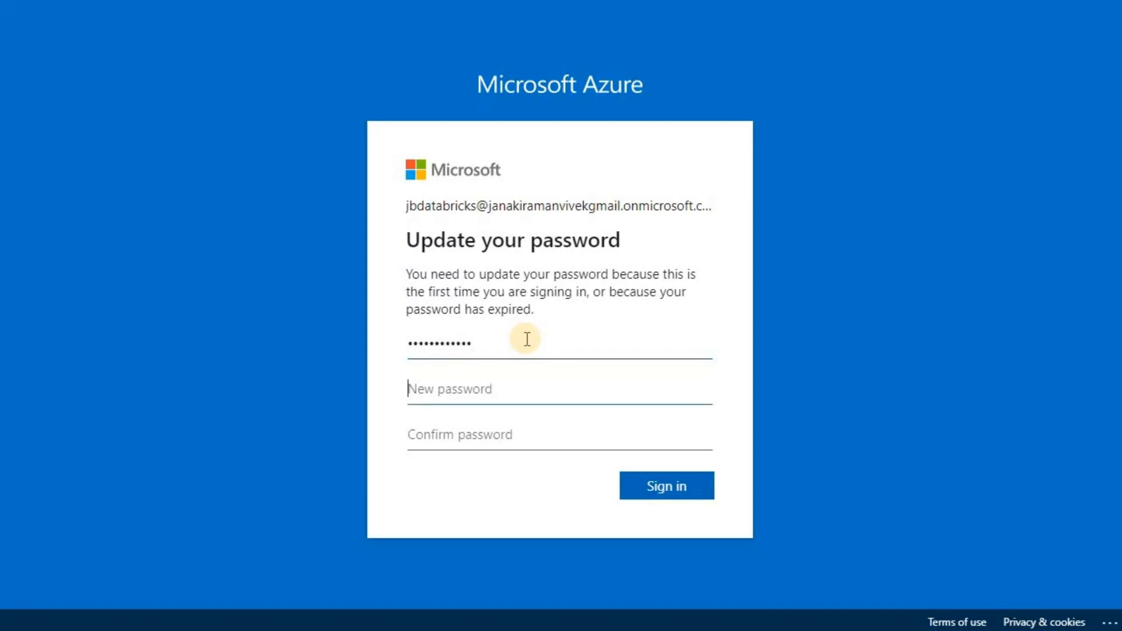
text(••••••••••)
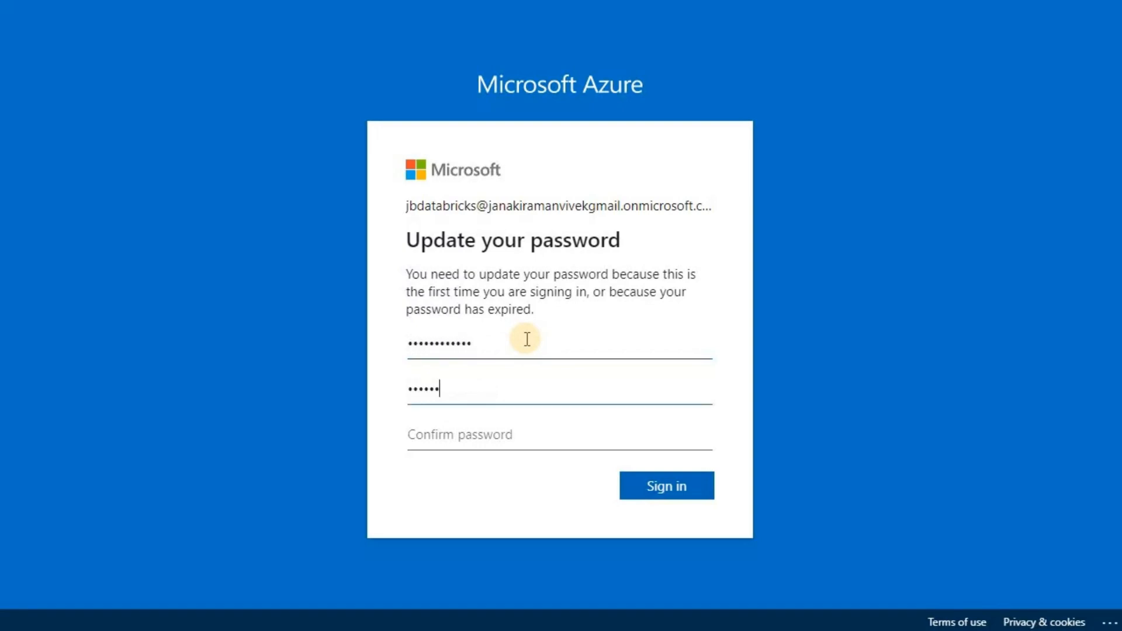
text(•)
key(Tab)
text(••••)
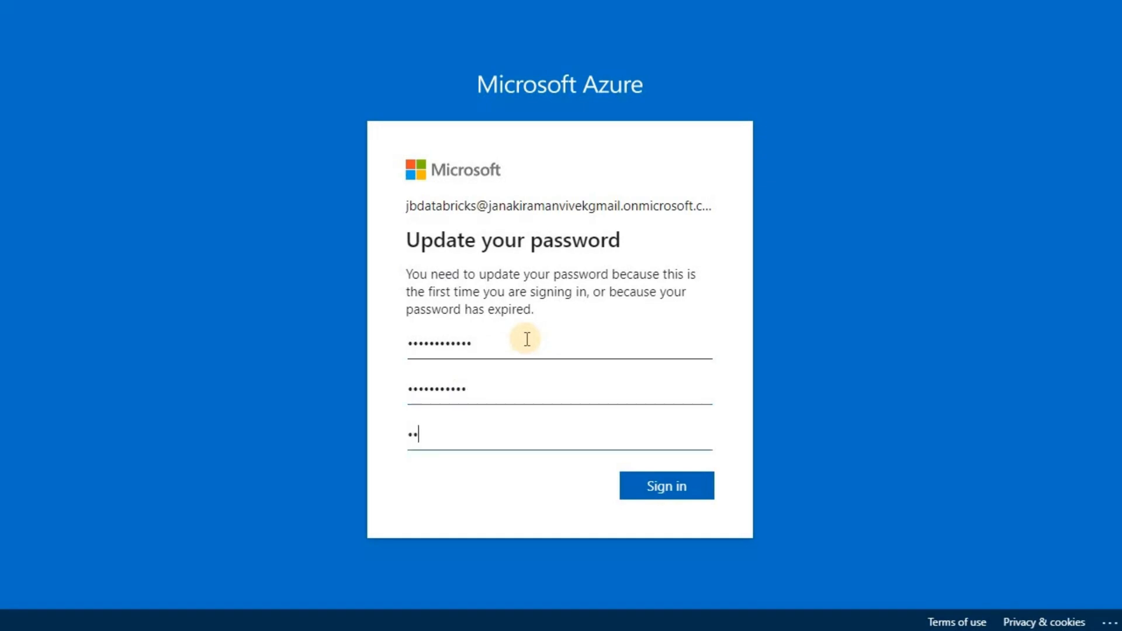
text(•••••••)
click(689, 485)
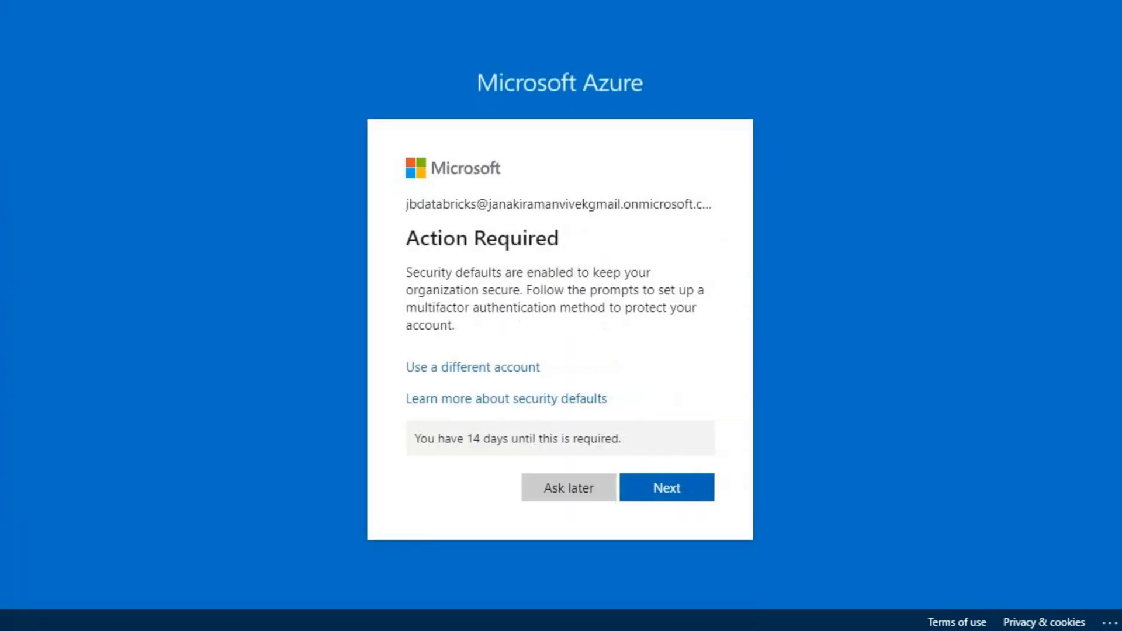
Step: Go through the required Microsoft Authenticator setup for the account and continue signing in to the Azure portal
click(658, 489)
click(679, 492)
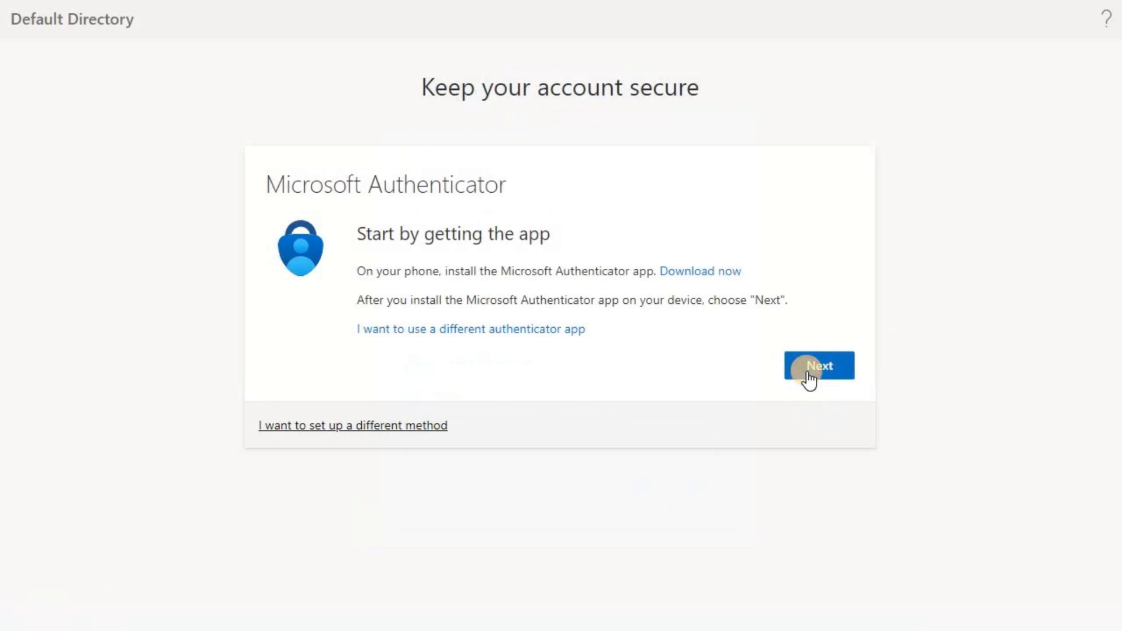
click(807, 375)
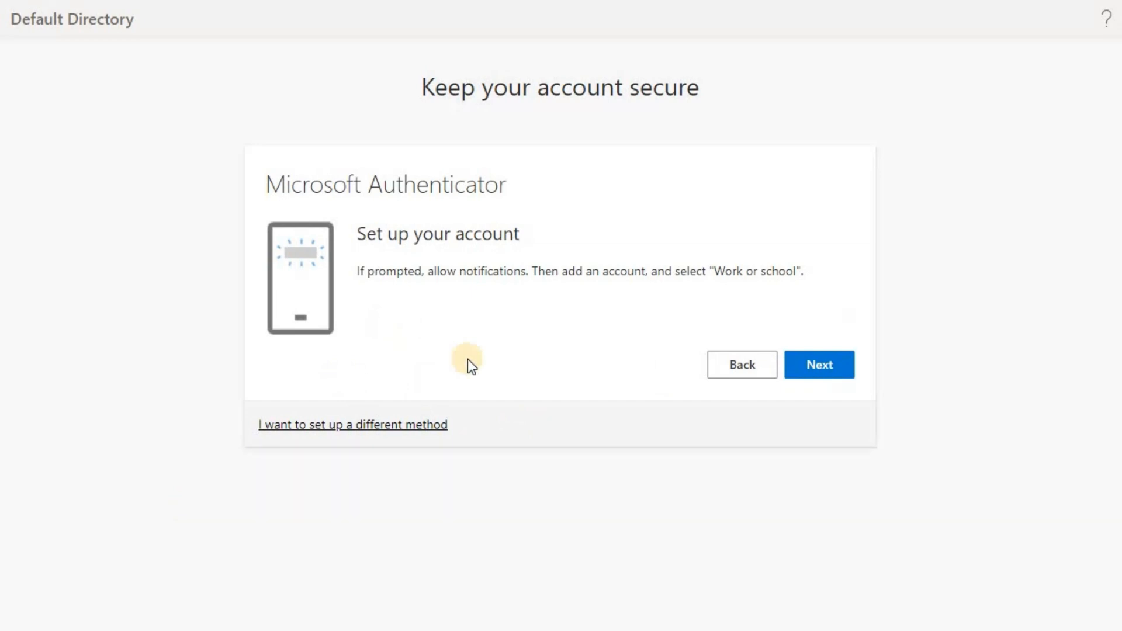
click(815, 367)
click(839, 345)
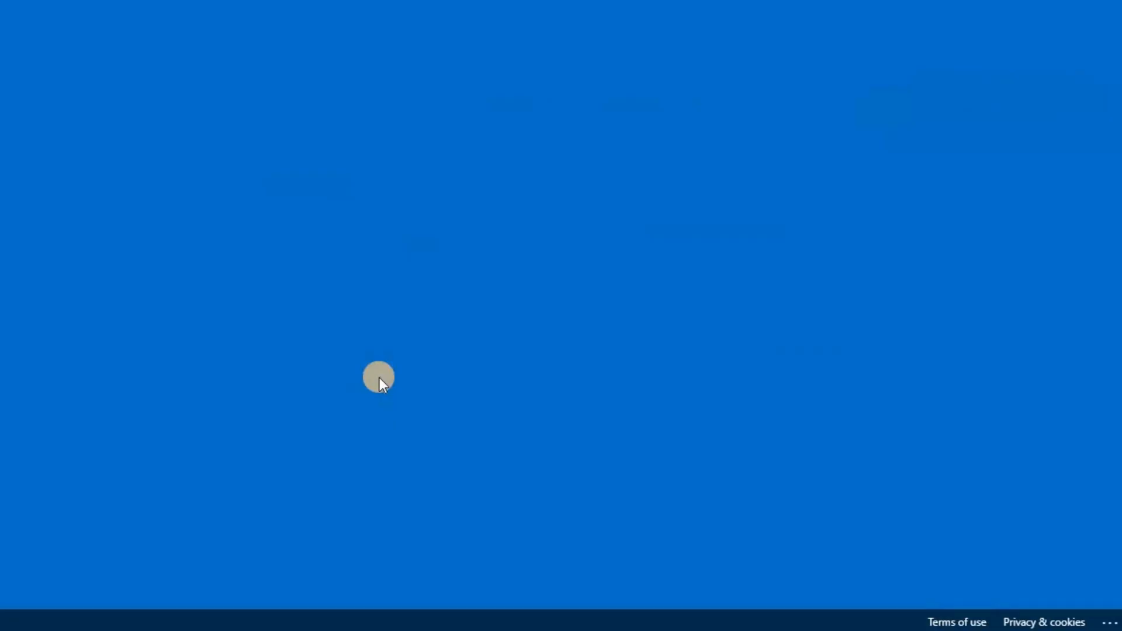
click(416, 385)
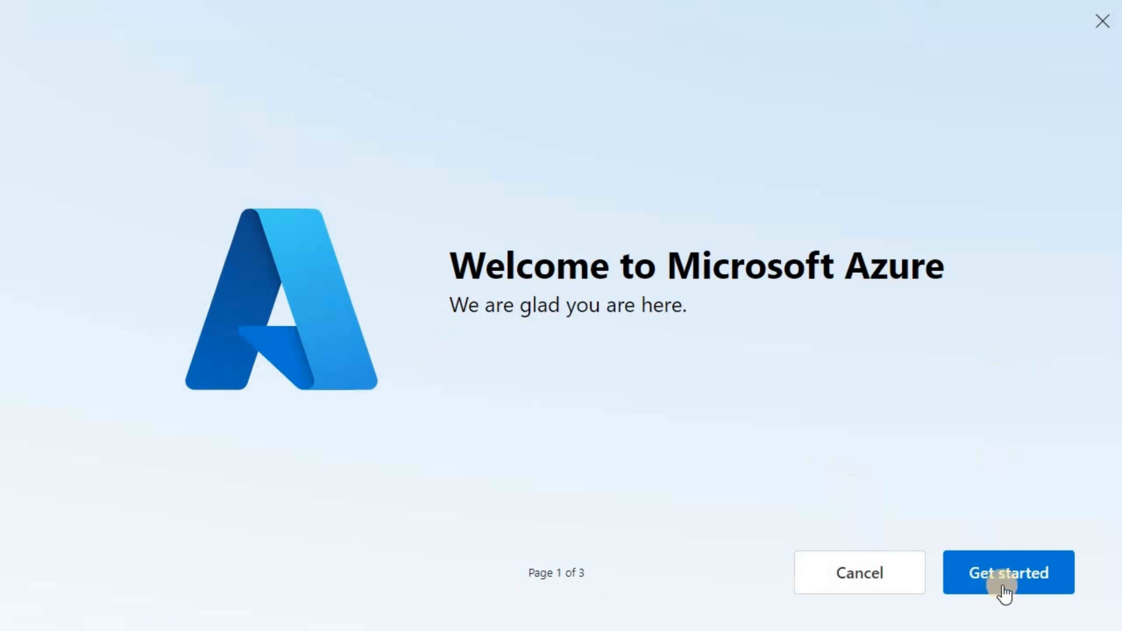
Step: Skip the Azure usage survey and portal tour, and dismiss the multifactor authentication notification
click(1013, 577)
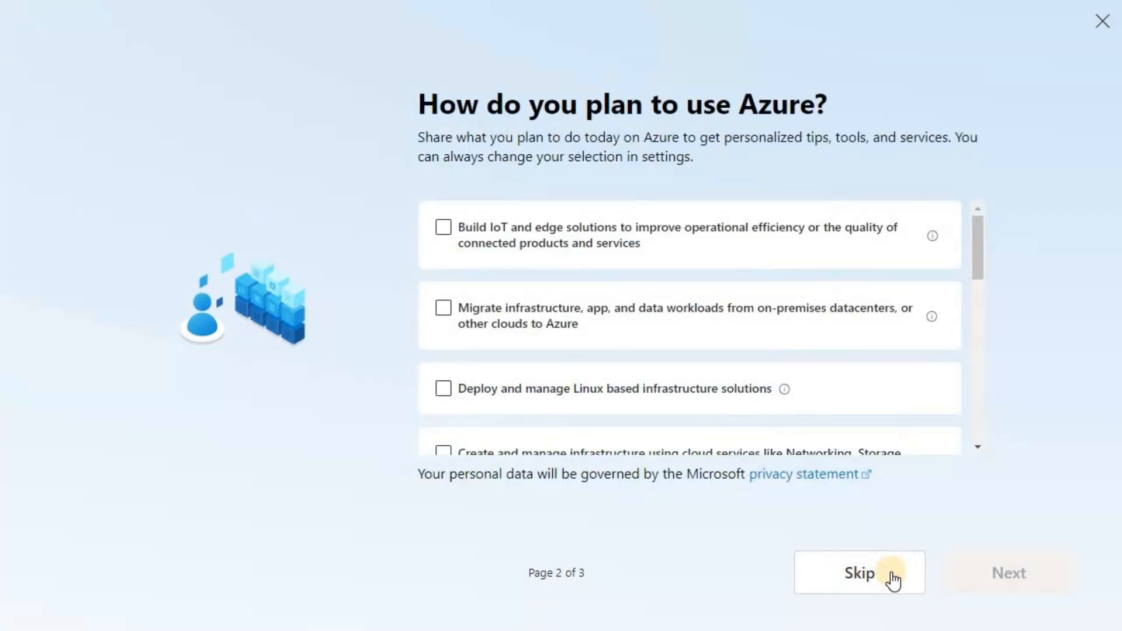
click(860, 580)
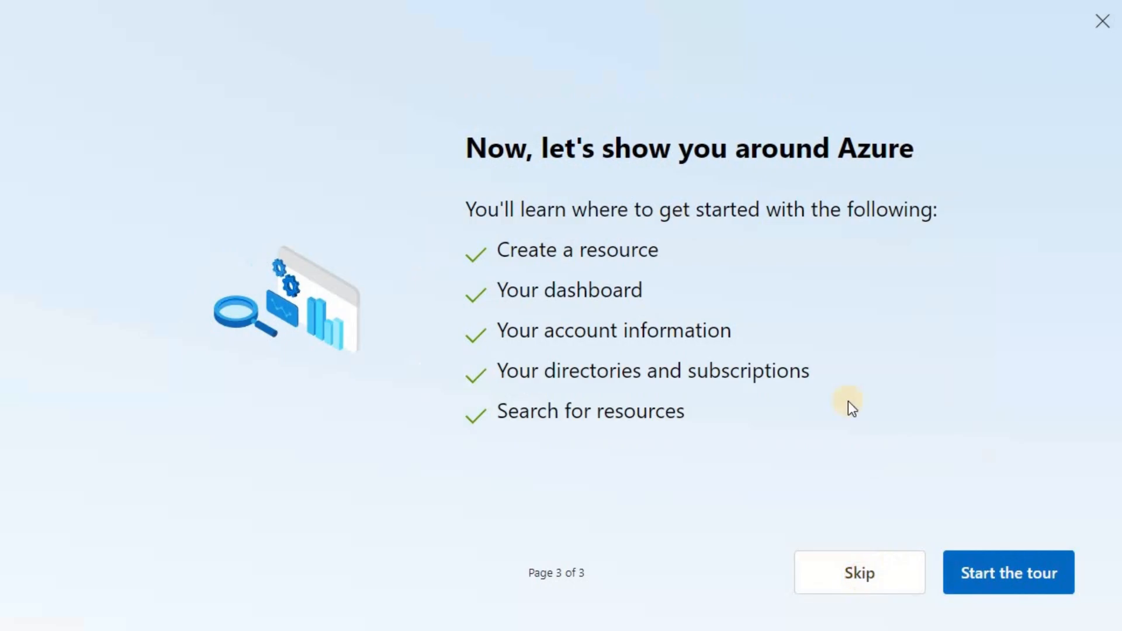
click(860, 572)
click(912, 222)
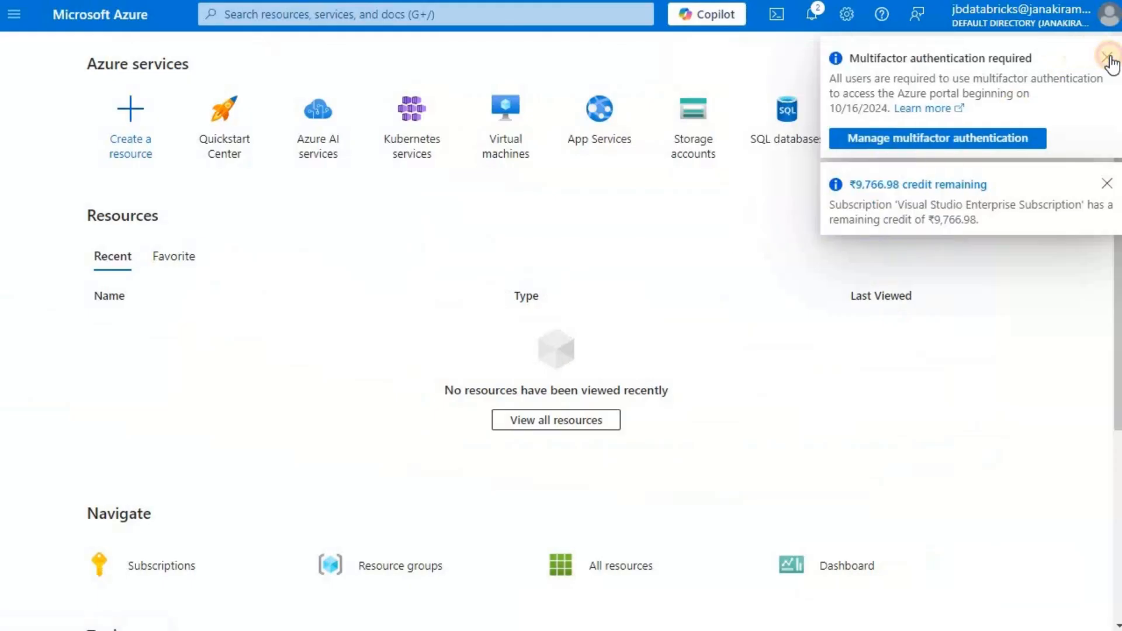
click(1107, 58)
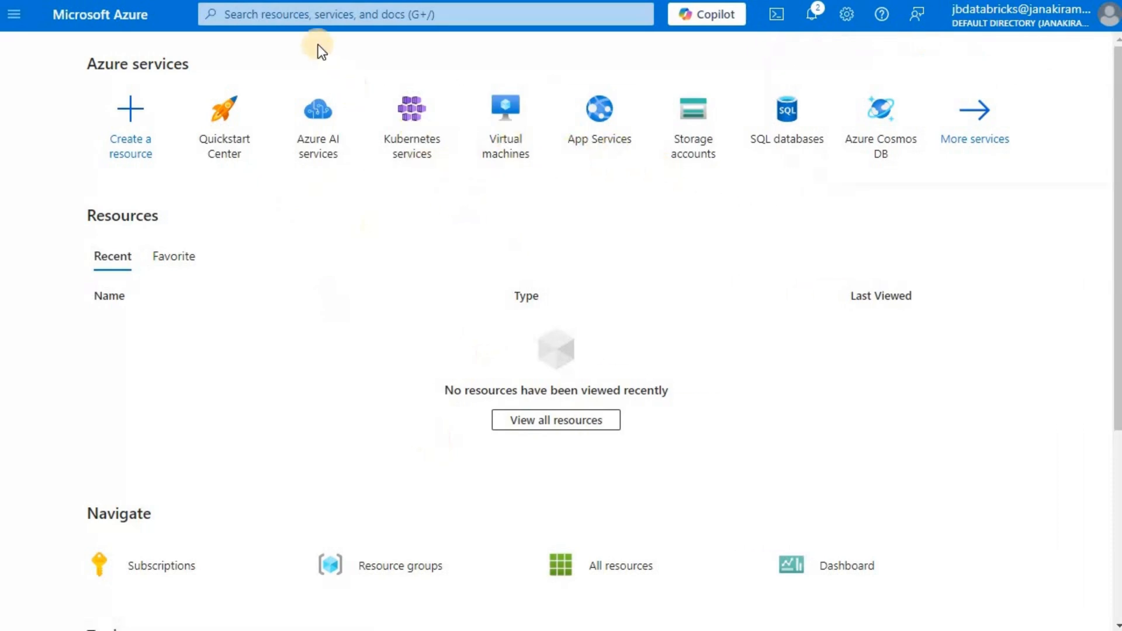
Step: Find the resource groups service, open the JBdatabricks resource group, and dismiss the service menu tip
click(300, 16)
text(resour)
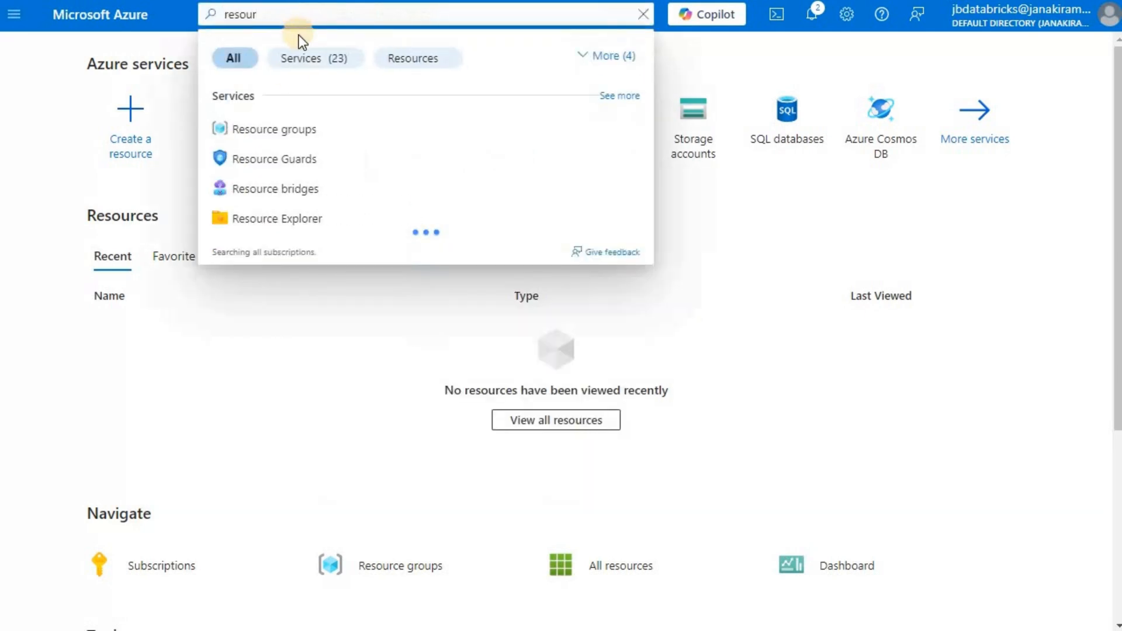
click(284, 131)
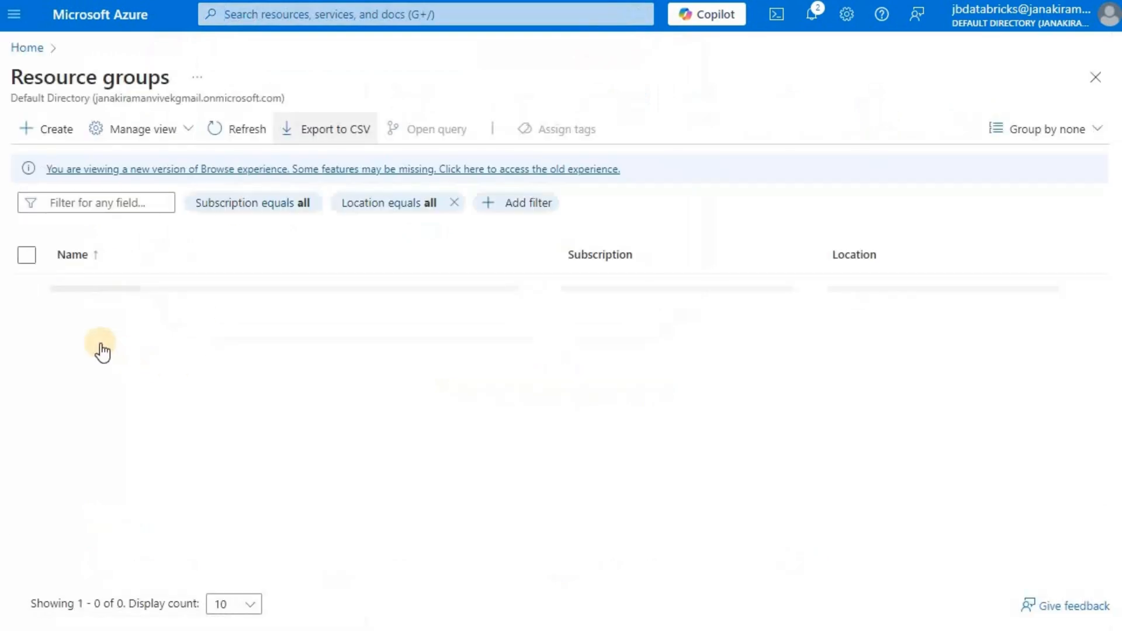
click(100, 346)
click(237, 79)
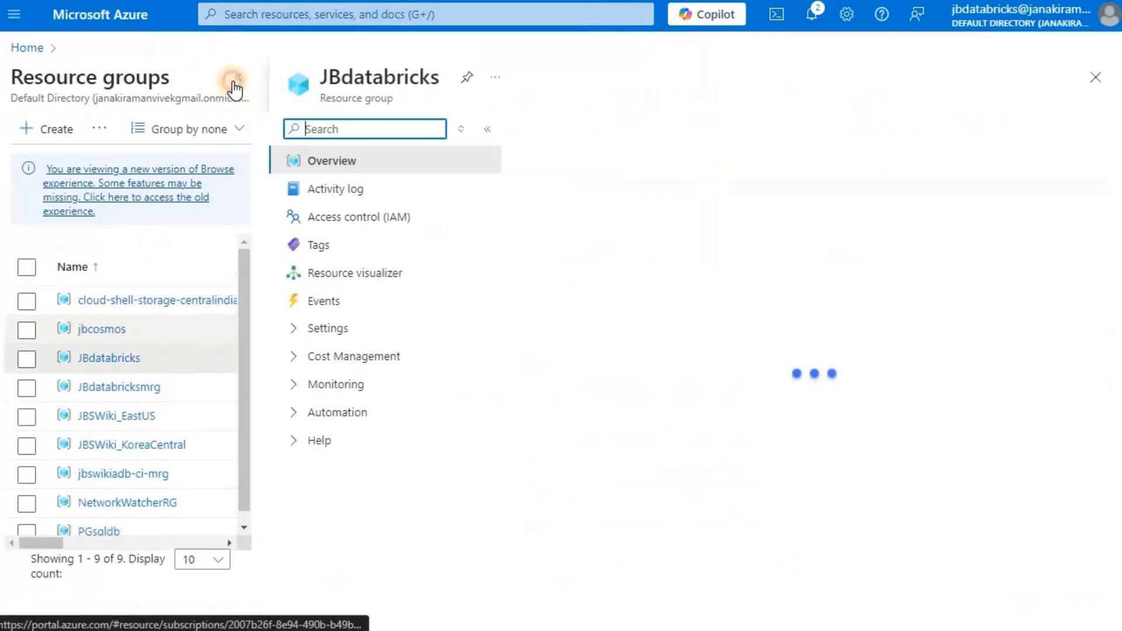
click(557, 302)
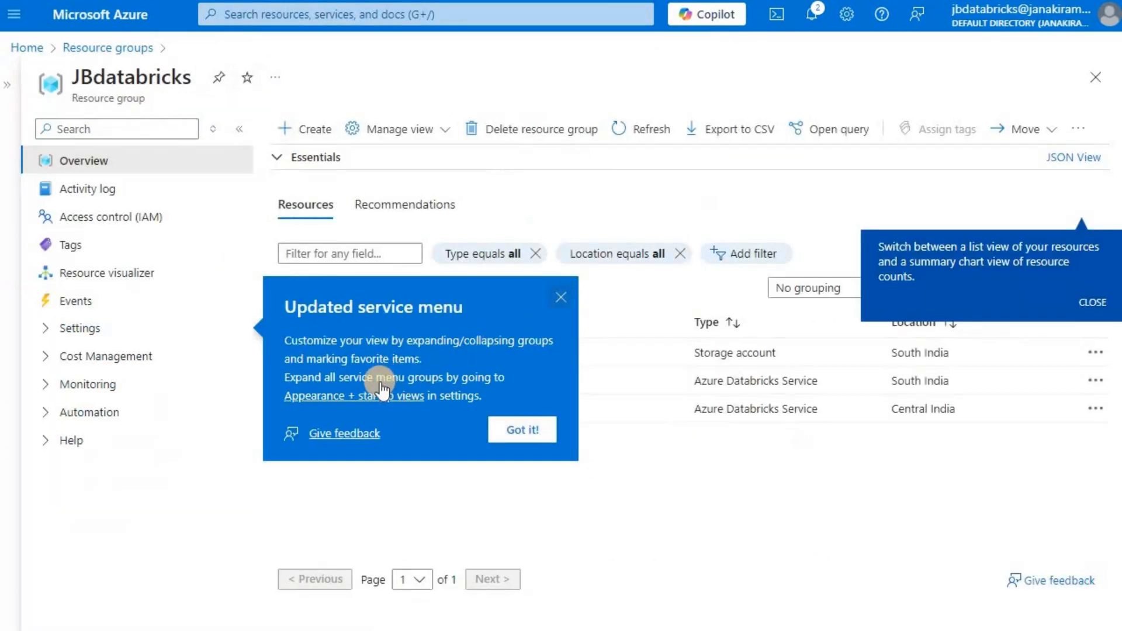
Step: Launch the workspace of the JBdatabrickswspc Azure Databricks service and check which workspaces its switcher offers
click(397, 383)
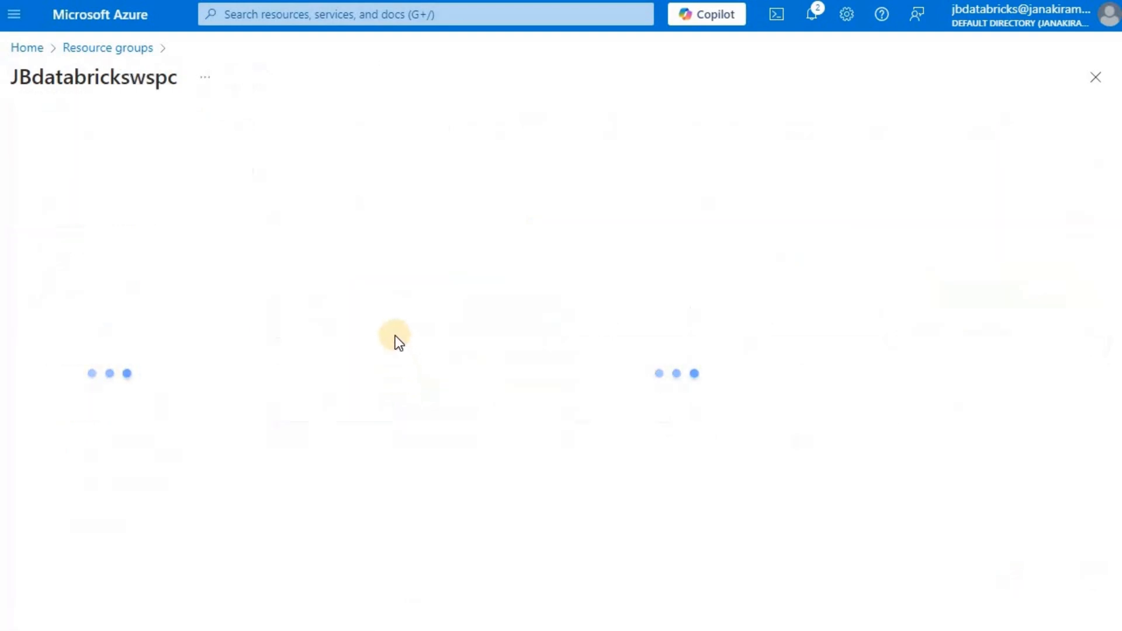
click(491, 402)
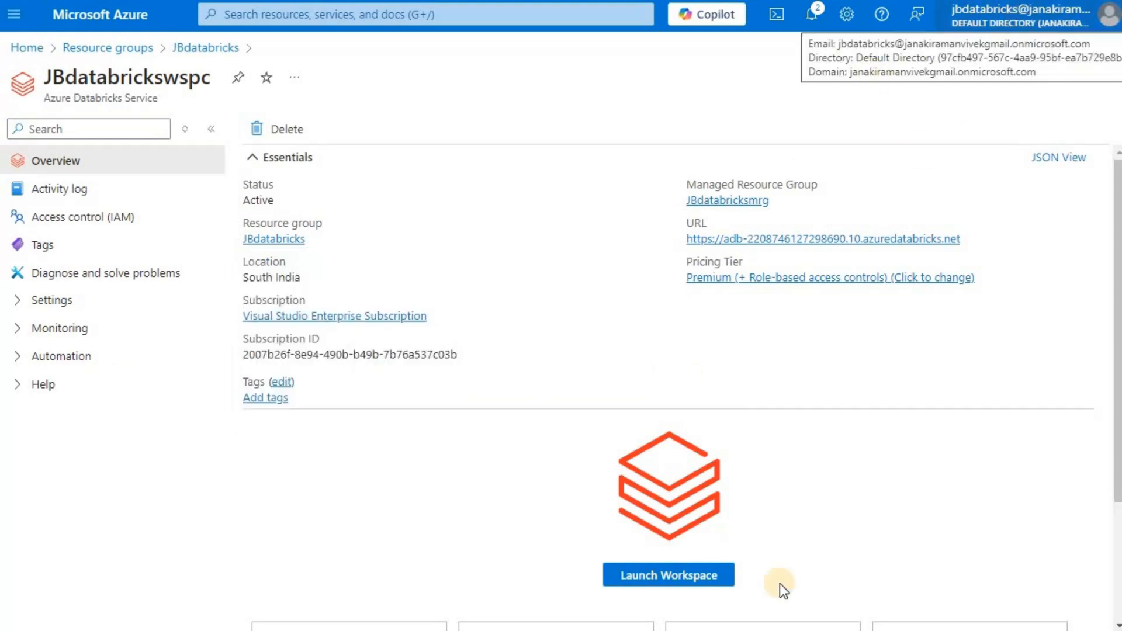
click(697, 575)
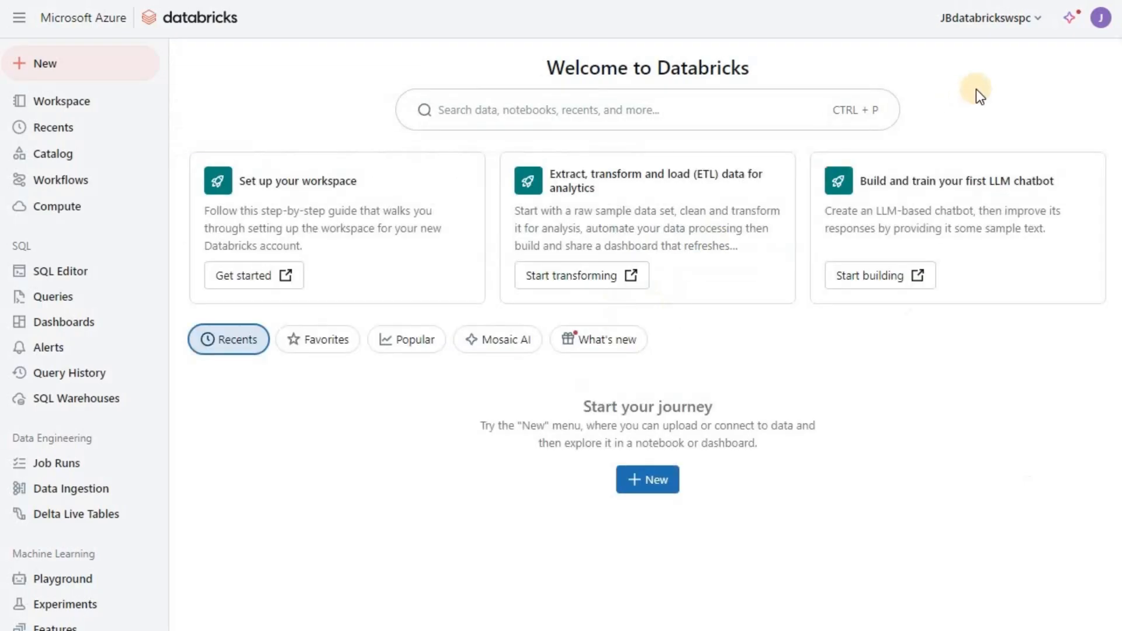
click(1036, 25)
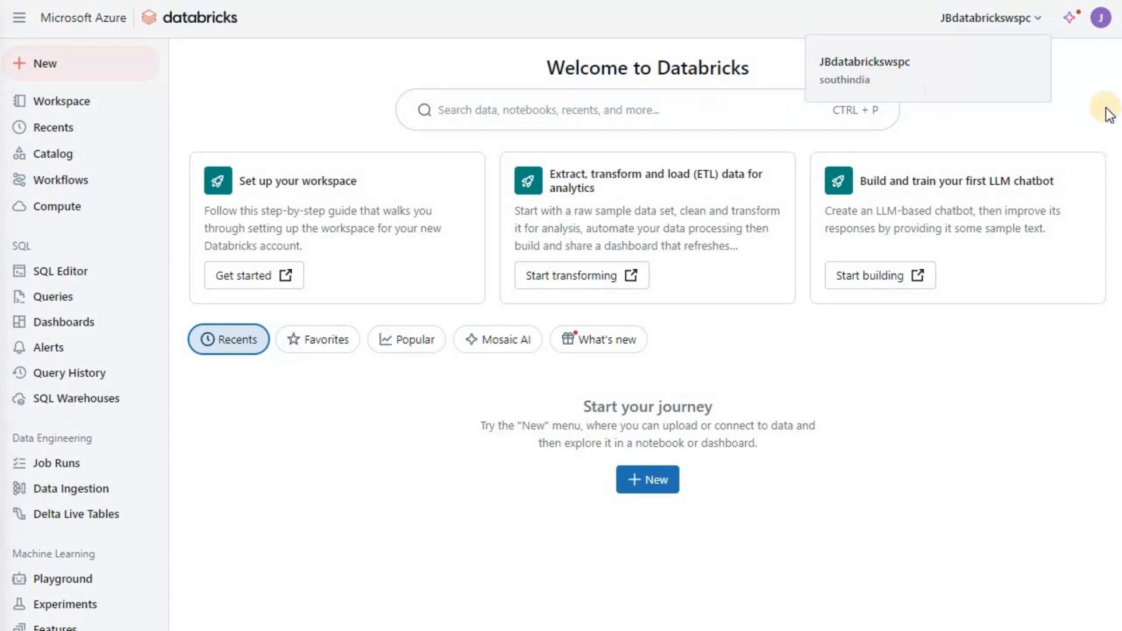
key(Escape)
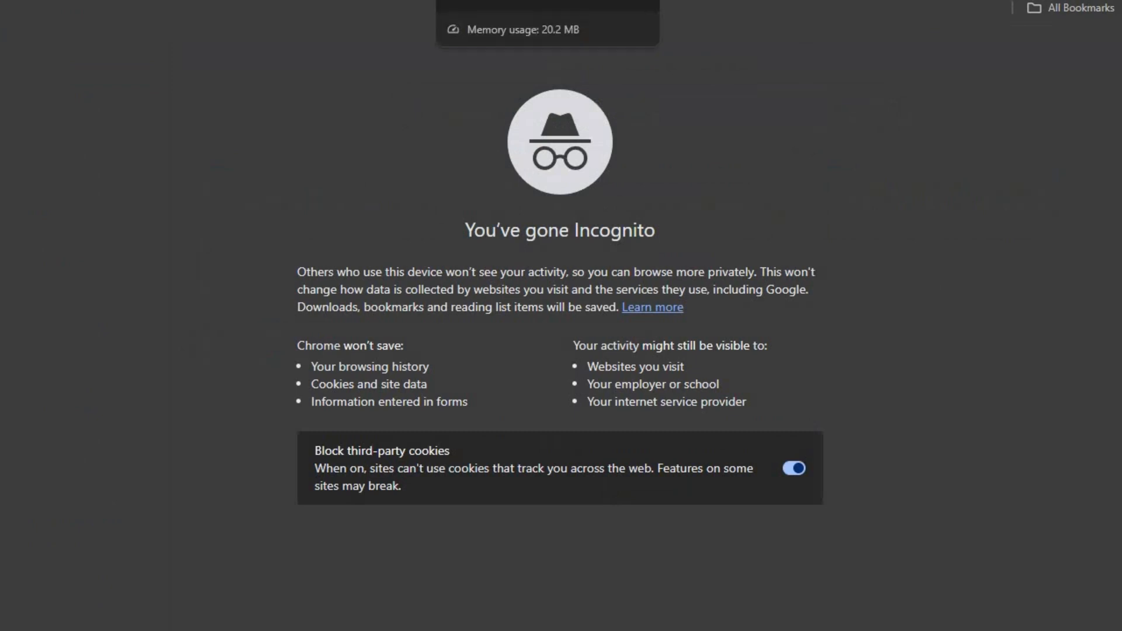
text(ht)
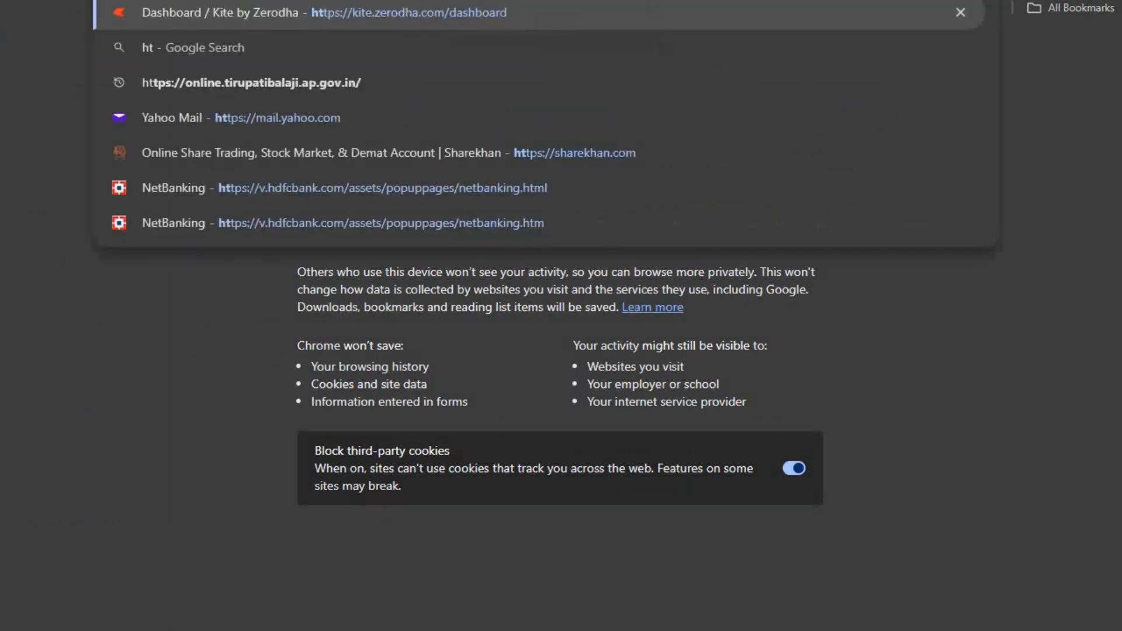
text(tp:)
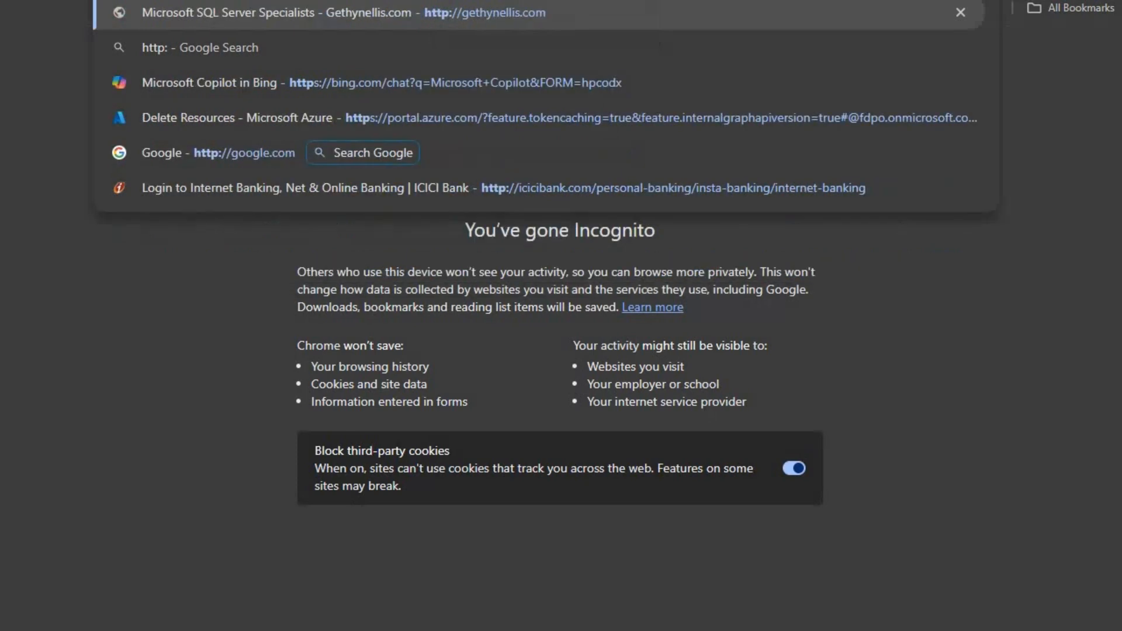
text(/)
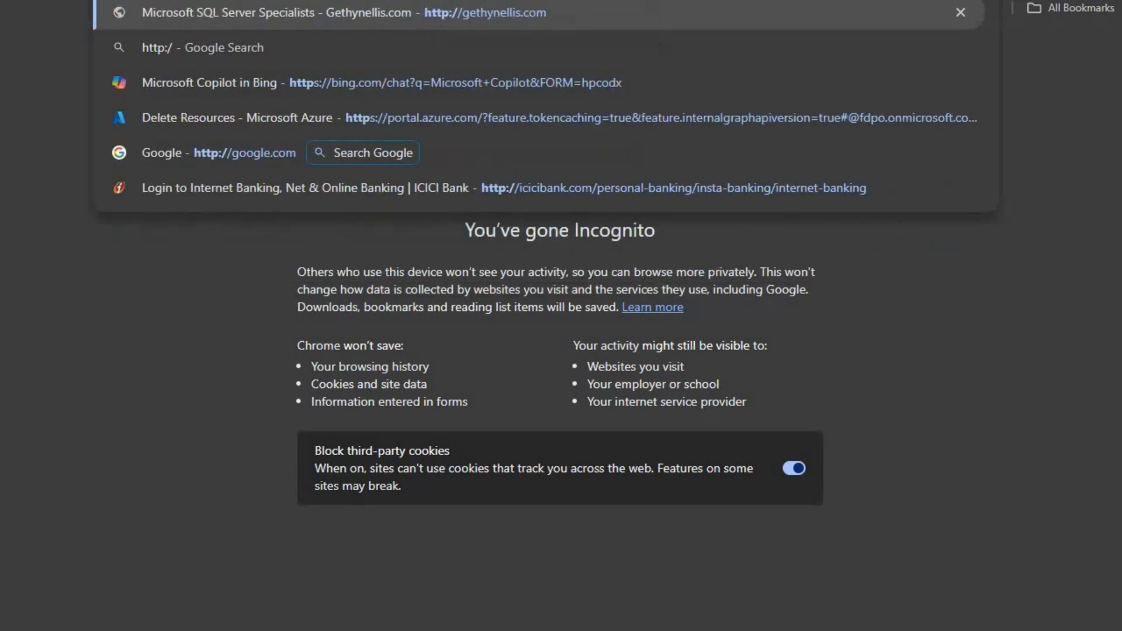
text(/ac)
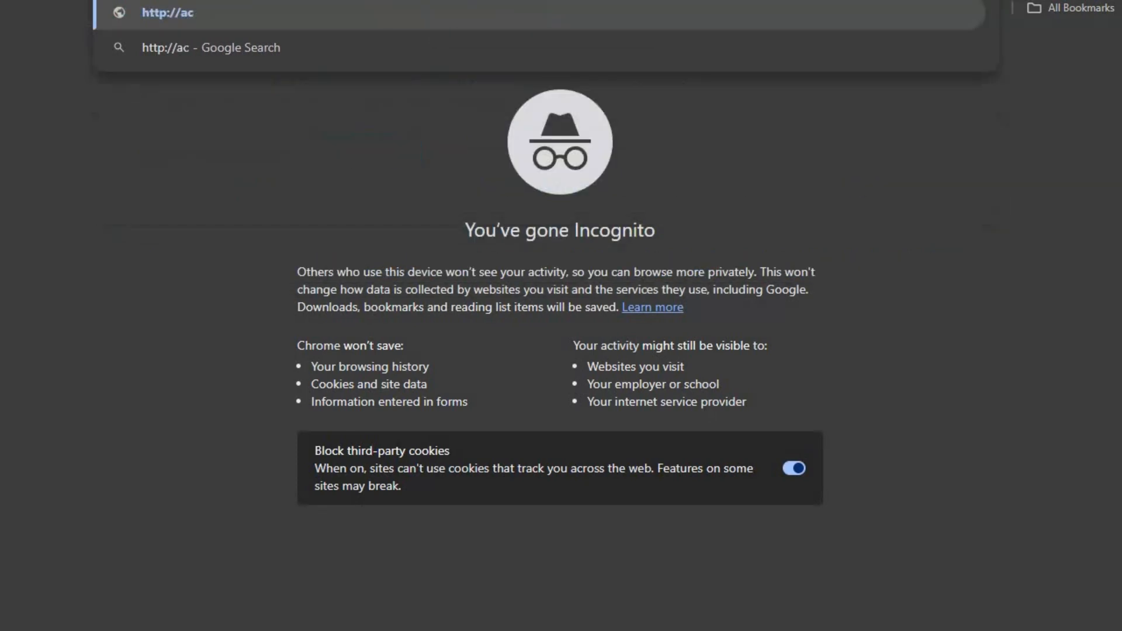
text(counts.)
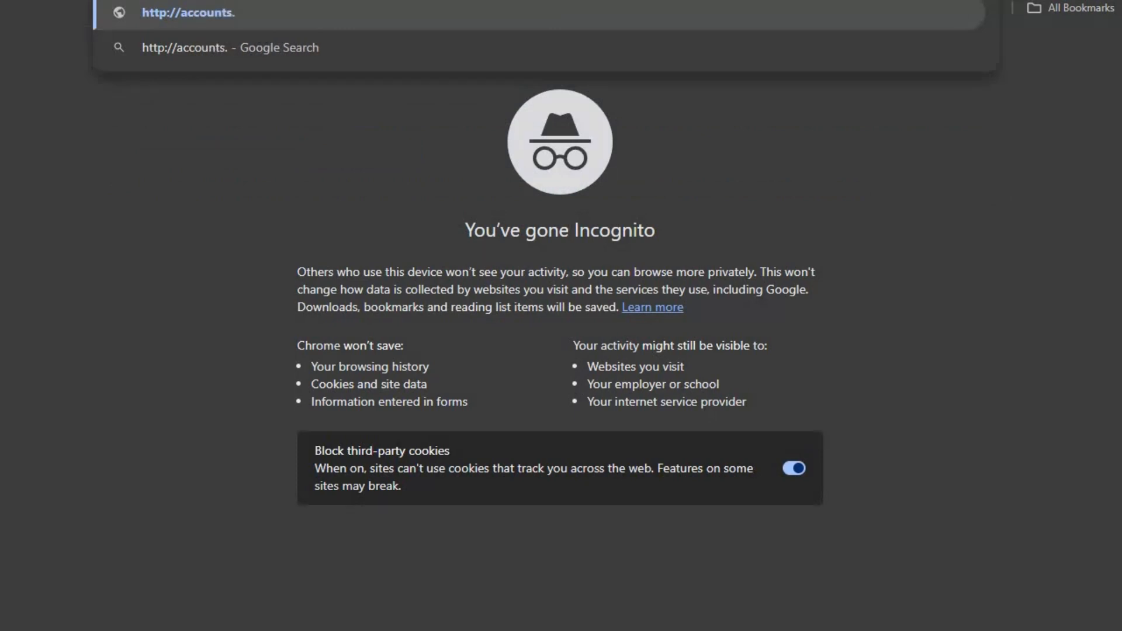
text(a)
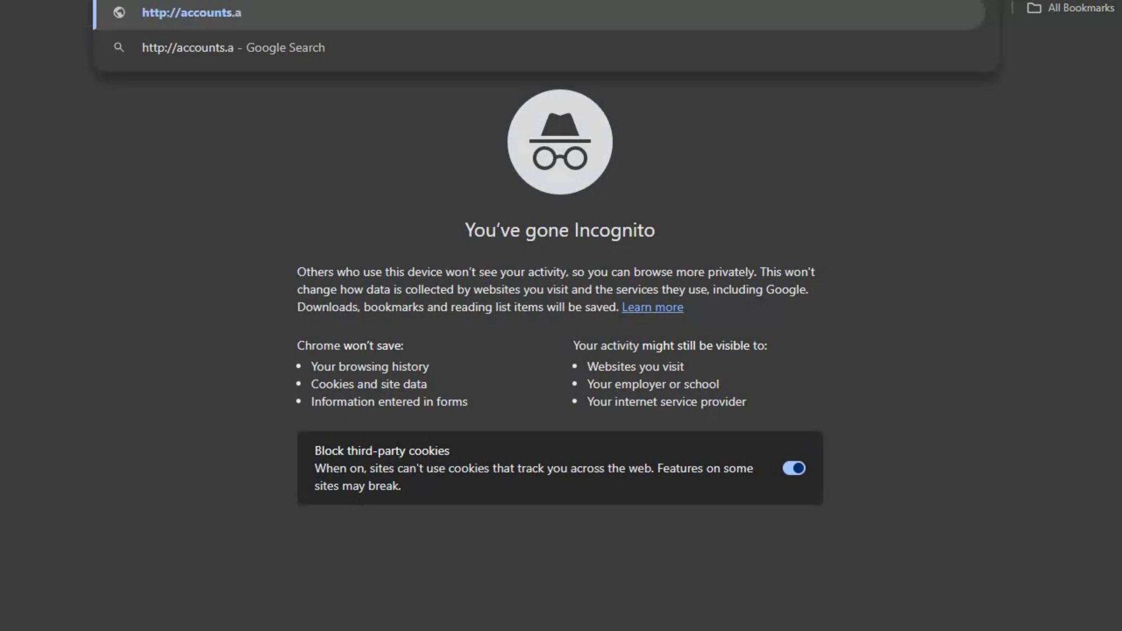
text(zuredatabric)
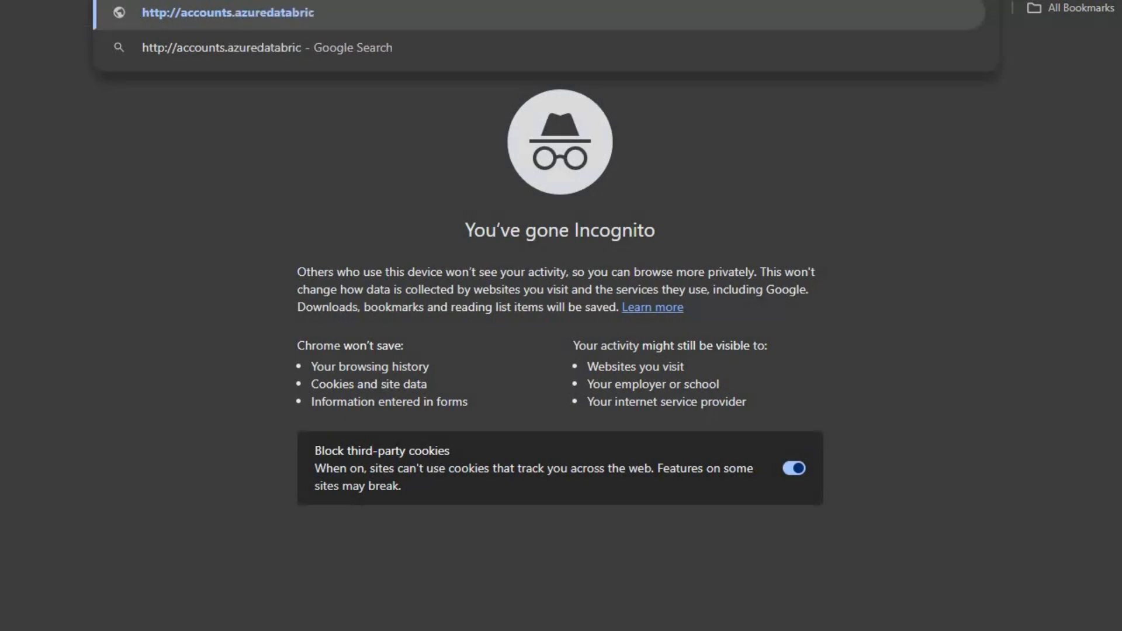
text(ks.net)
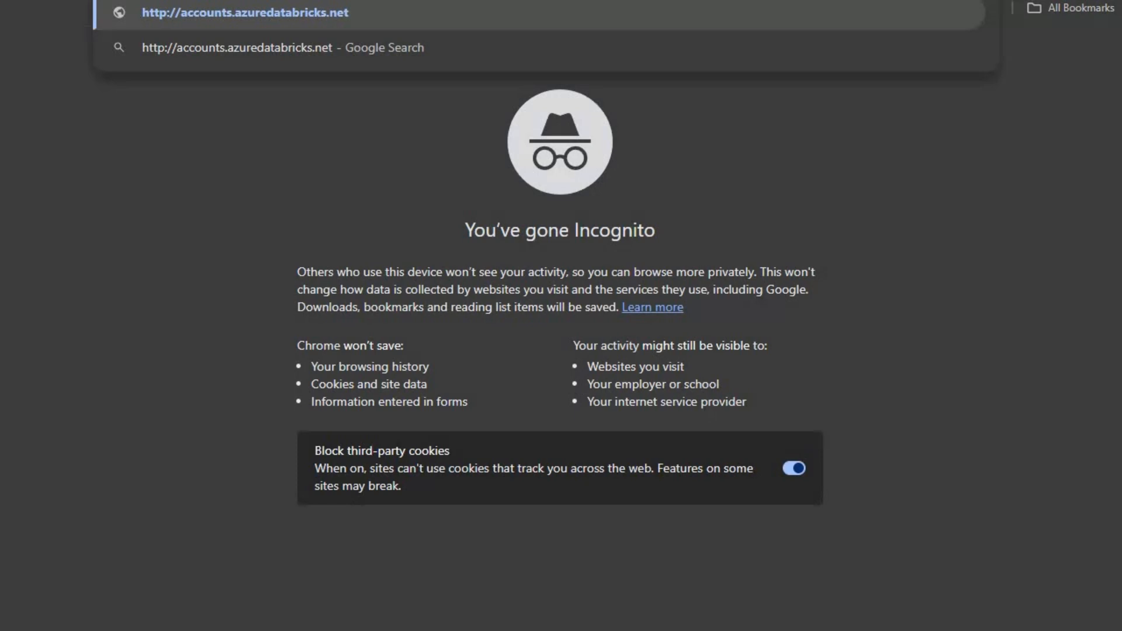
key(Escape)
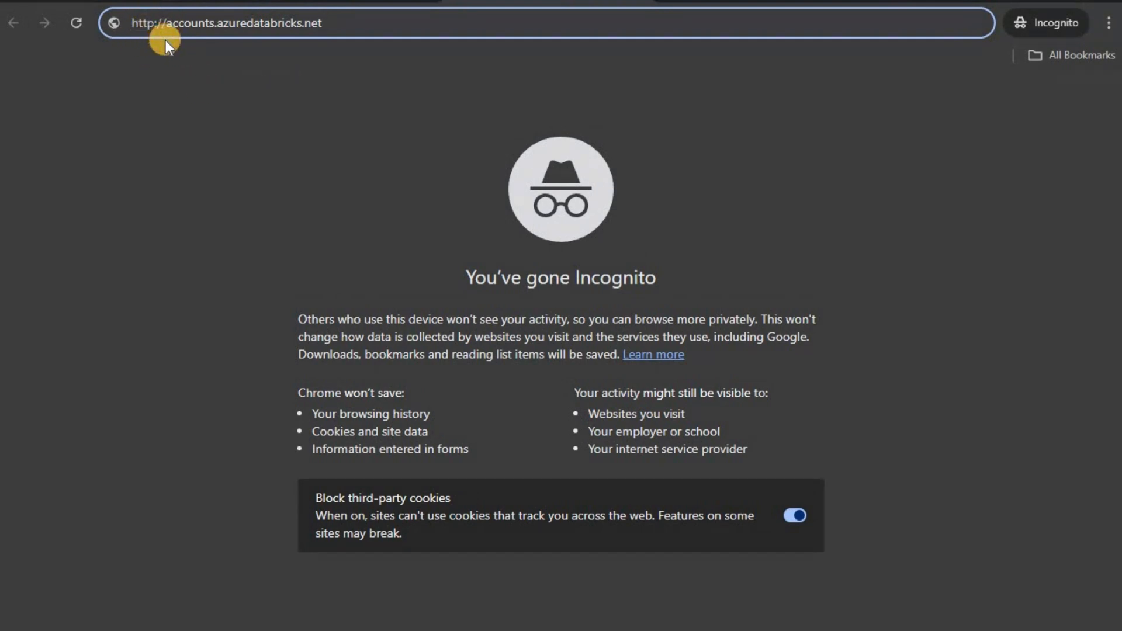
text(s)
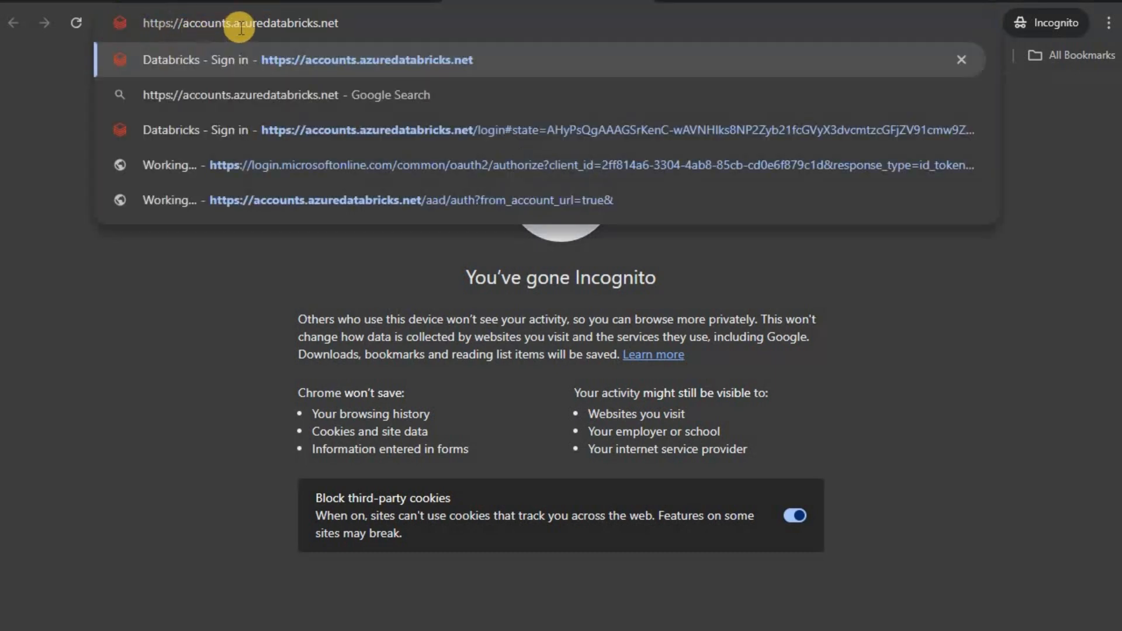
click(374, 21)
key(Return)
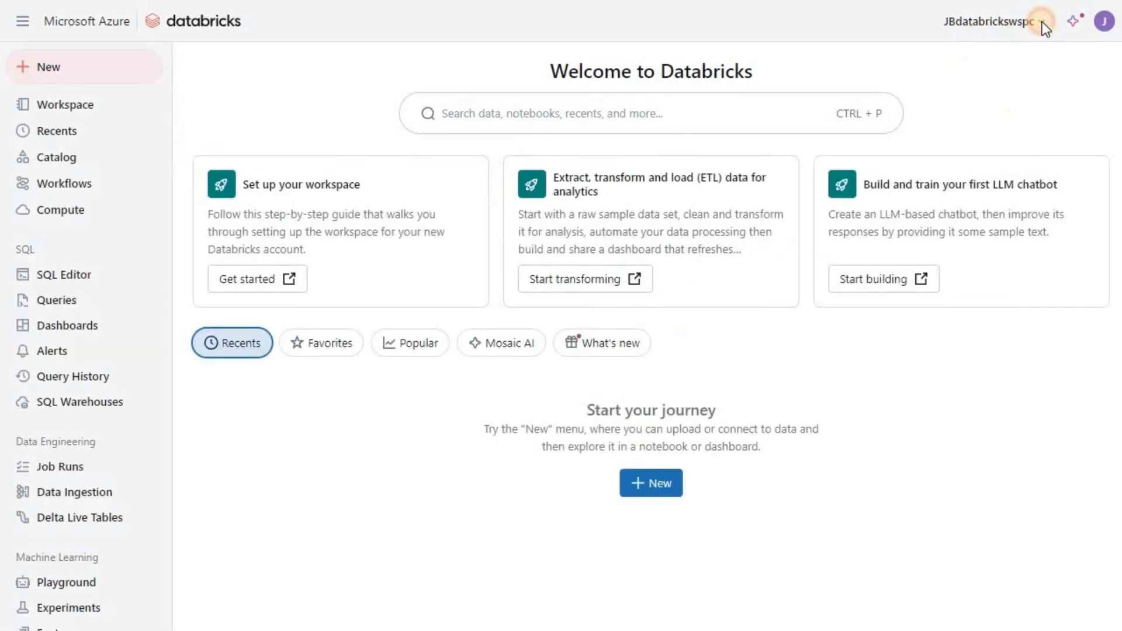
Step: Check the account management option in the JBdatabrickswspc workspace switcher and open the account console from it
click(1042, 22)
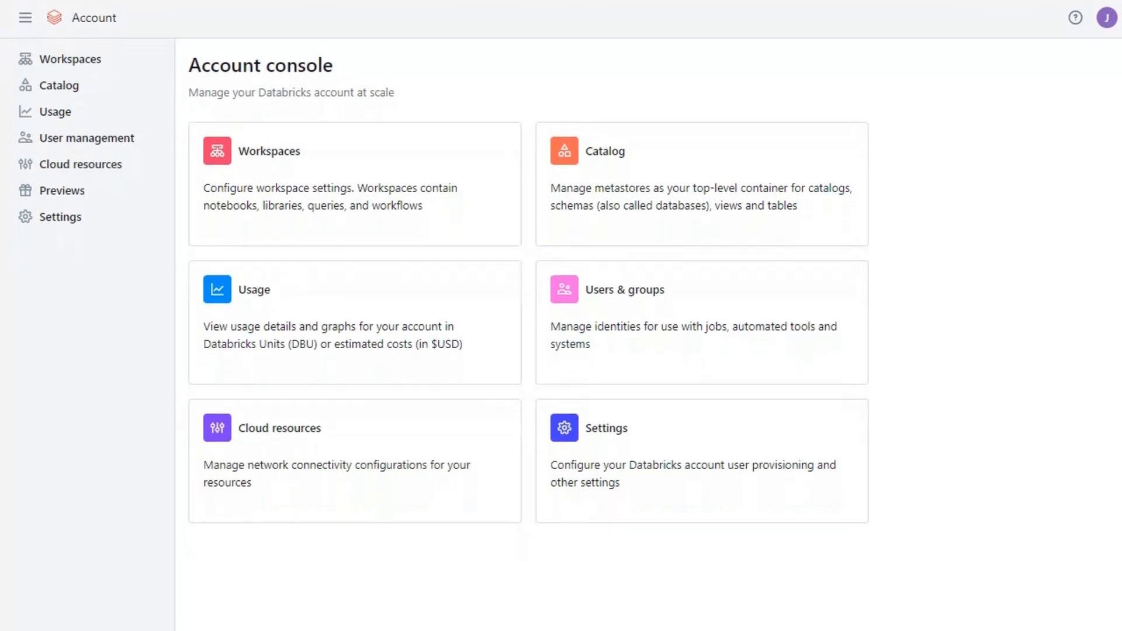
click(994, 18)
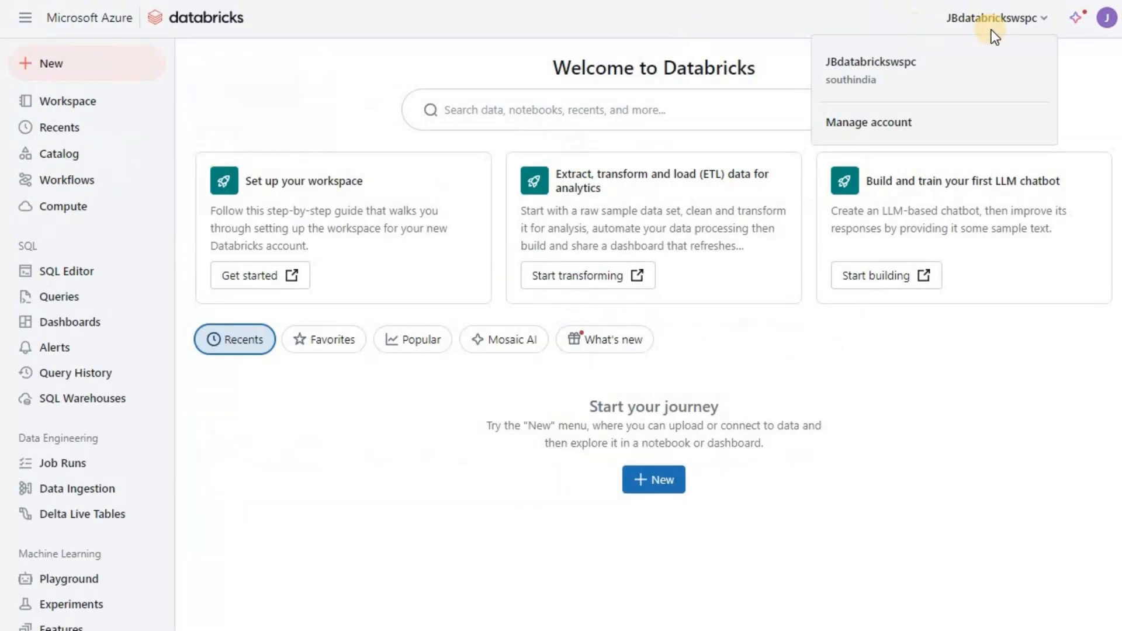
click(903, 123)
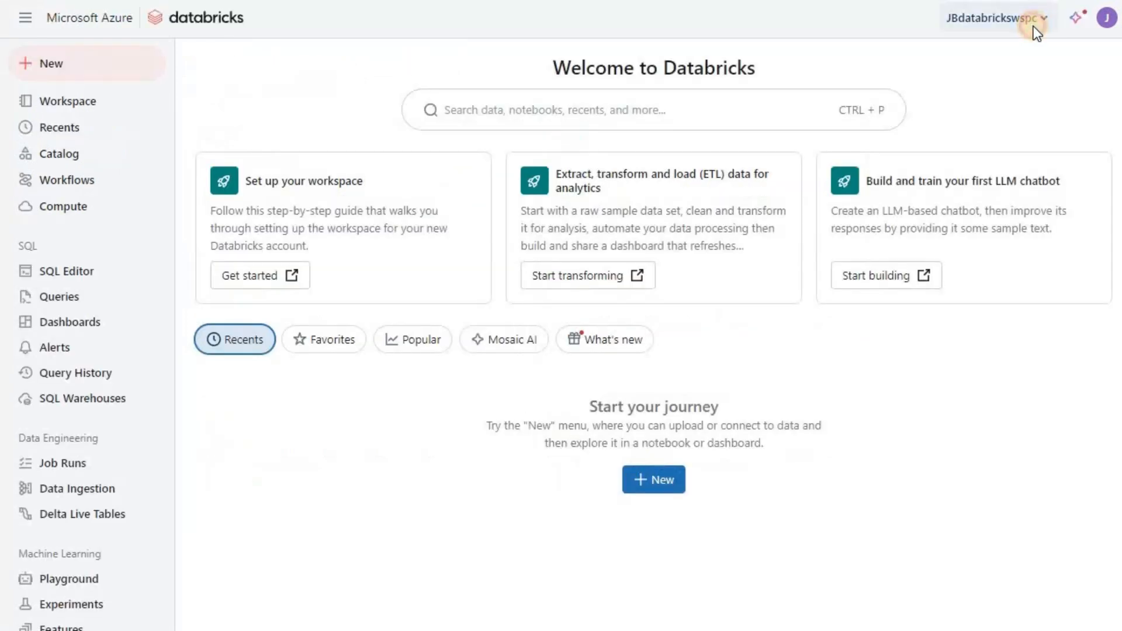
click(1030, 19)
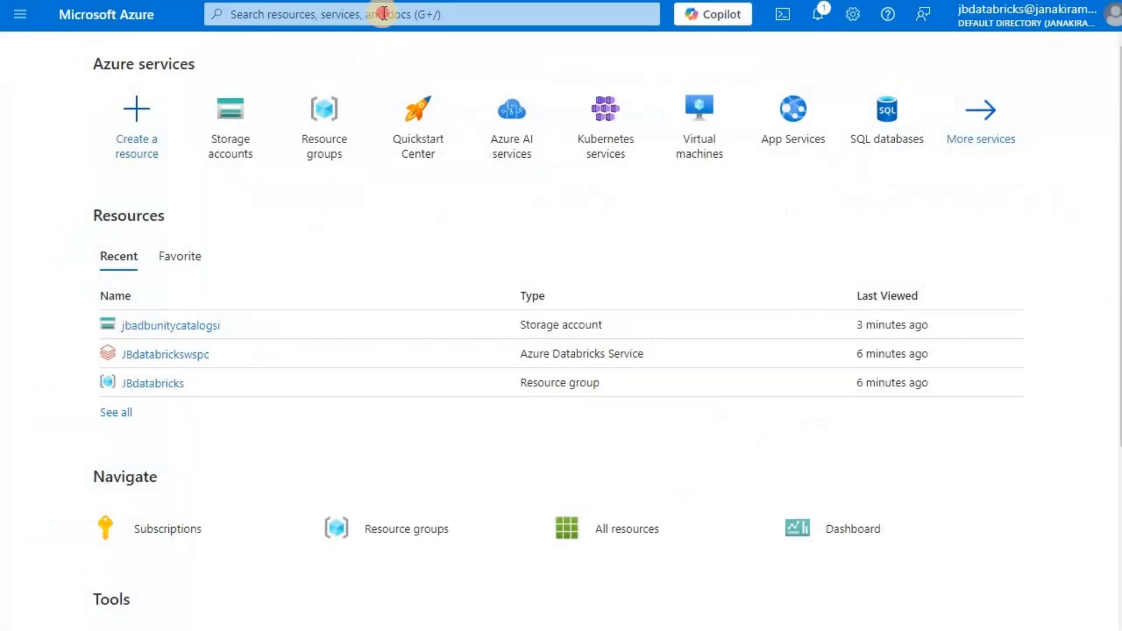
Step: Find the Access Connector for Azure Databricks service in the Azure portal and start creating a new connector
click(384, 14)
text(acee)
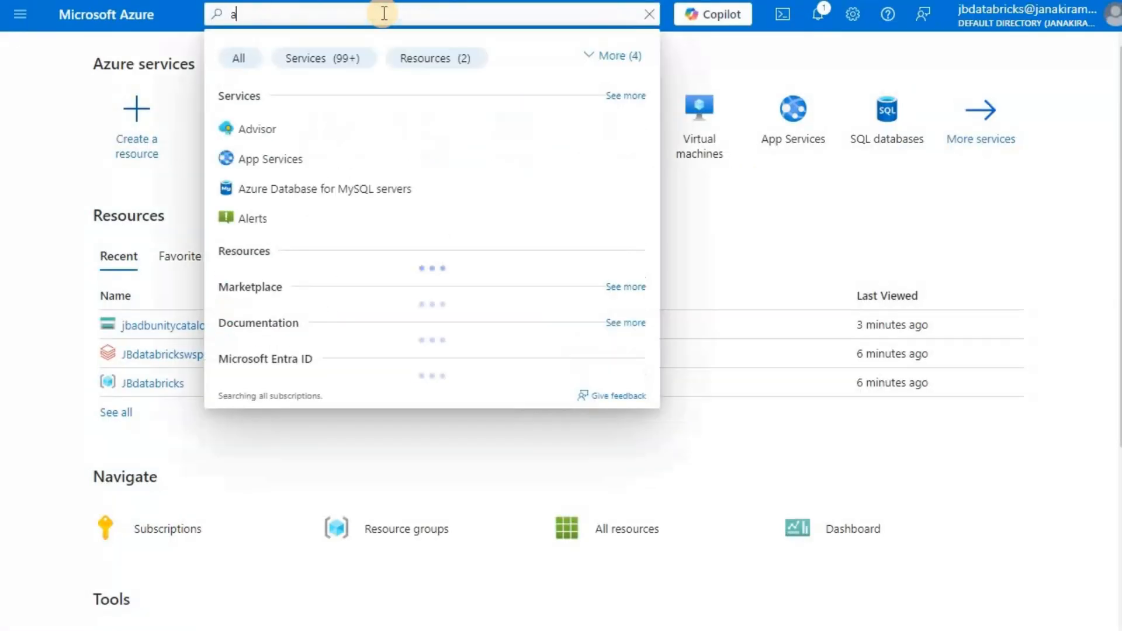
key(BackSpace)
key(BackSpace)
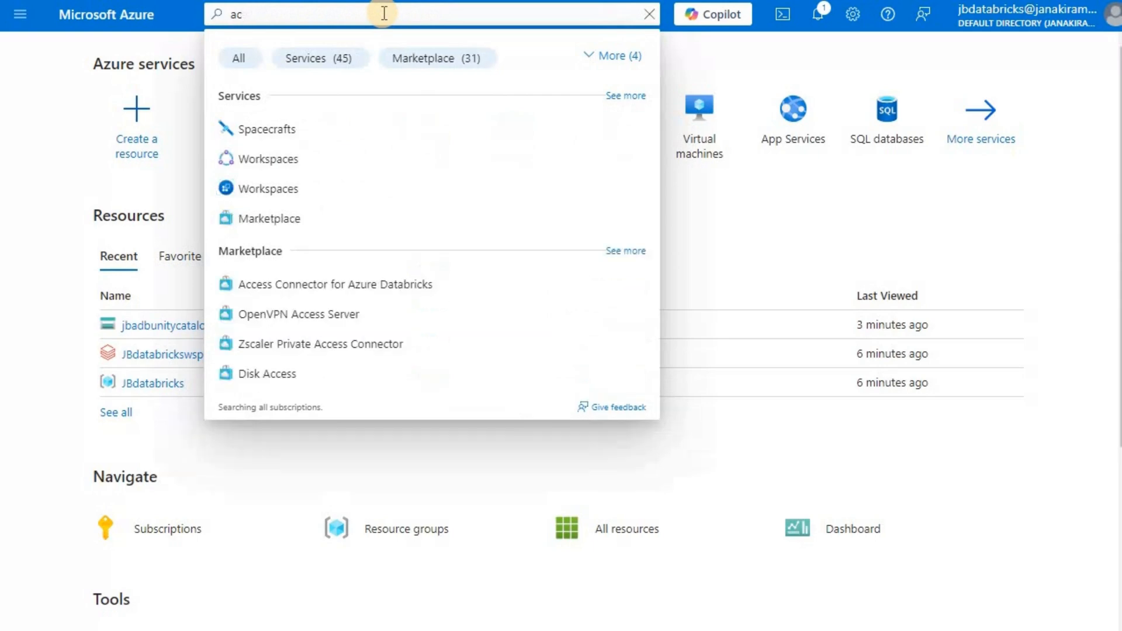
text(c)
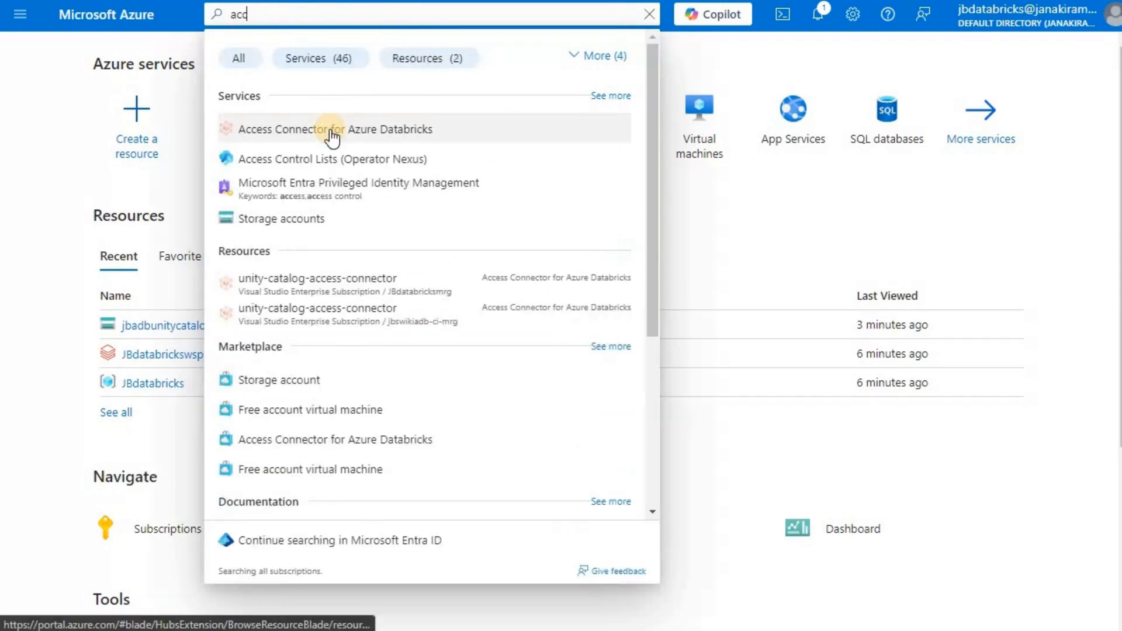
click(331, 131)
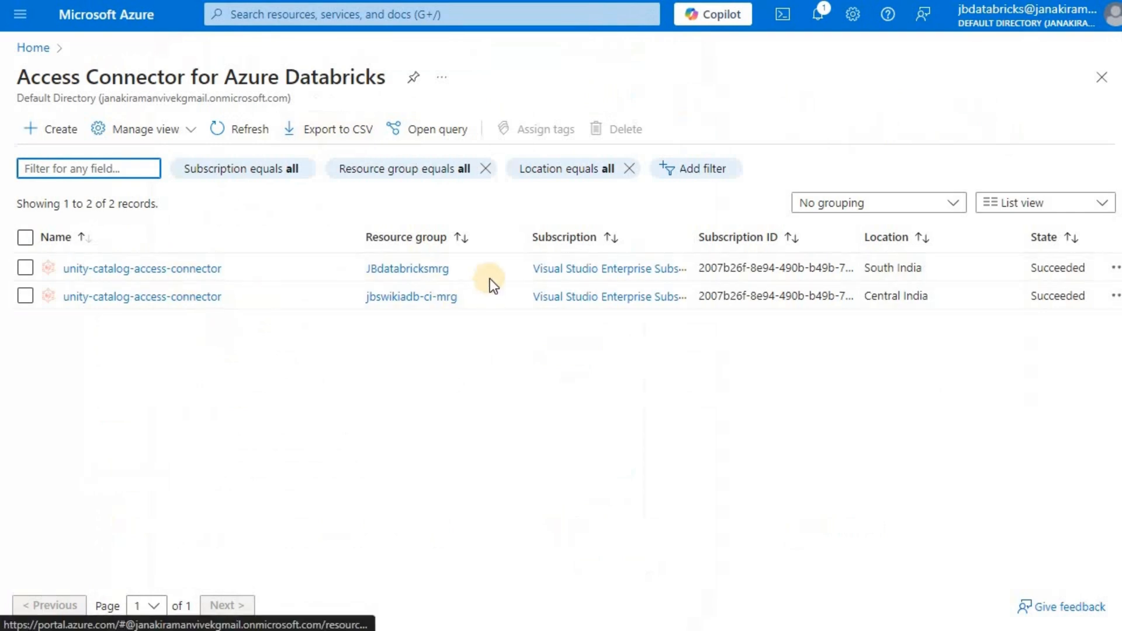
click(61, 133)
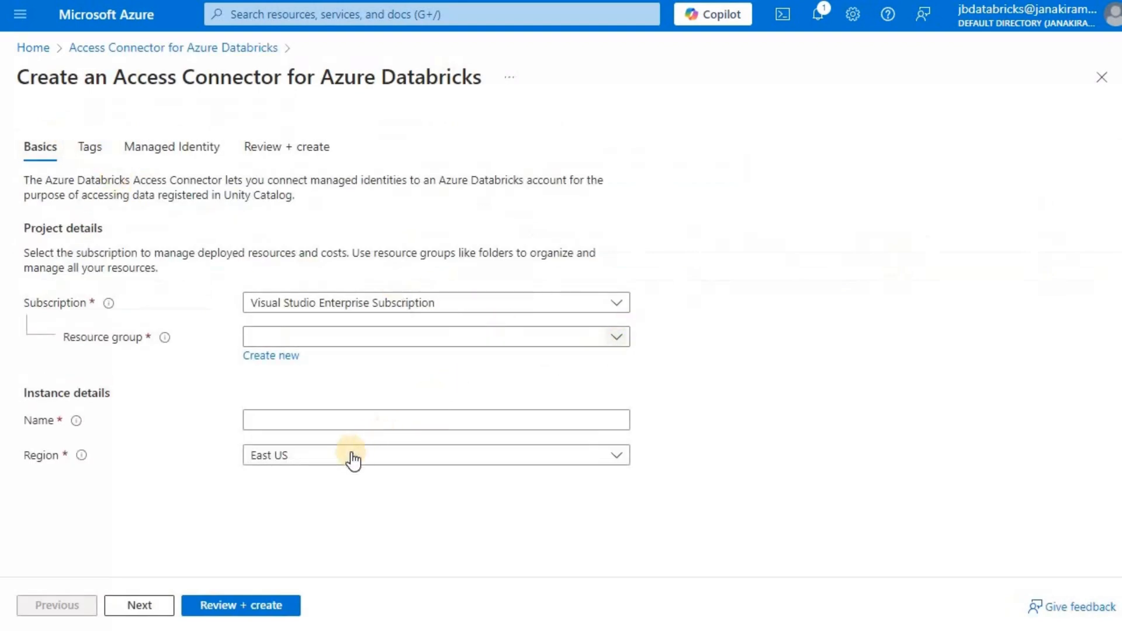
Step: Fill in the connector basics with resource group JBdatabricks, name jbadb-uc-metastore-access-connector-si, and region South India
click(295, 450)
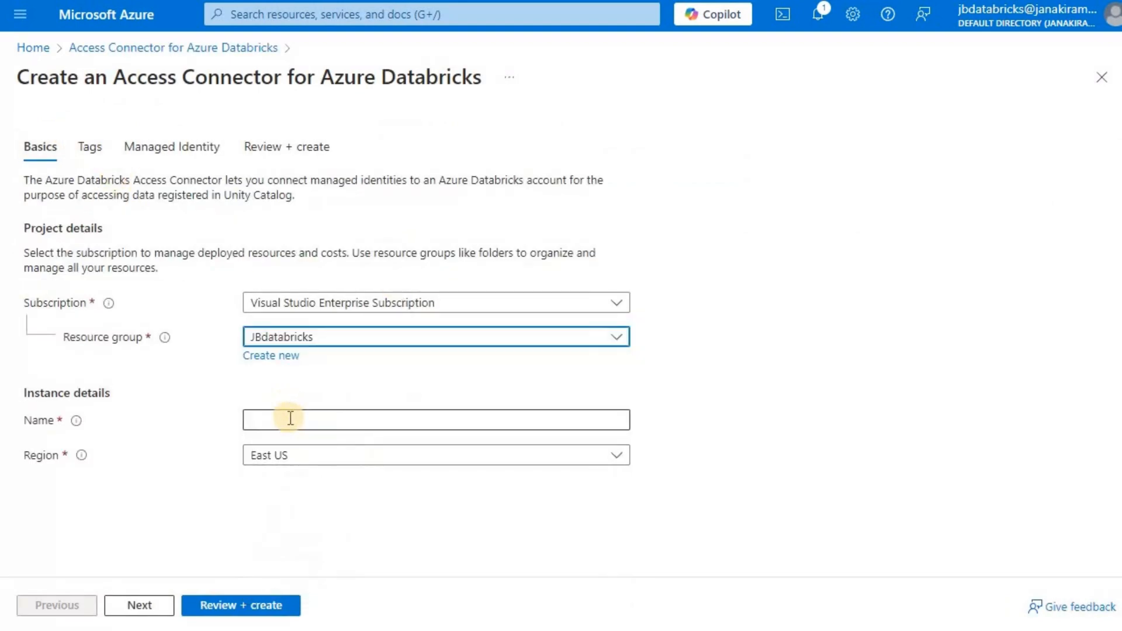
click(290, 418)
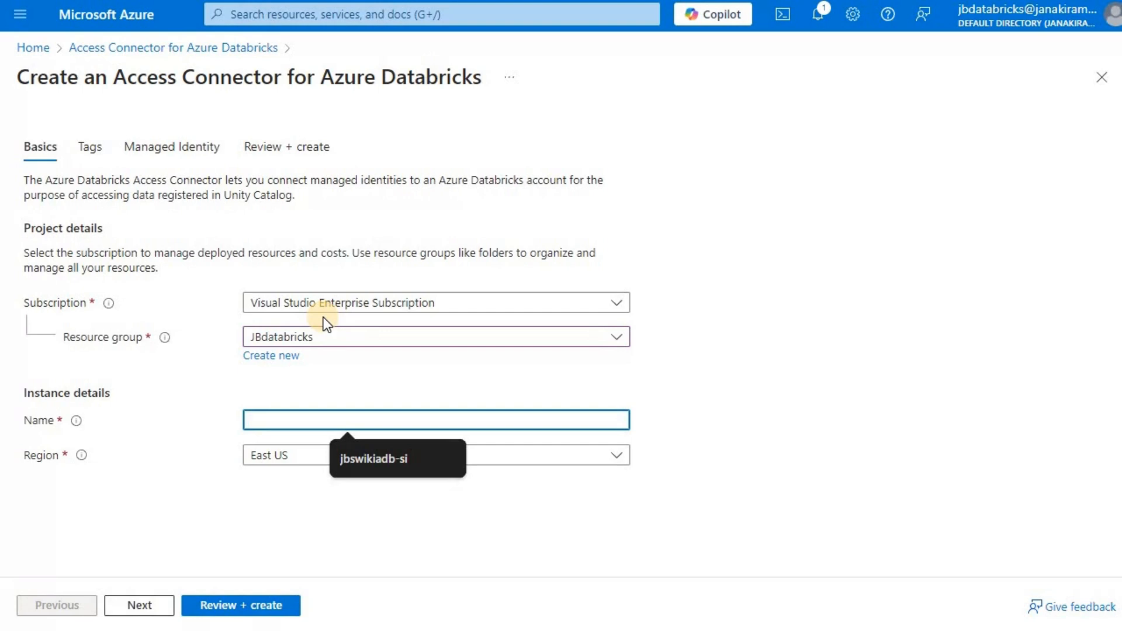
text(jbadb-uc-metstore)
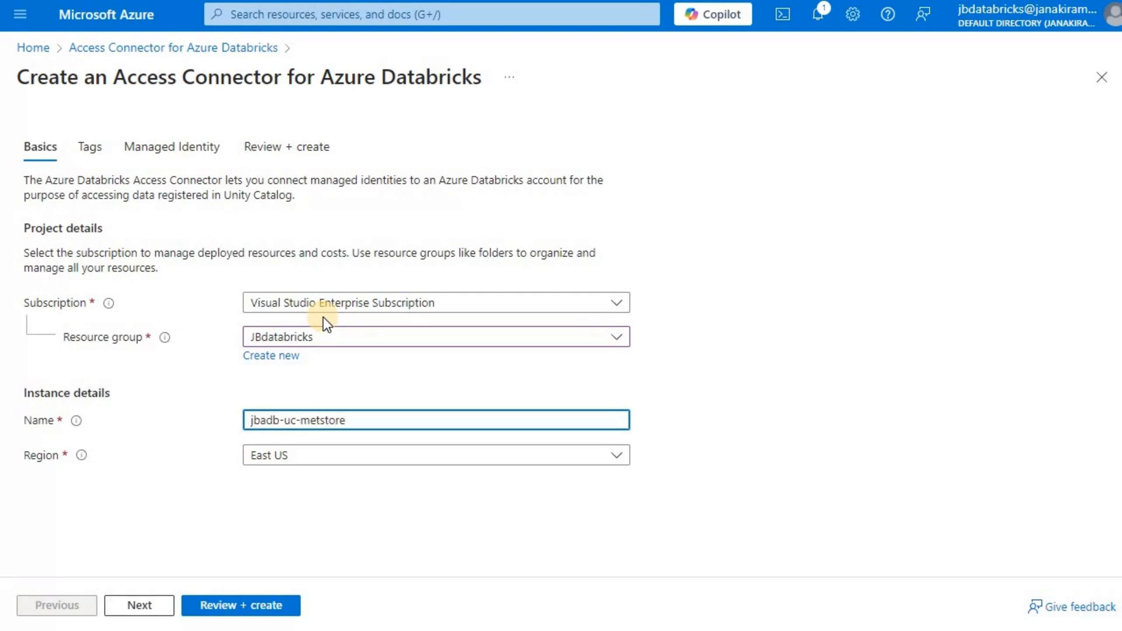
text(a)
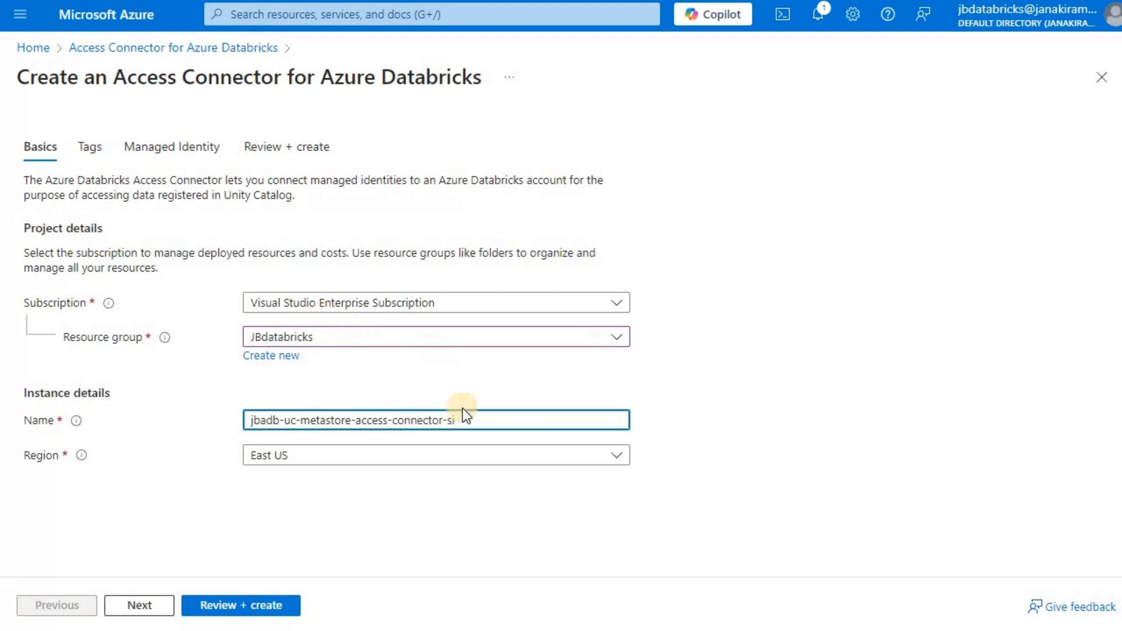
click(485, 462)
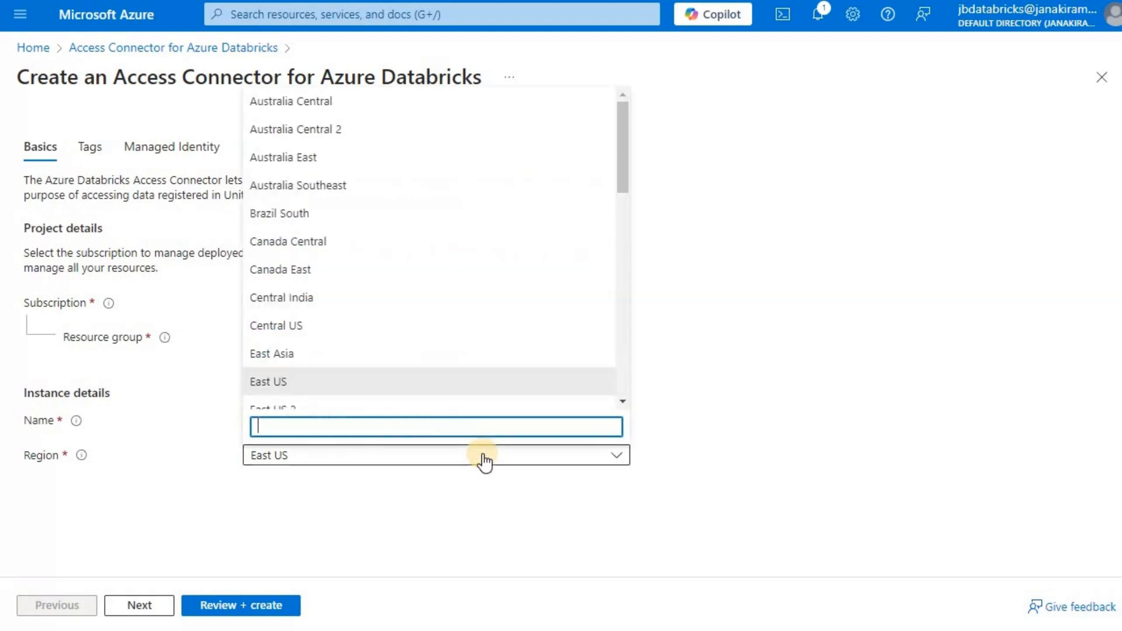
text(india)
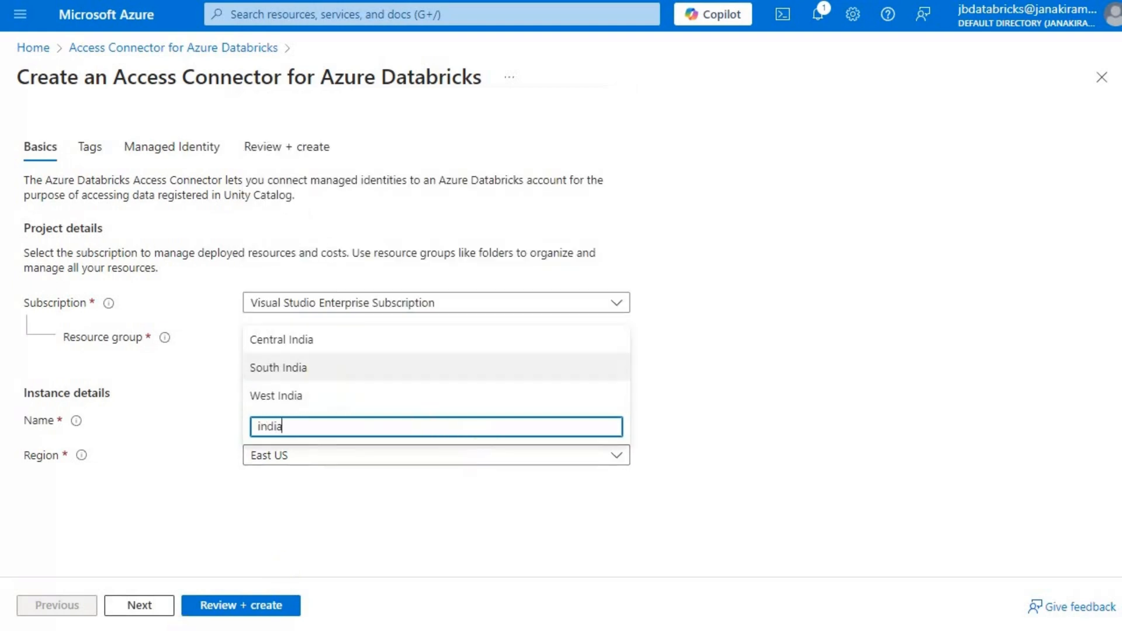
click(278, 367)
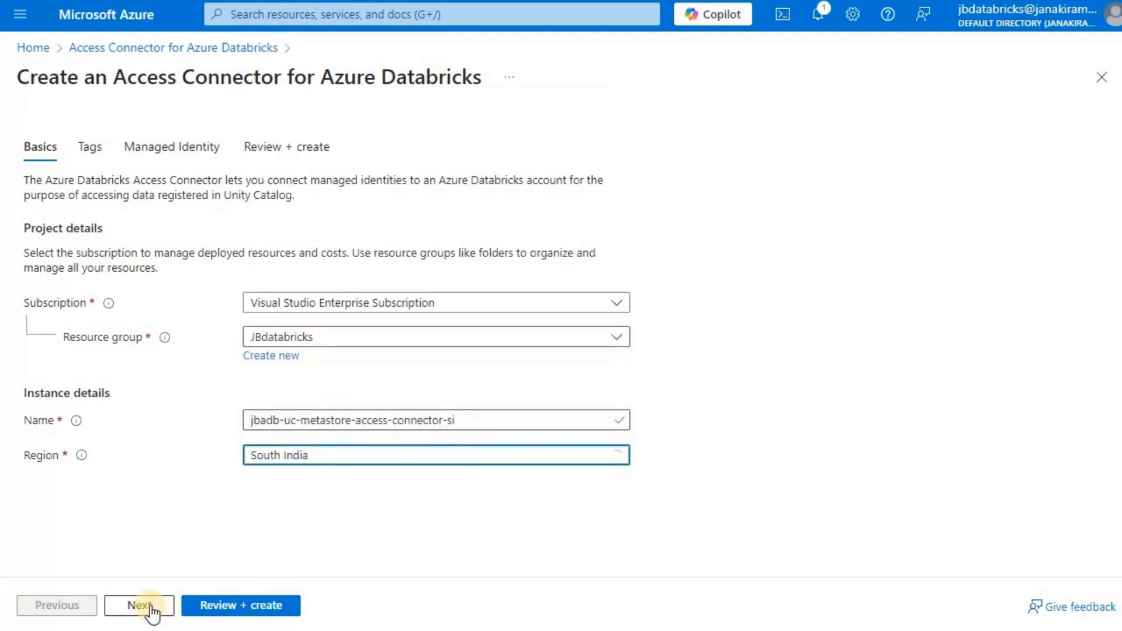
Step: Review and create the access connector without any tags, and open the deployed resource
click(146, 606)
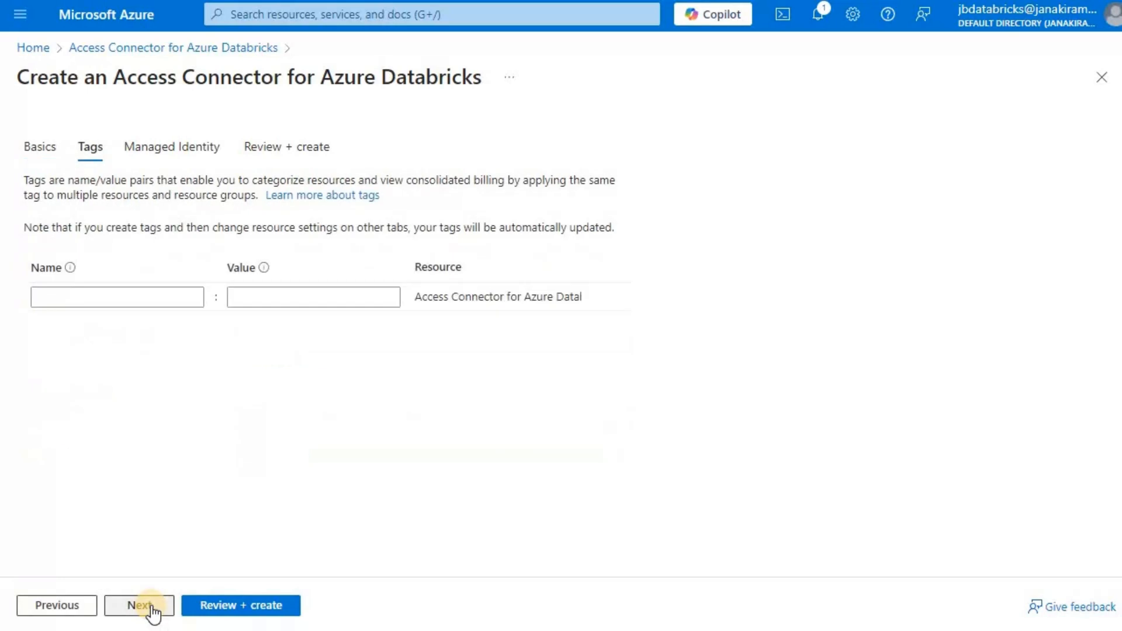
click(240, 612)
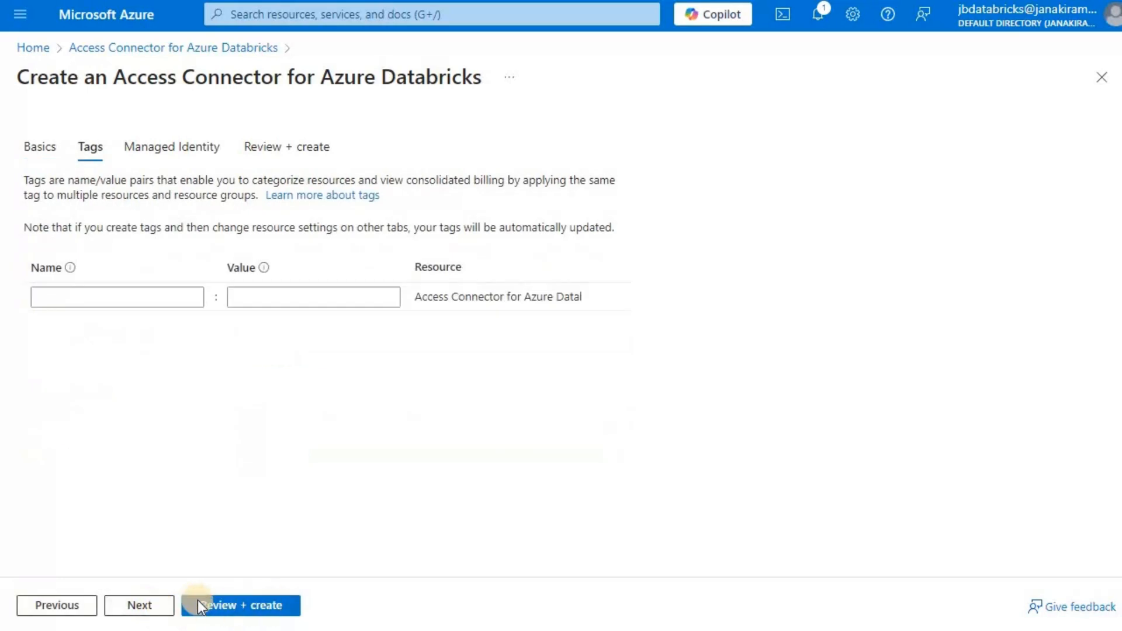
click(241, 608)
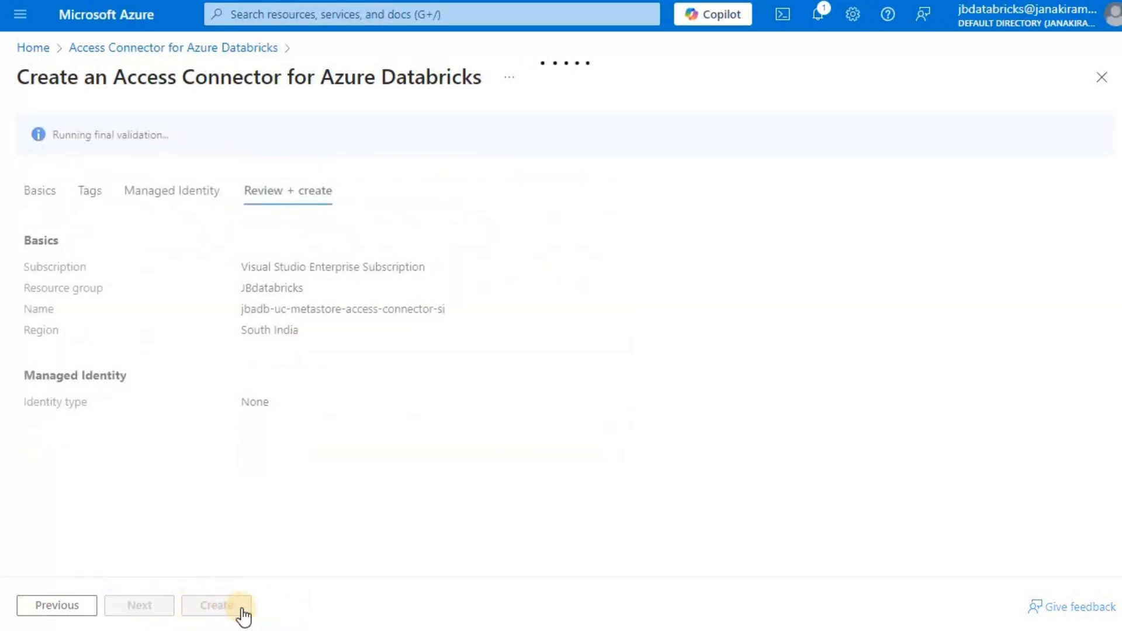
click(242, 611)
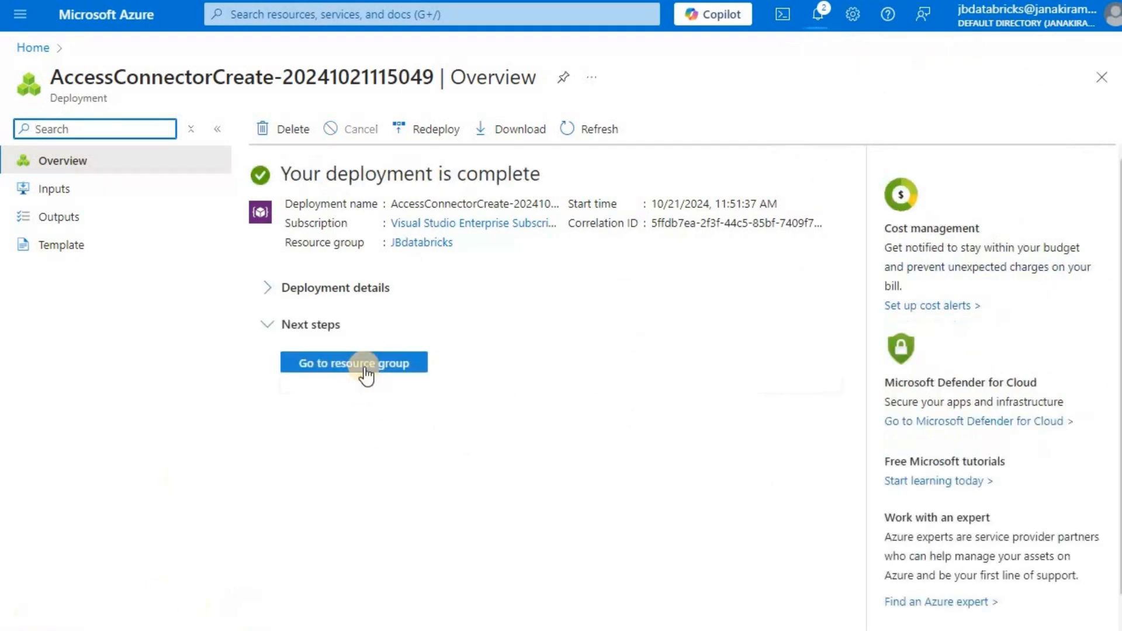
click(364, 367)
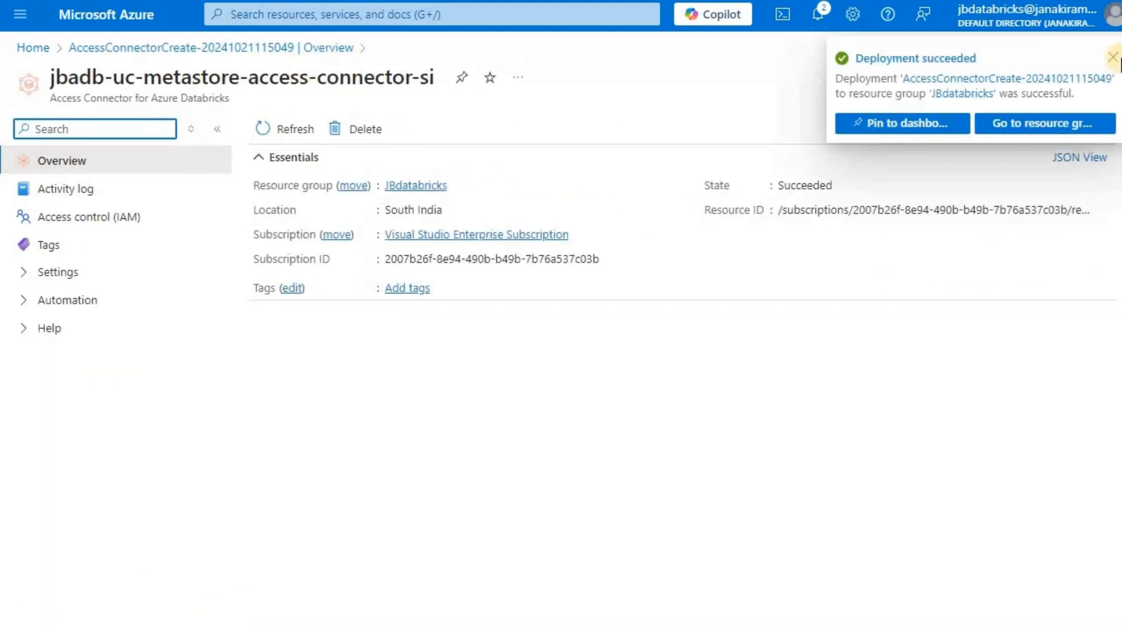
Step: Start a role assignment on the jbadbunitycatalogsi storage account in the Azure portal and choose the Storage Blob Data Contributor role
click(320, 104)
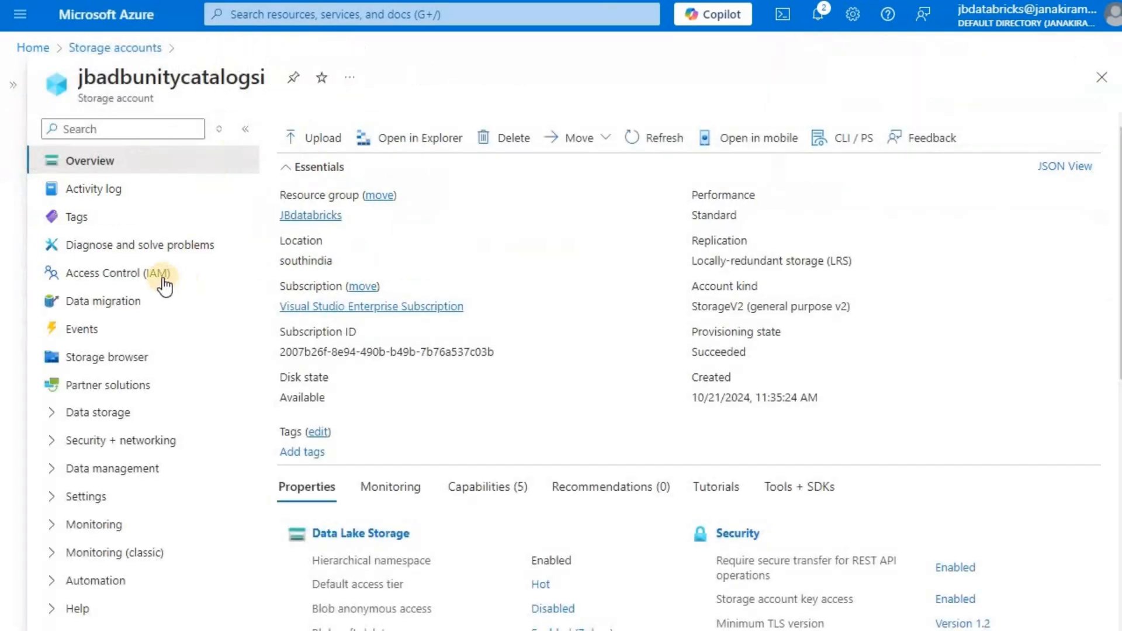
click(158, 286)
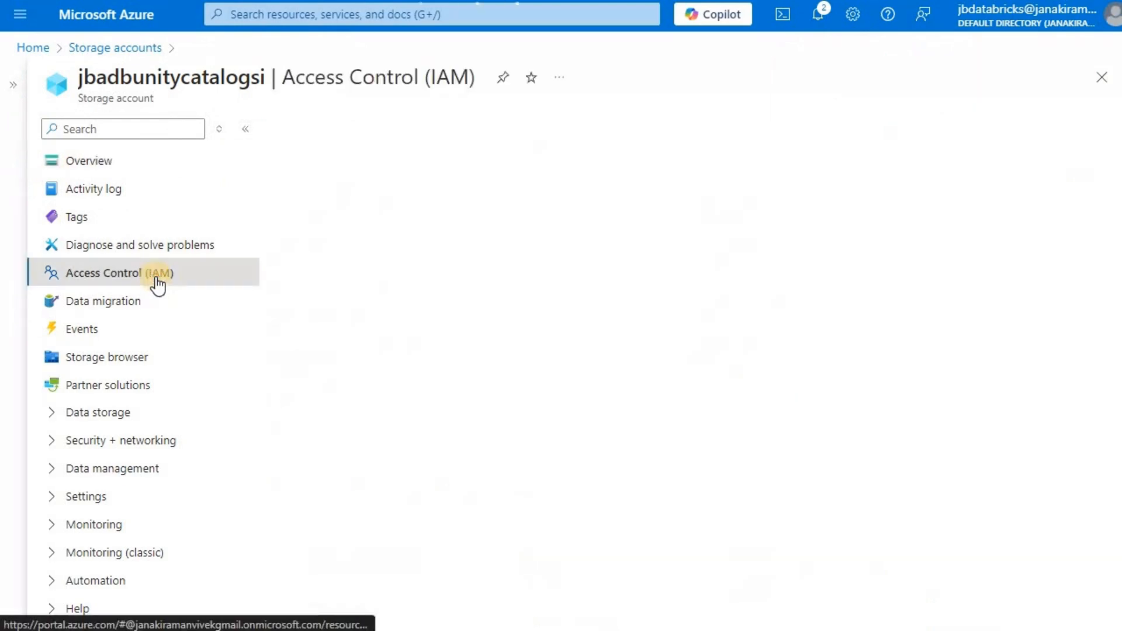
click(348, 132)
click(336, 160)
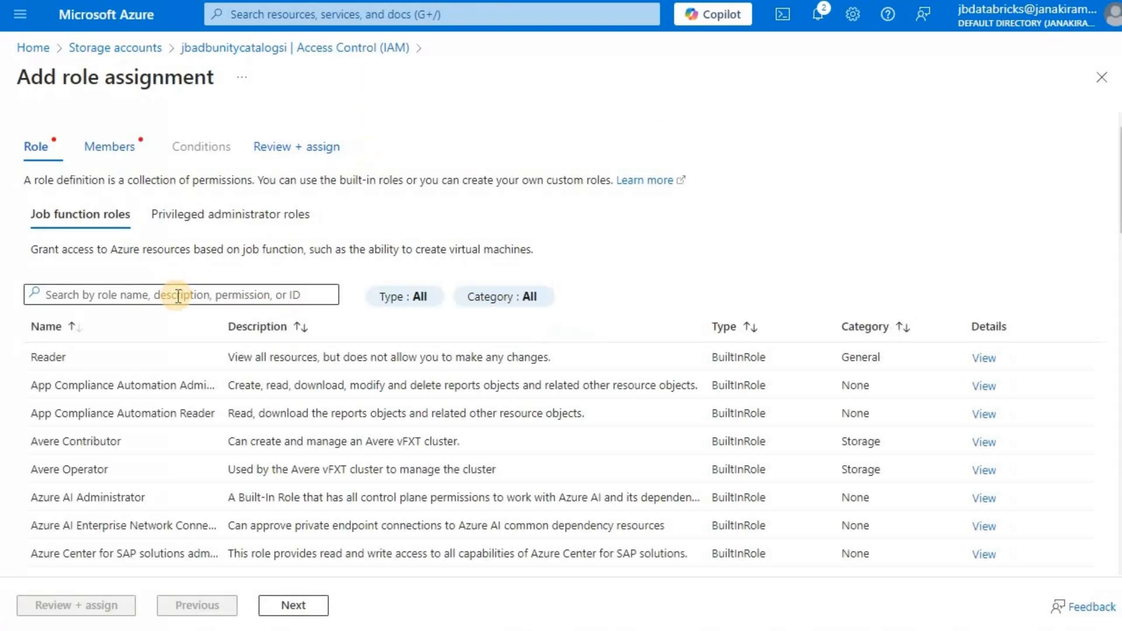
click(178, 297)
text(storage blob data)
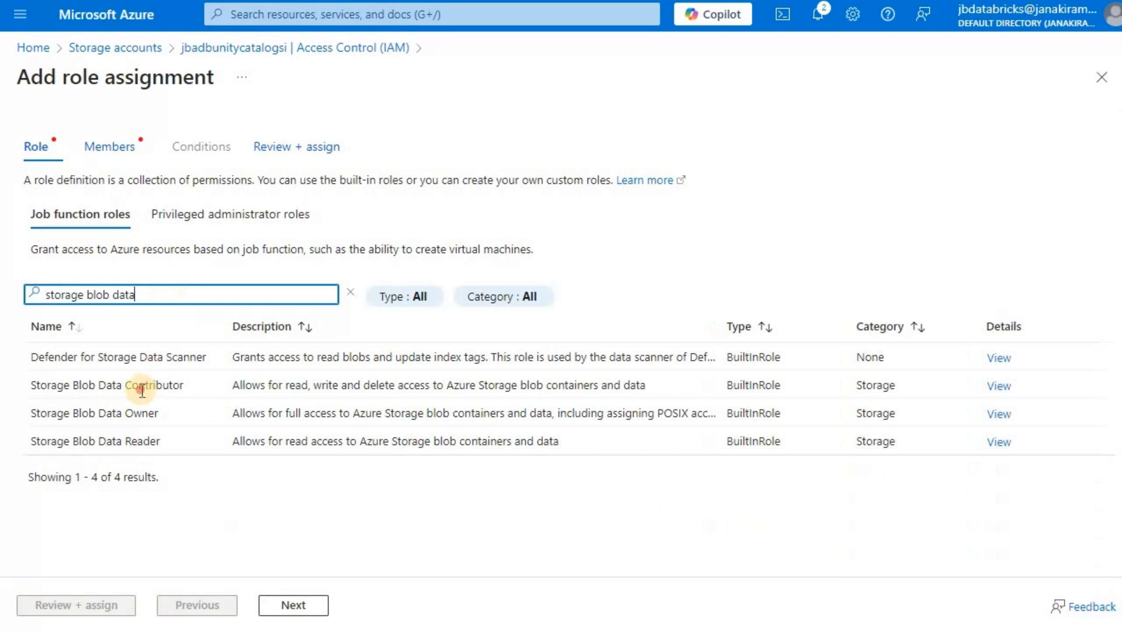
click(171, 395)
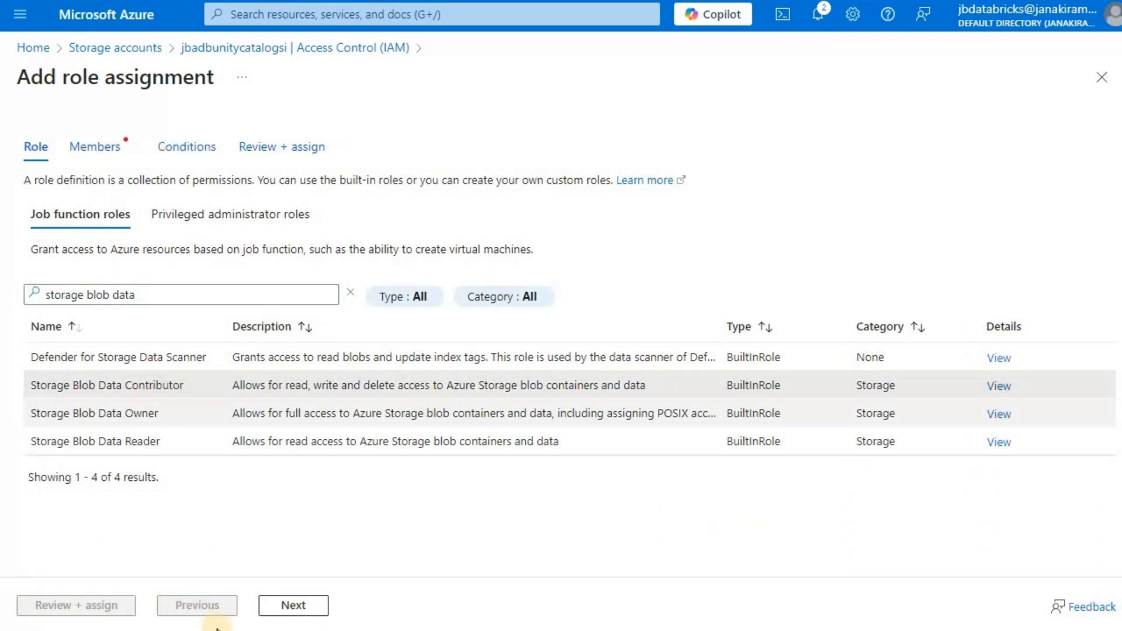
click(304, 609)
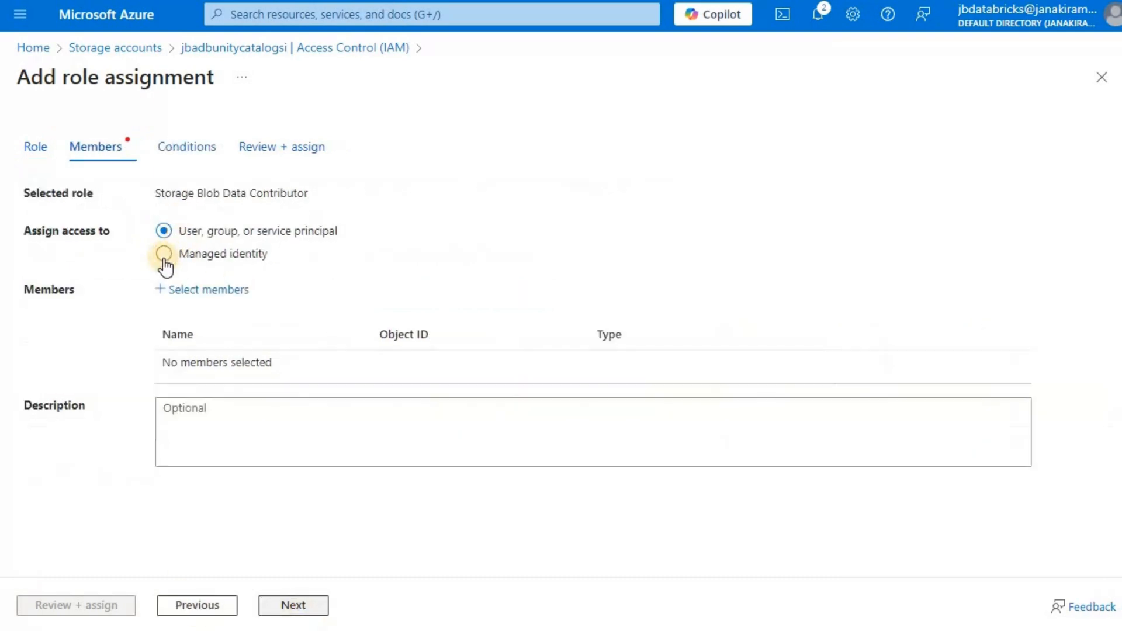
Step: Assign the role to the managed identity of access connector jbadb-uc-metastore-access-connector-si, without adding a condition
click(202, 297)
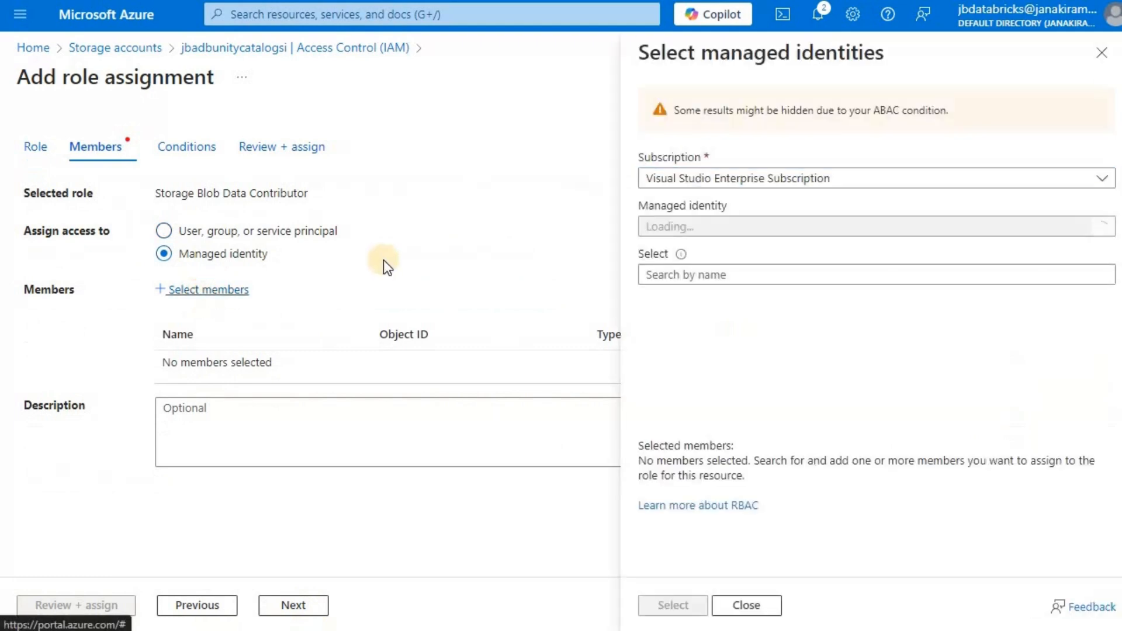
click(919, 228)
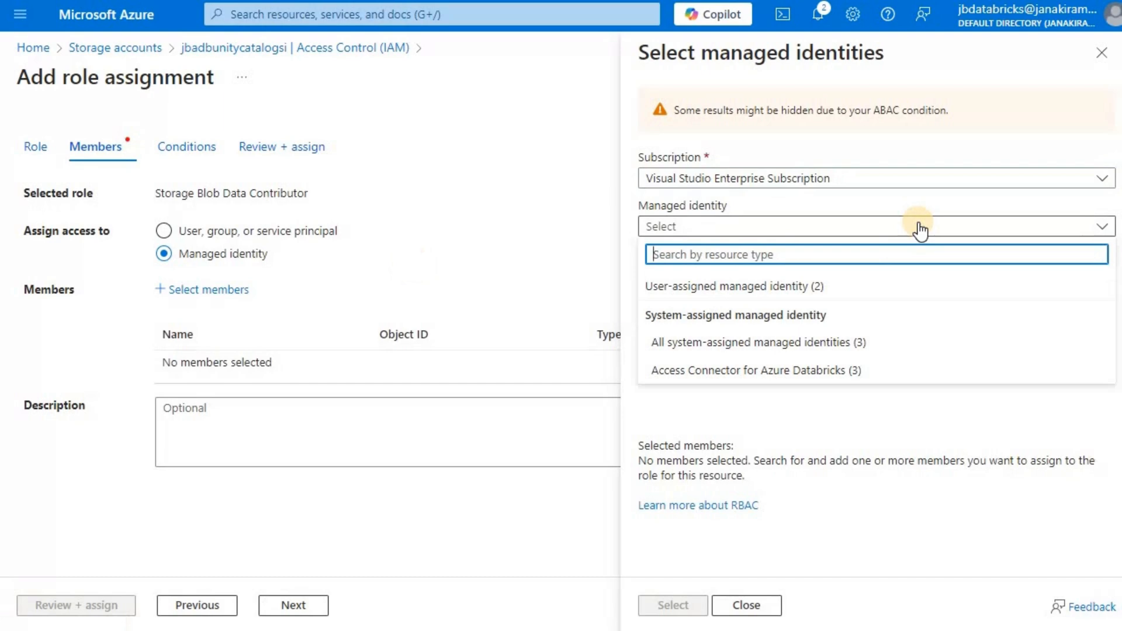
click(826, 374)
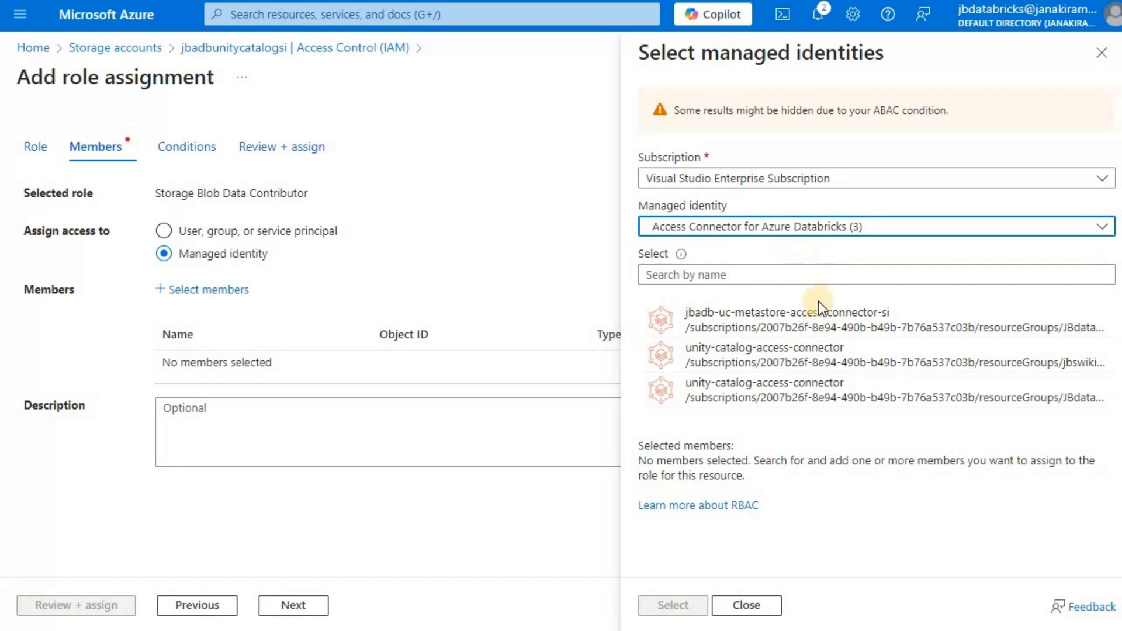
click(820, 329)
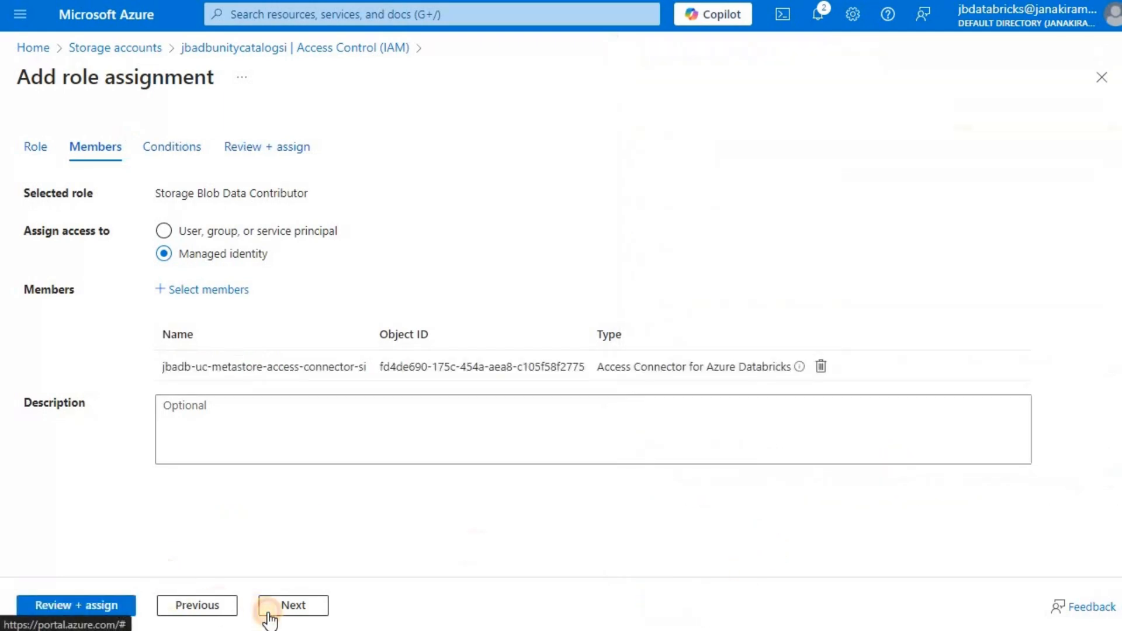
click(293, 614)
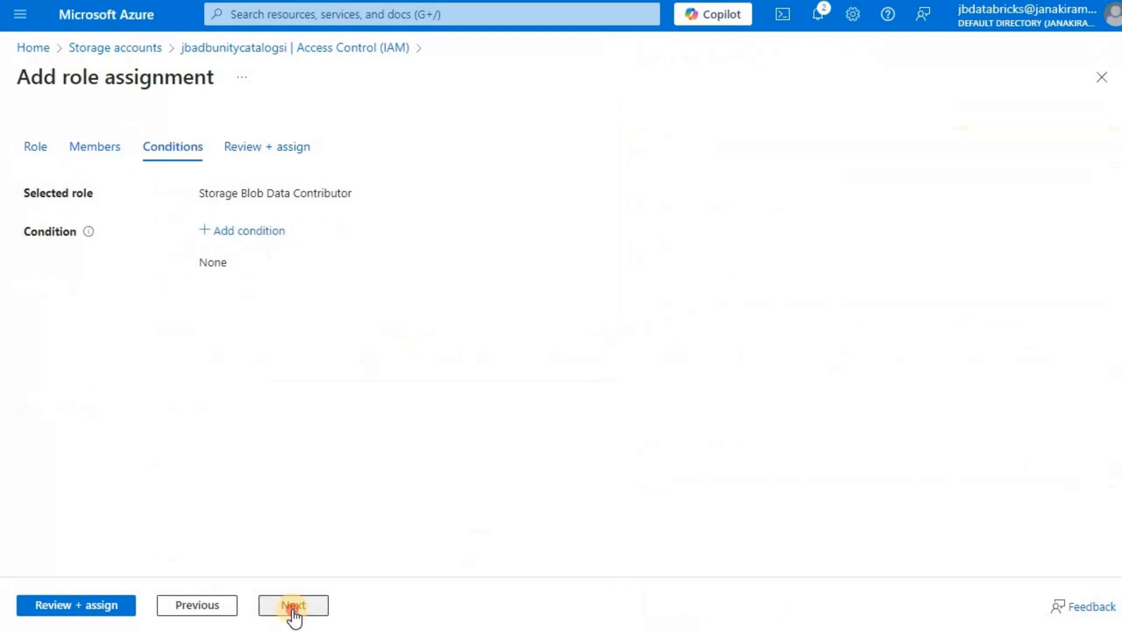
click(292, 606)
click(52, 605)
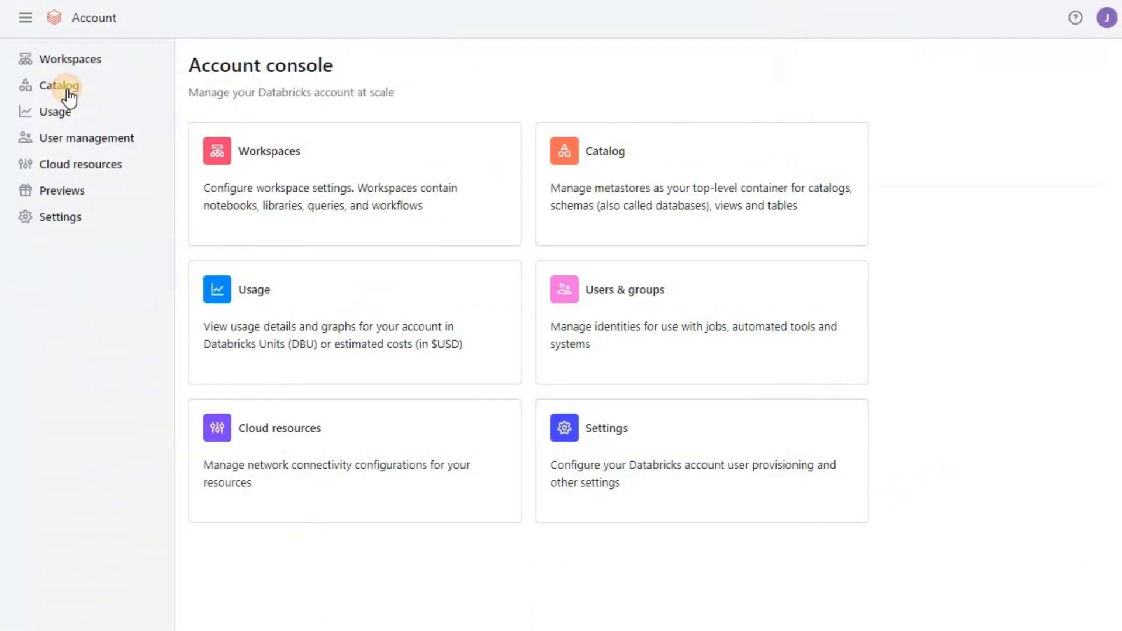
Step: Reach the account console's metastore catalog through the JBdatabrickswspc workspace switcher and start creating a metastore
click(643, 146)
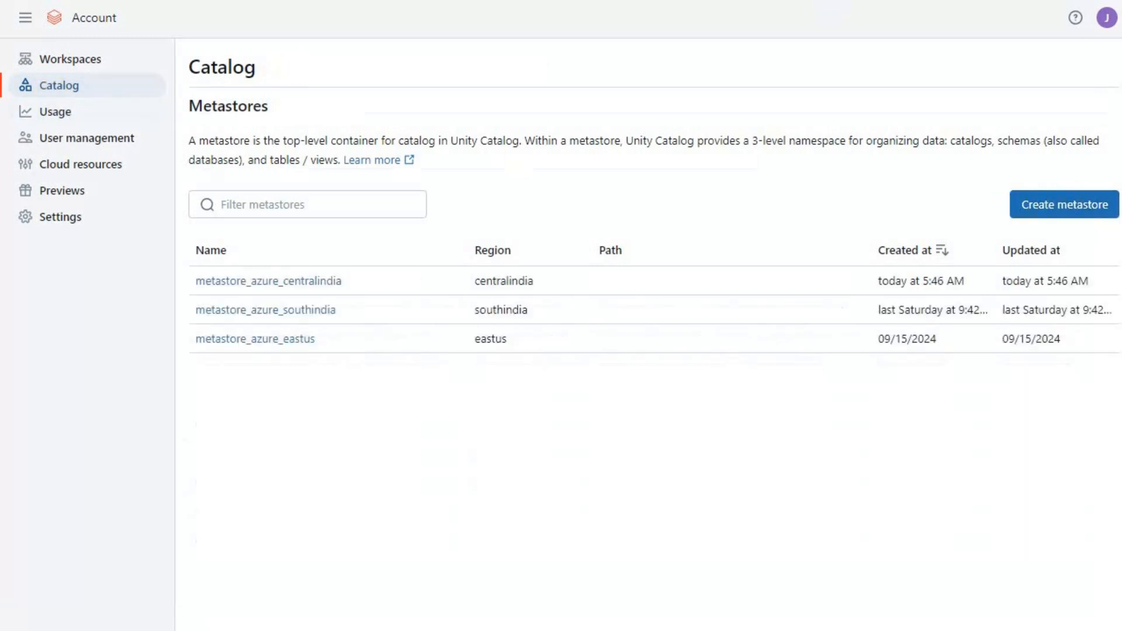
click(993, 23)
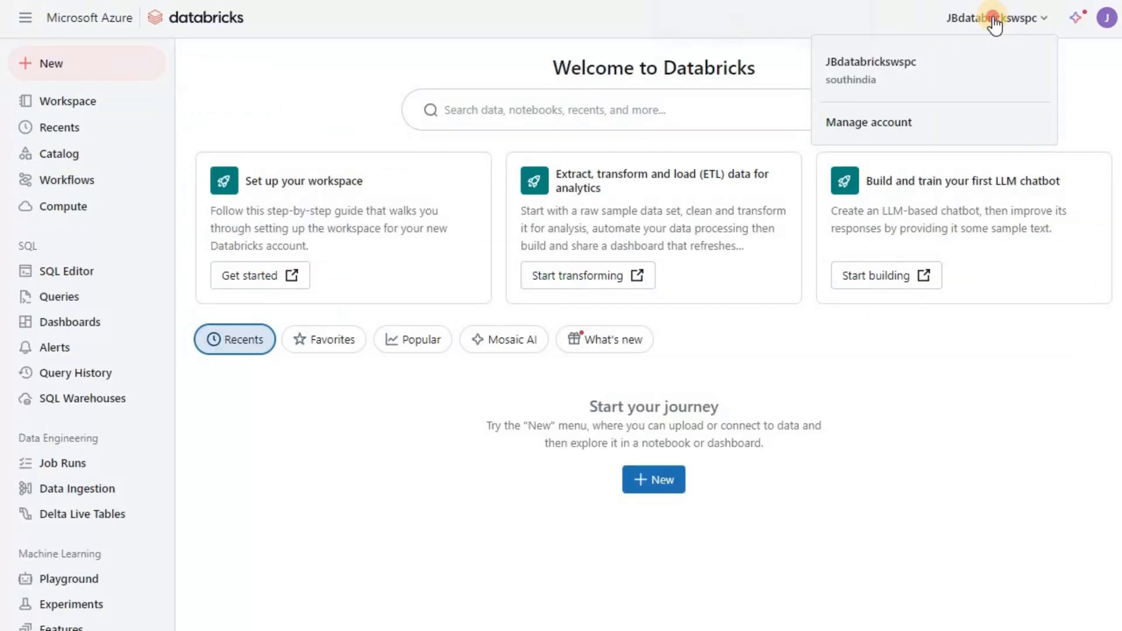
click(1037, 25)
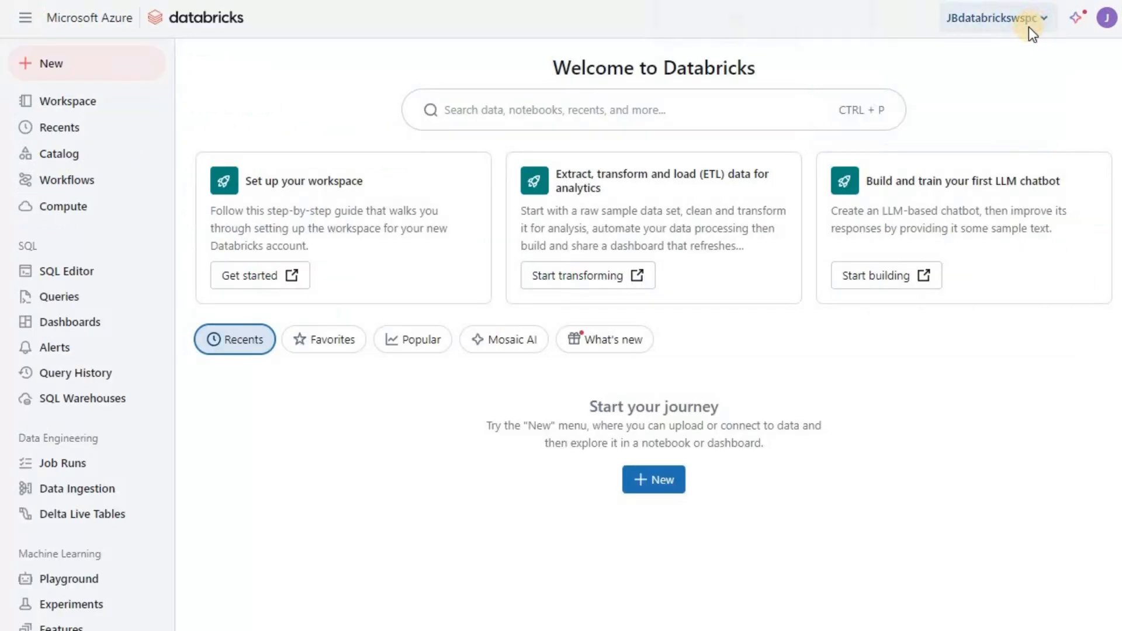
click(1029, 24)
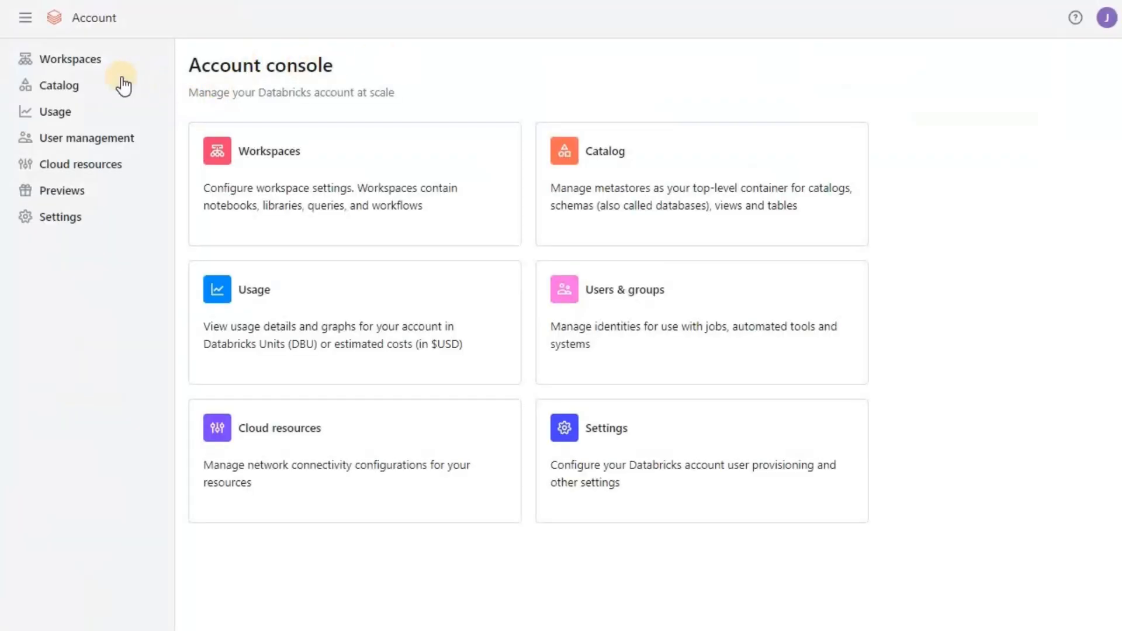
click(77, 88)
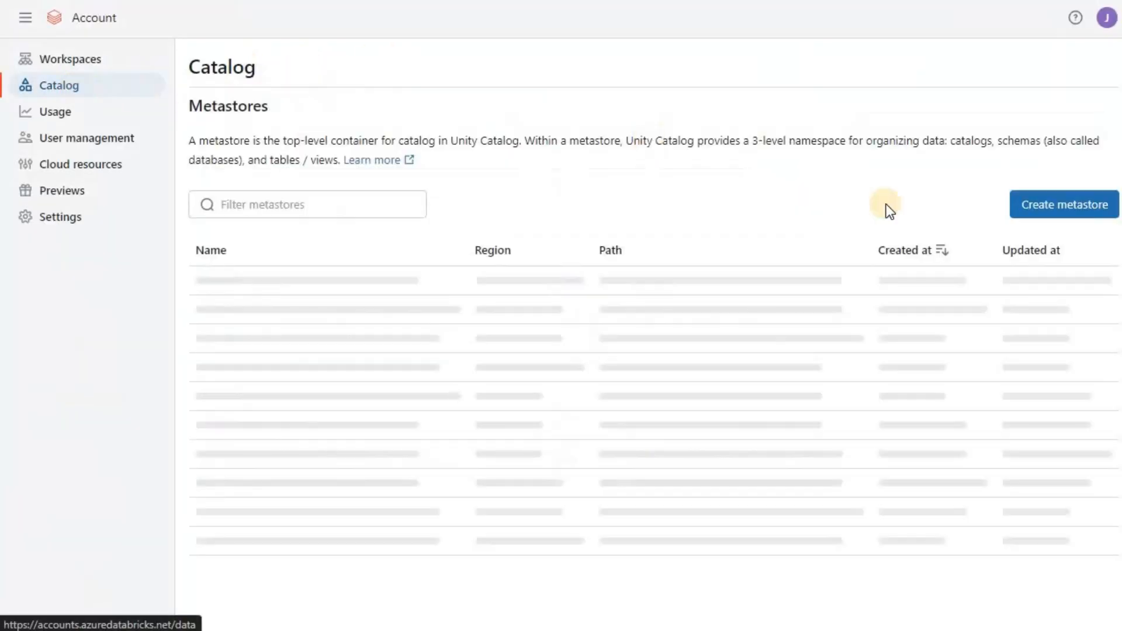
click(1060, 207)
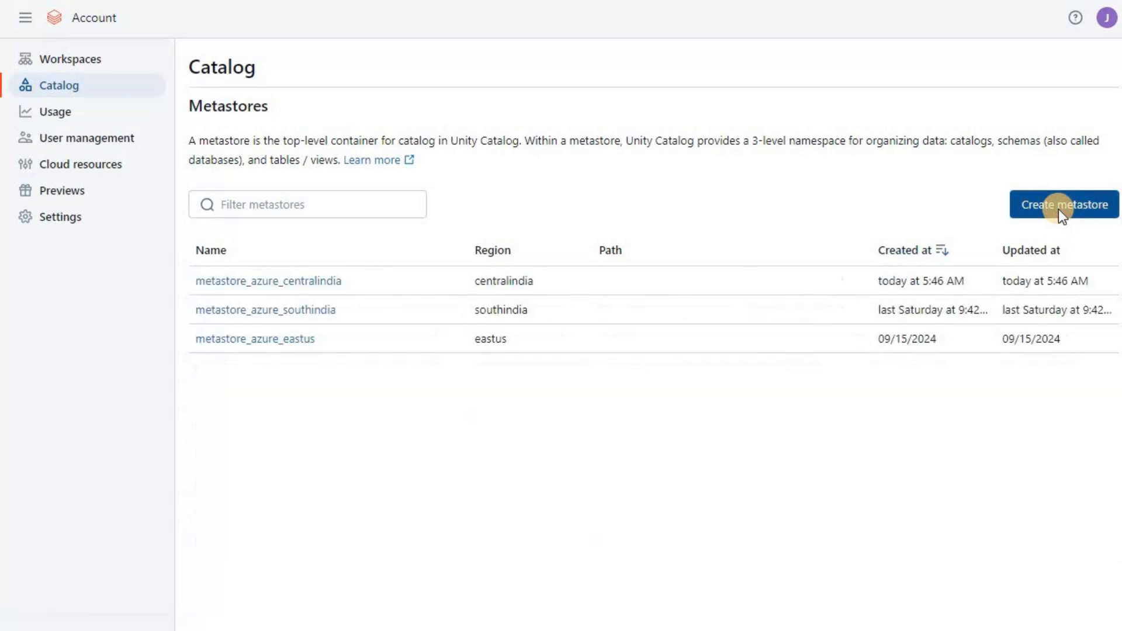
Step: Name the new metastore jbadb-si-metastore
click(439, 219)
click(436, 219)
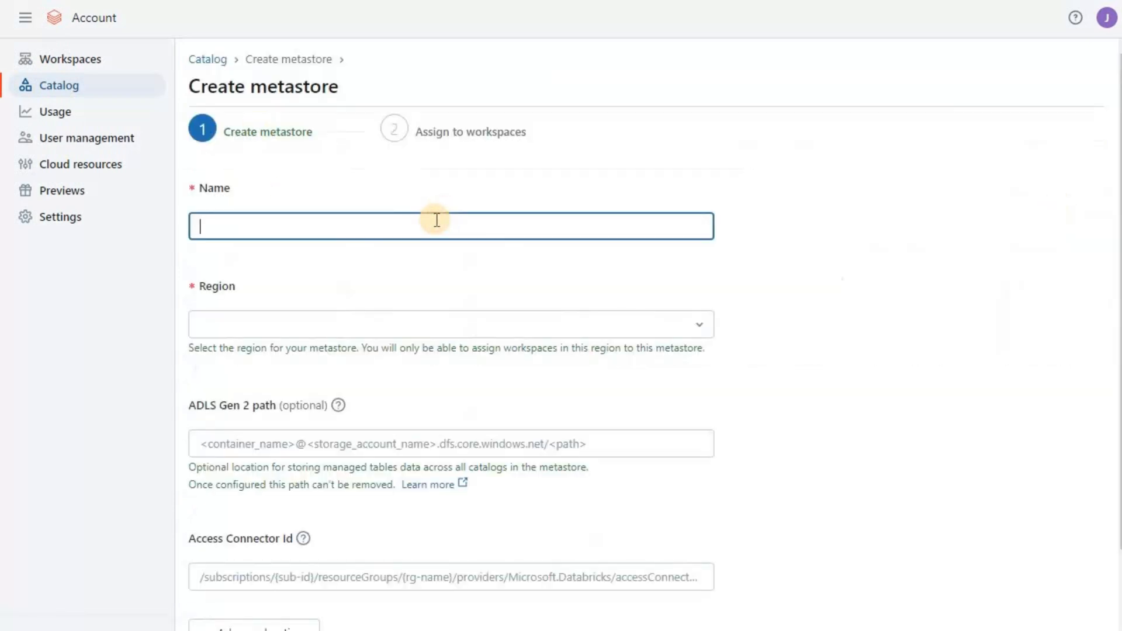
text(jbadb-si-metastore)
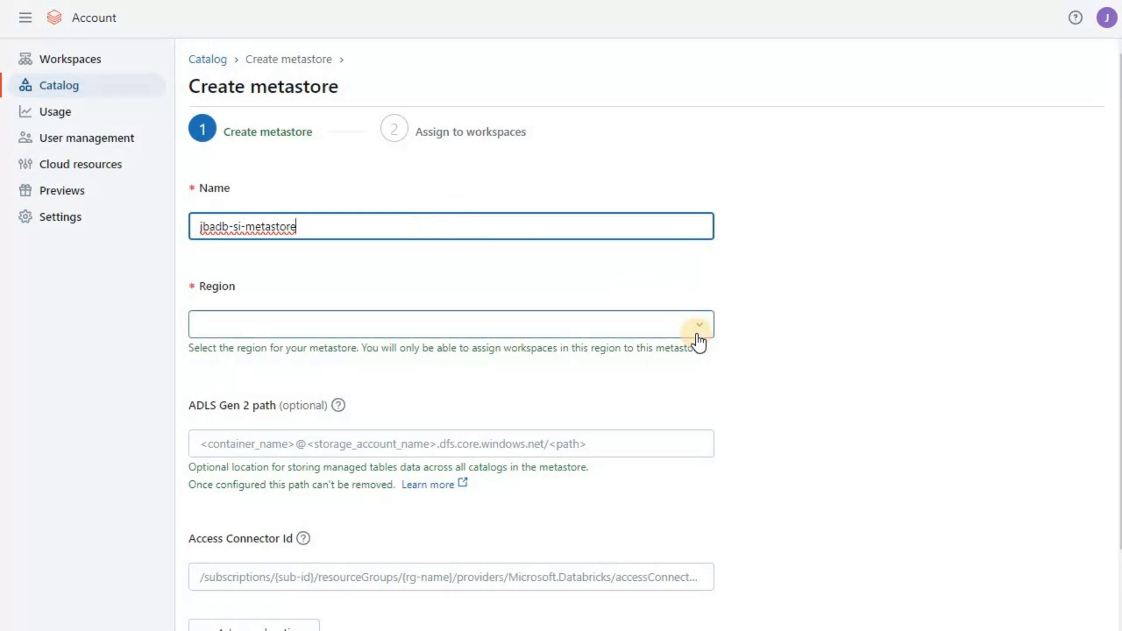
Step: Set the metastore's region to southindia
click(699, 342)
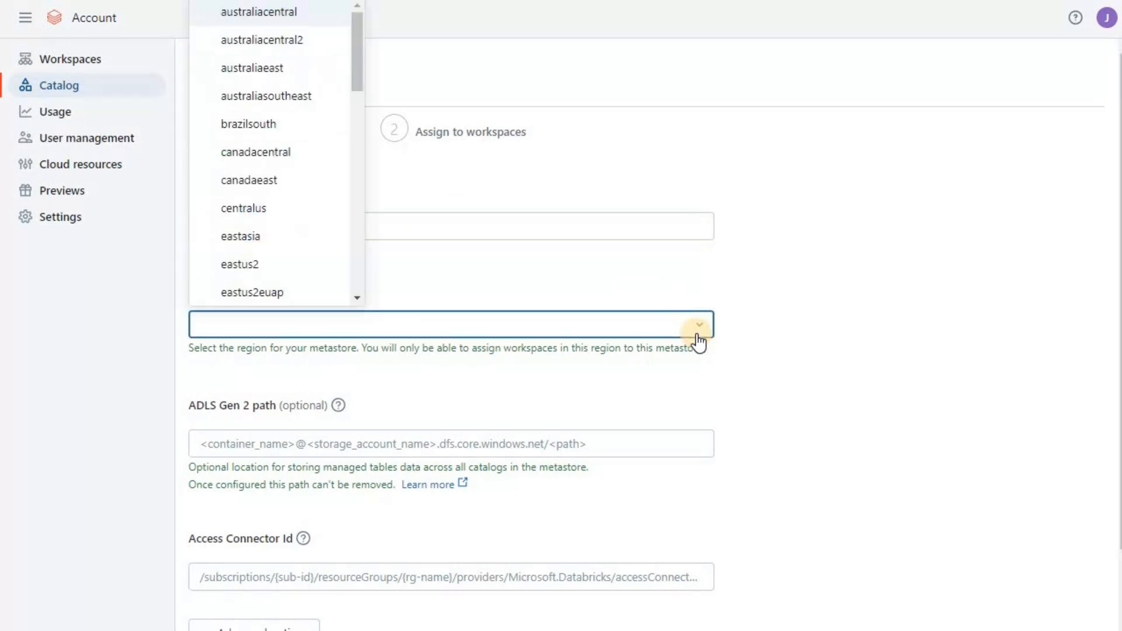
key(s)
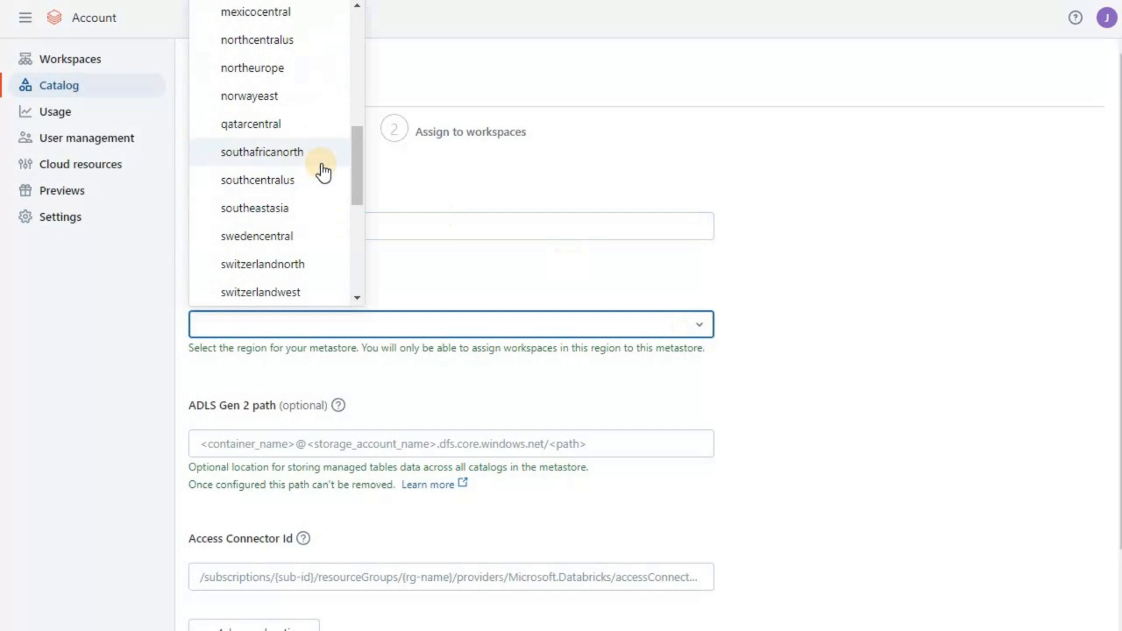
scroll(323, 173, up, 3)
scroll(323, 172, up, 5)
scroll(323, 172, down, 8)
click(274, 330)
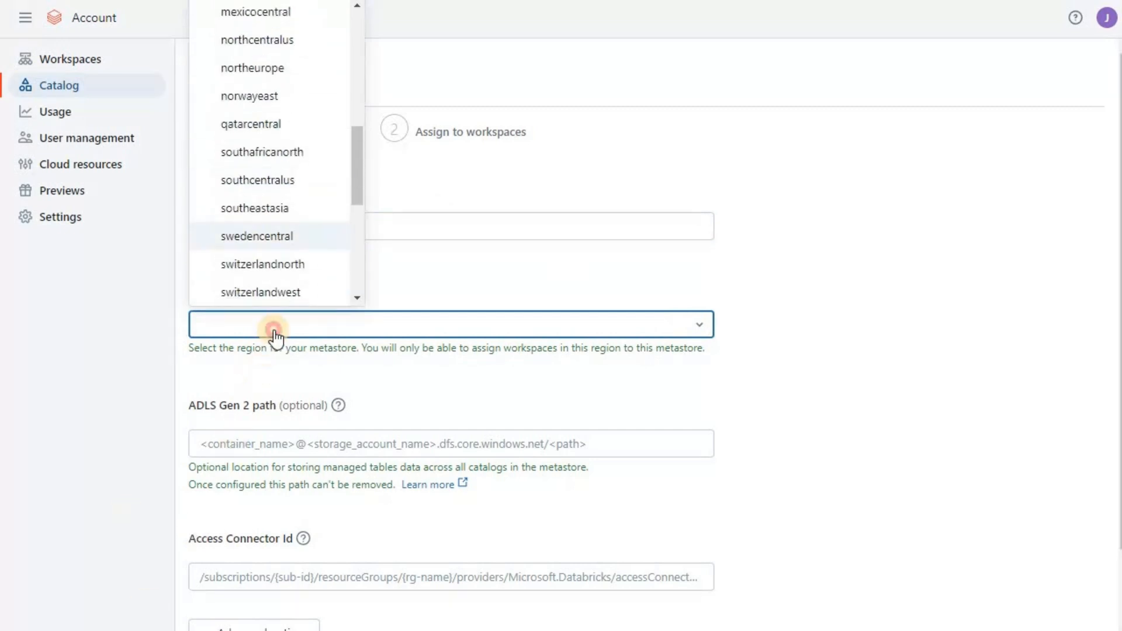
click(273, 330)
scroll(291, 213, down, 8)
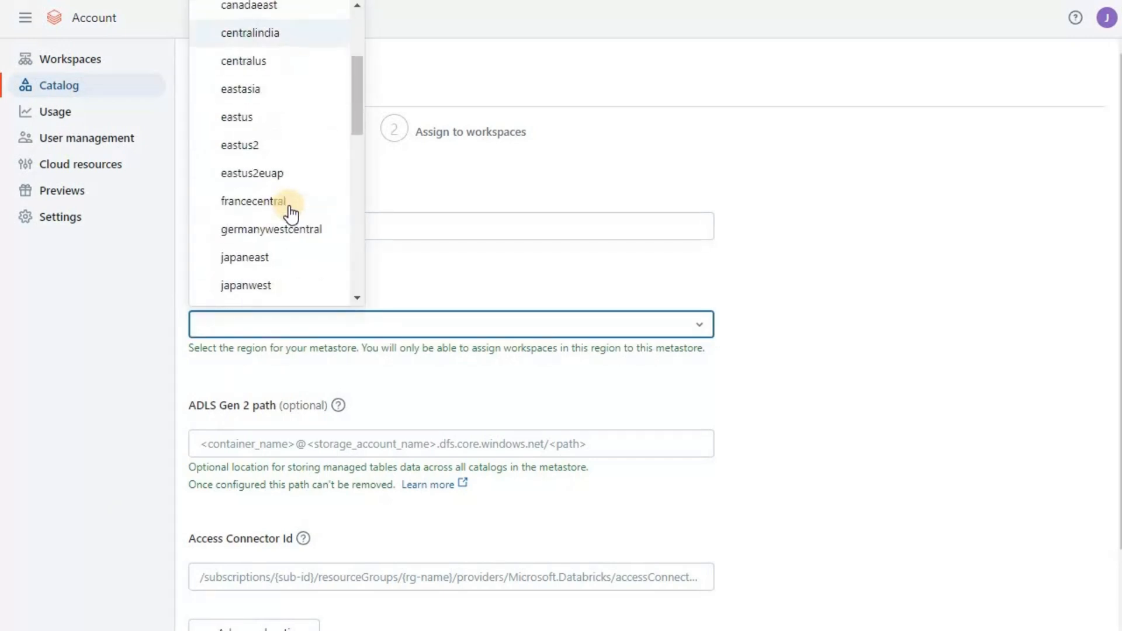
scroll(278, 42, down, 5)
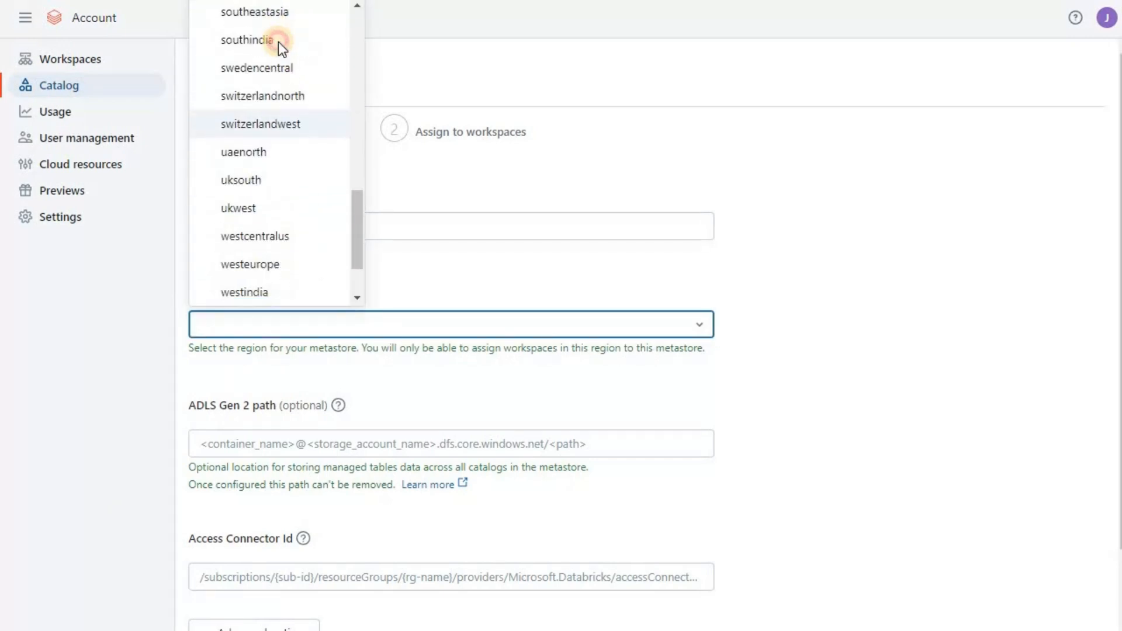
click(278, 41)
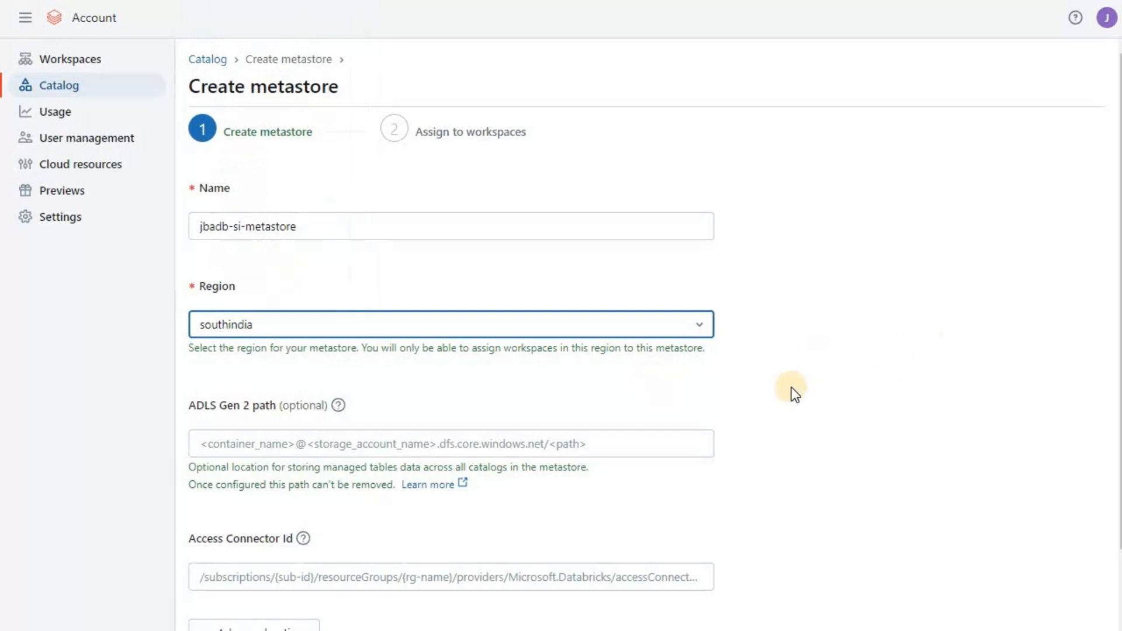
Step: Copy the container name ucmetastore from the jbadbunitycatalogsi storage account's containers in the Azure portal for the metastore's storage path
scroll(283, 353, down, 2)
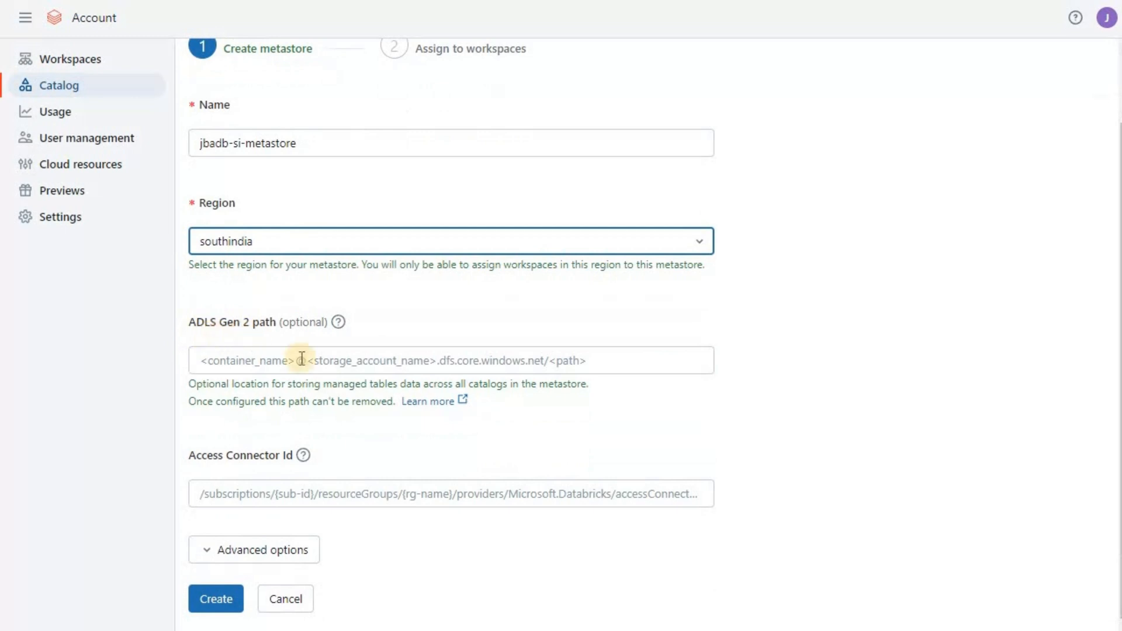
click(237, 365)
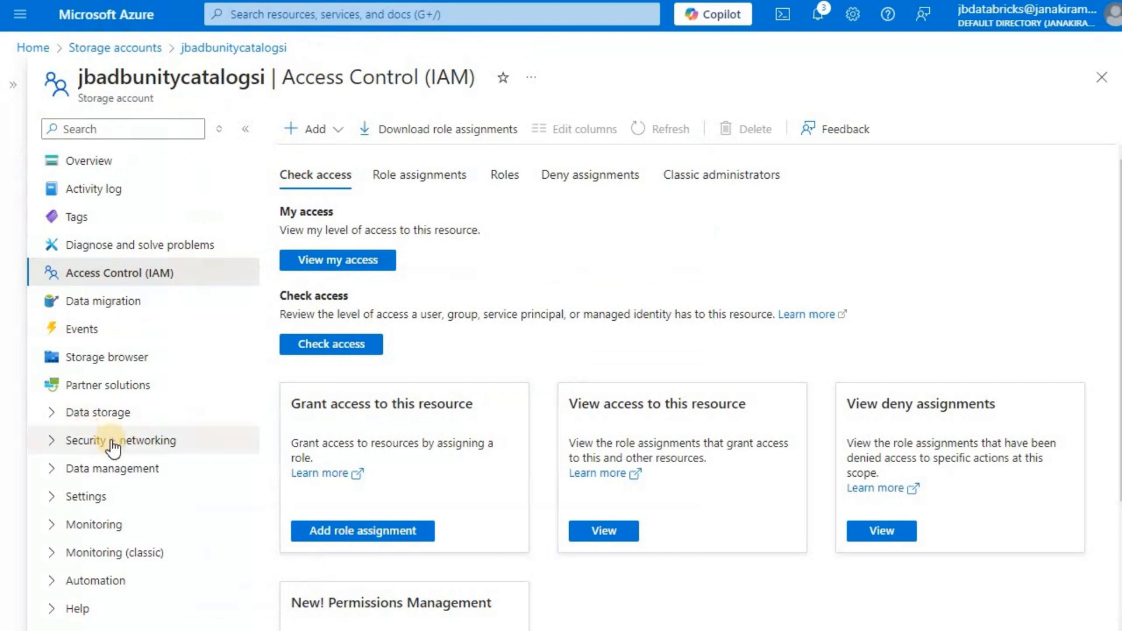
click(98, 412)
click(114, 440)
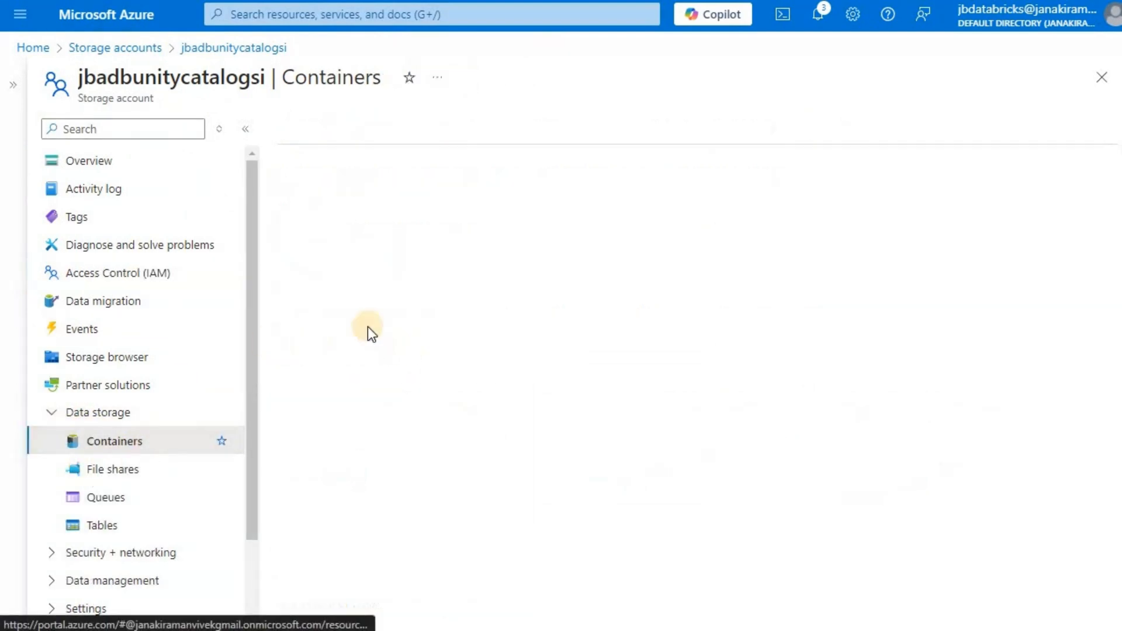
click(311, 278)
drag(312, 278, 355, 283)
key(ctrl+c)
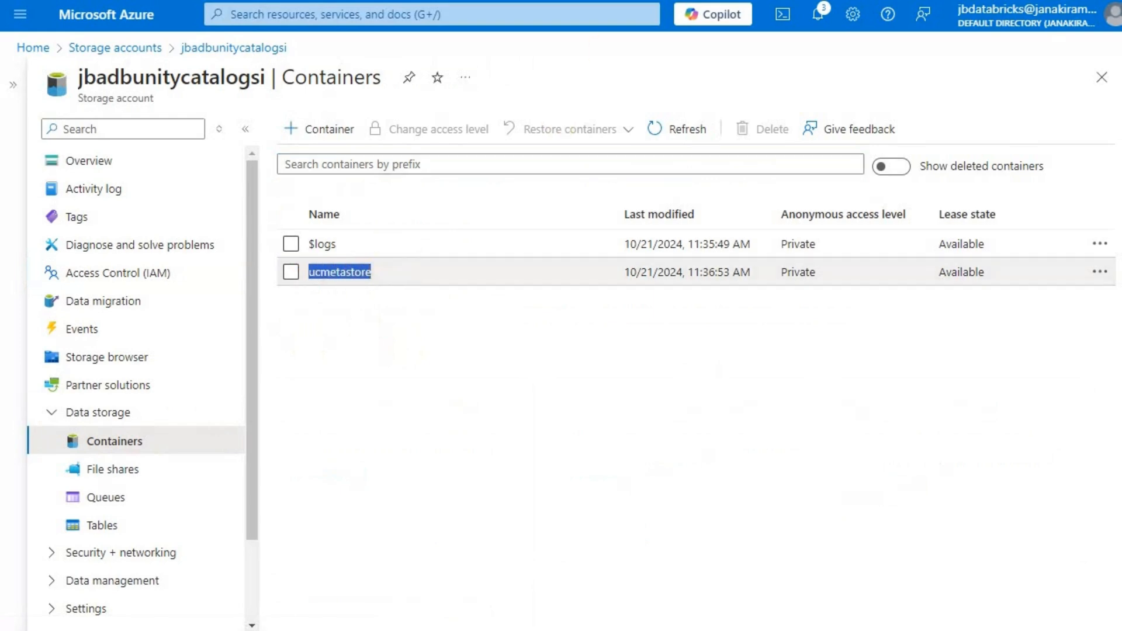
Step: Return to the metastore form and enter ucmetastore@ as the Access Connector Id
key(alt+Tab)
click(273, 494)
key(ctrl+v)
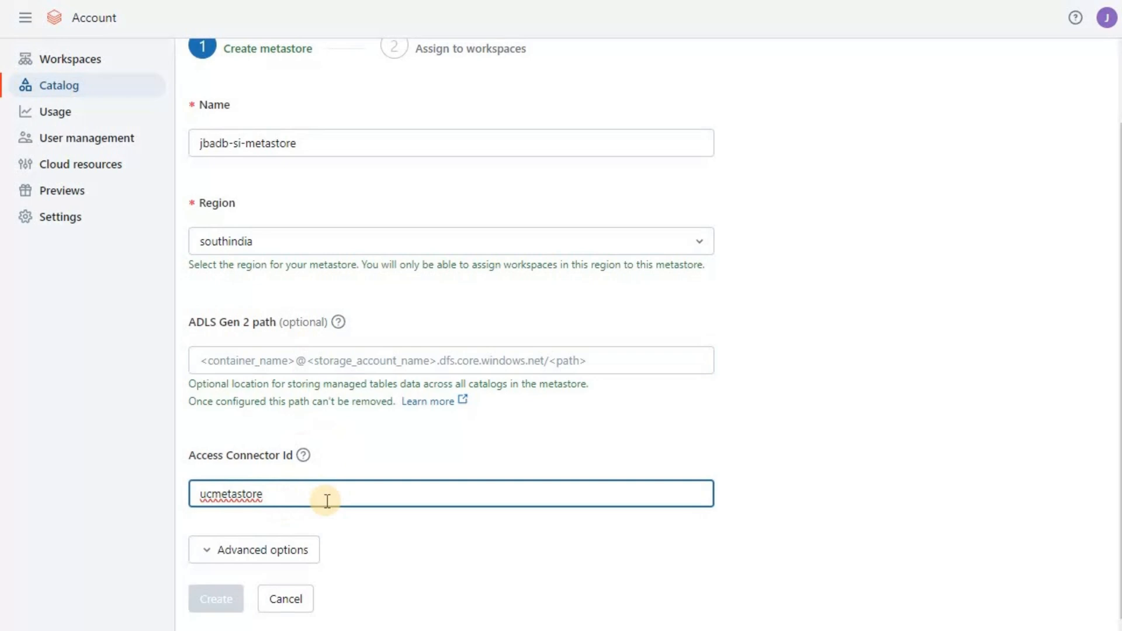
text(@)
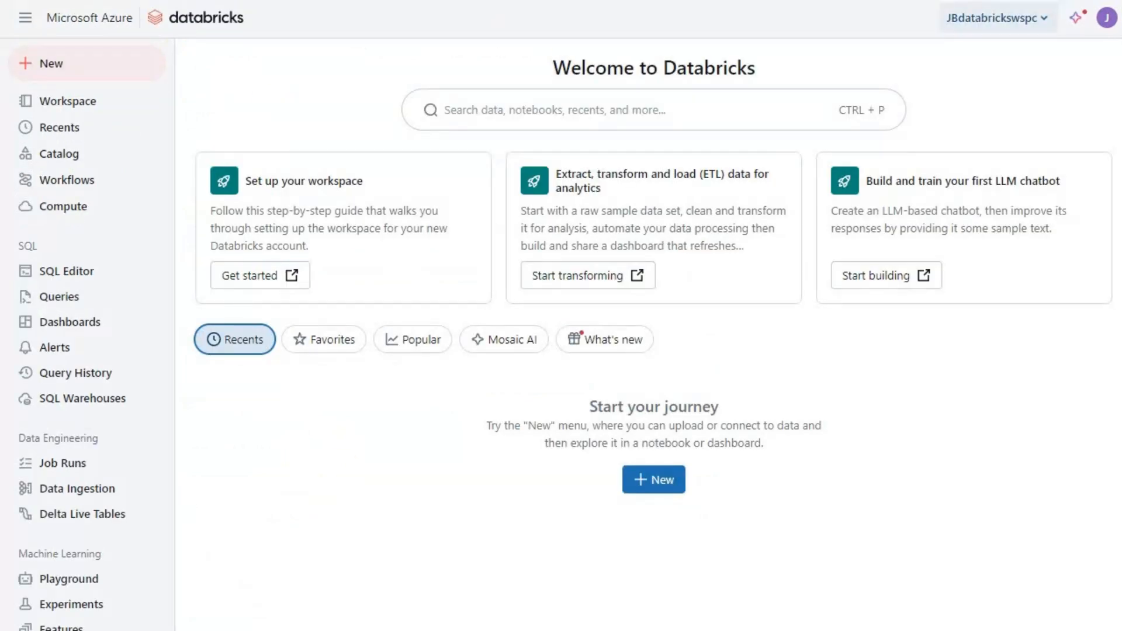
key(ctrl+Tab)
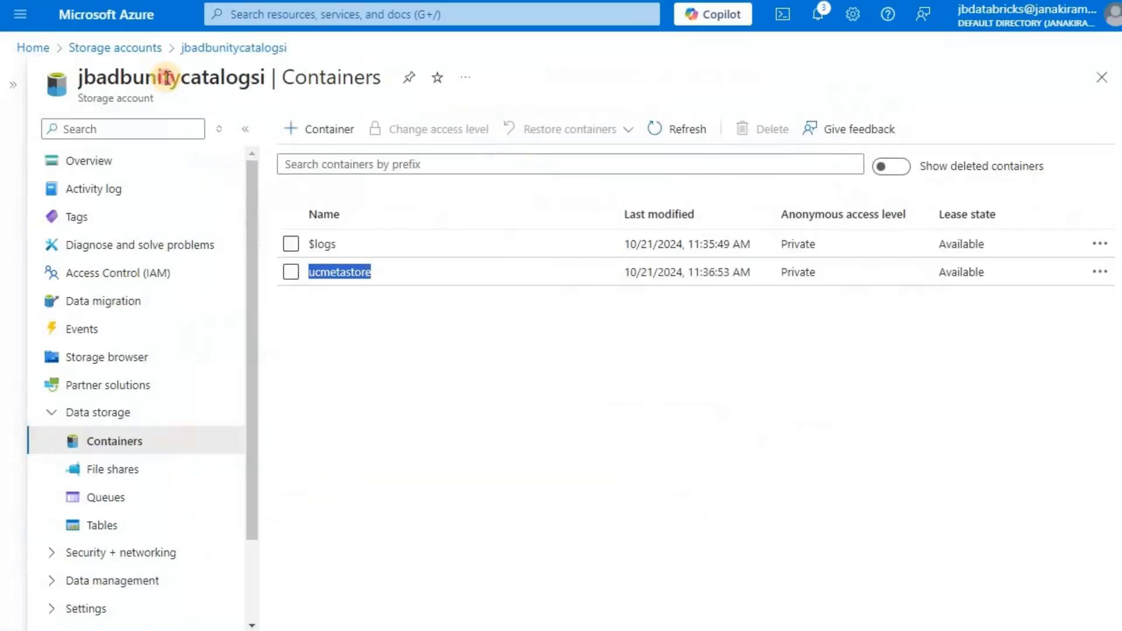
click(91, 65)
double_click(91, 65)
key(ctrl+c)
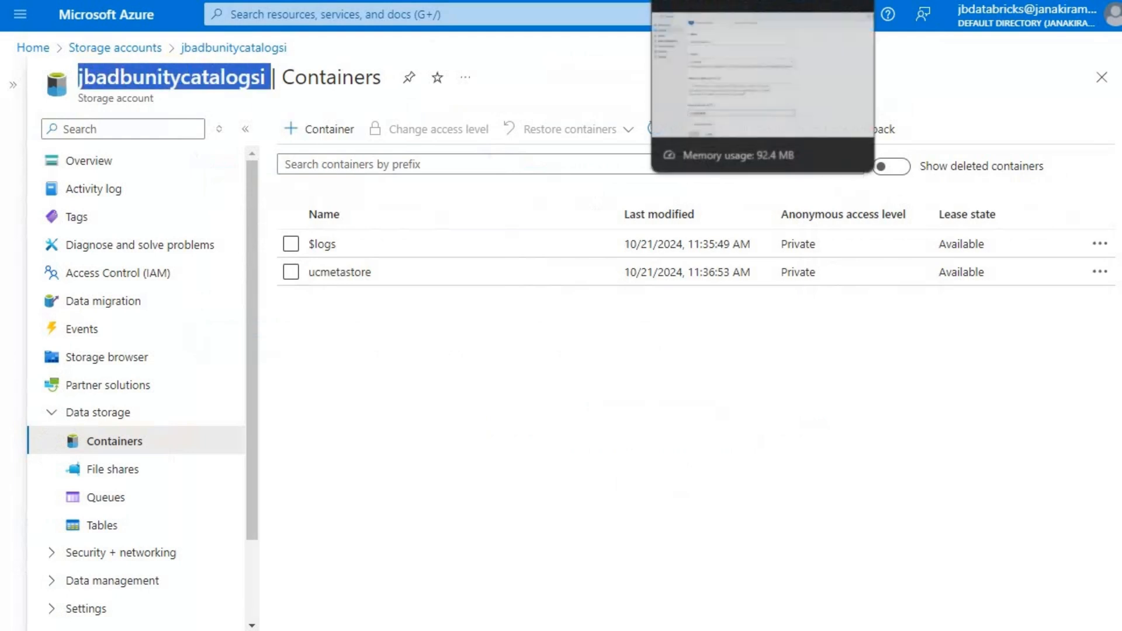
key(ctrl+Tab)
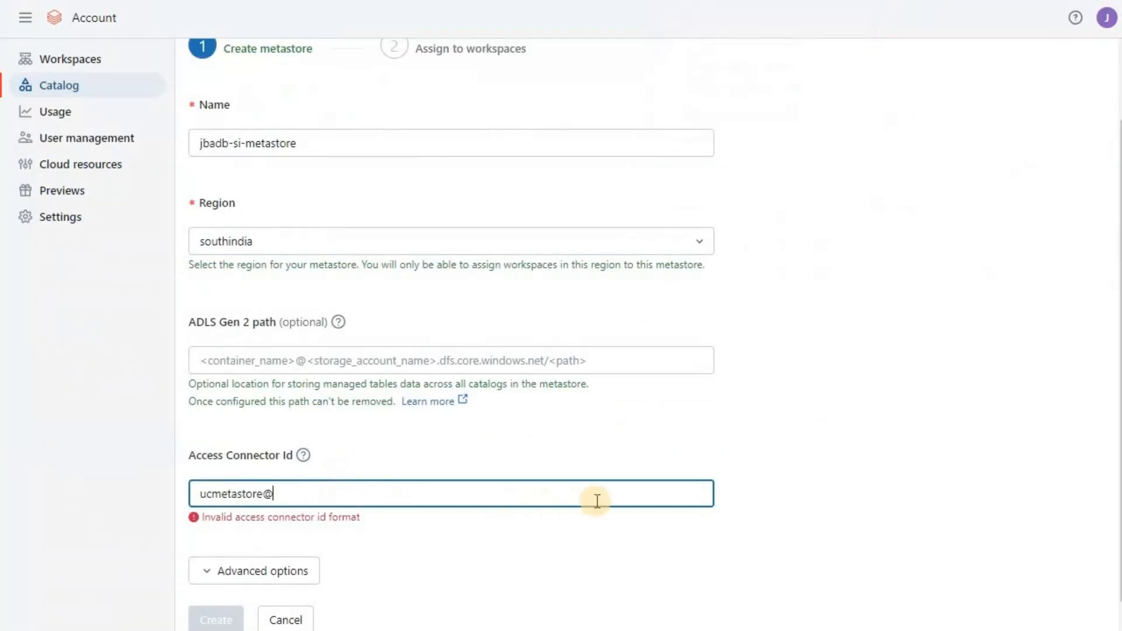
key(ctrl+v)
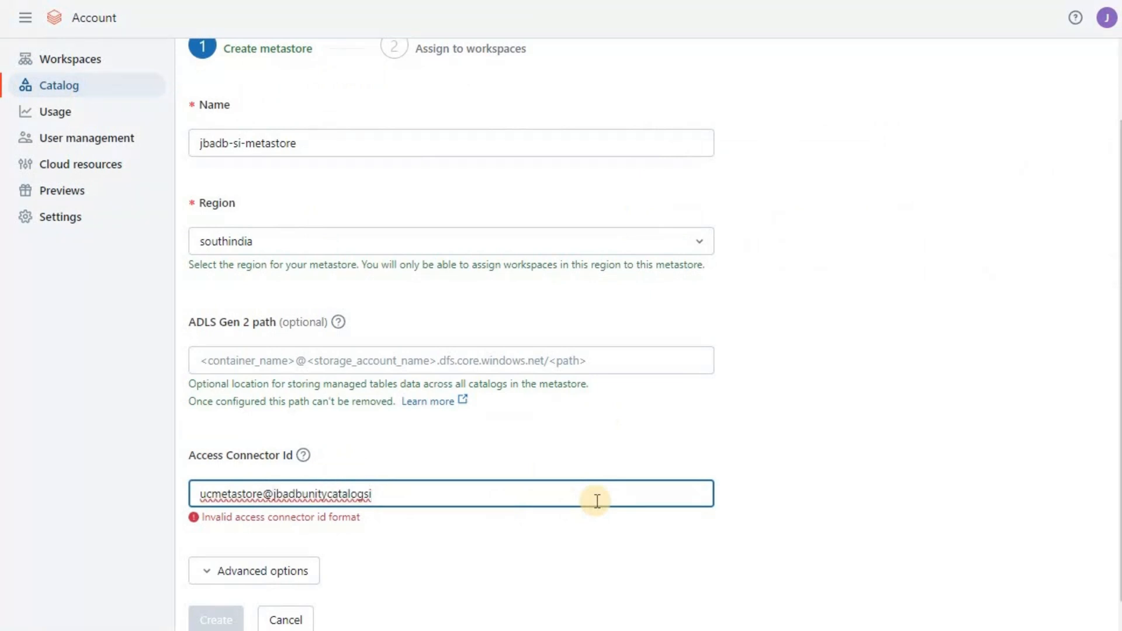
text(.dfs.core)
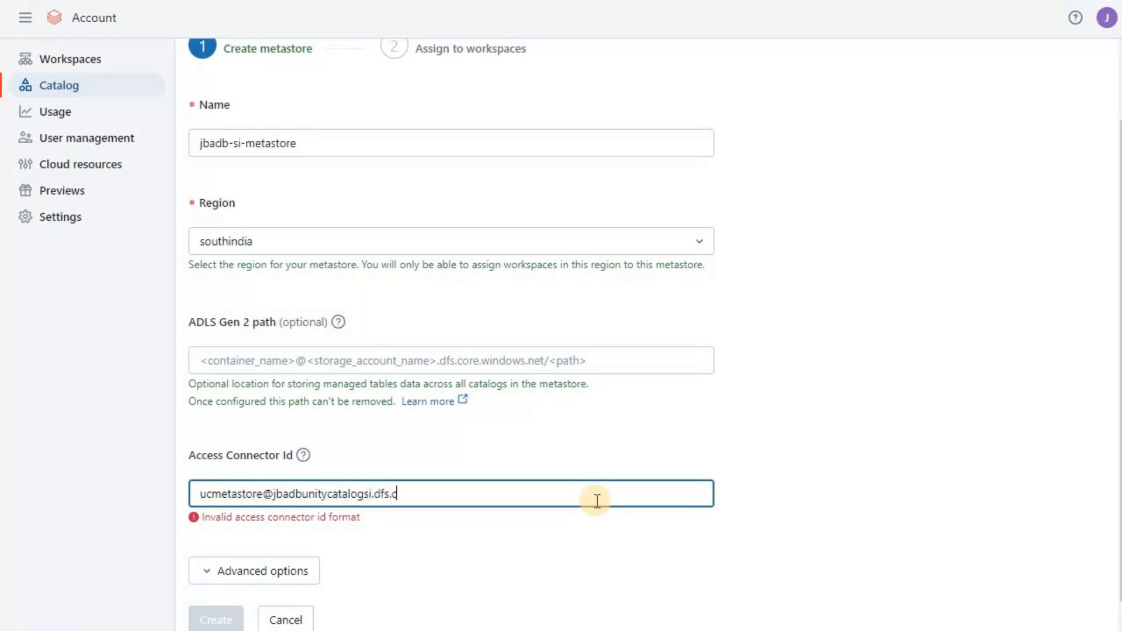
text(.windows.net/)
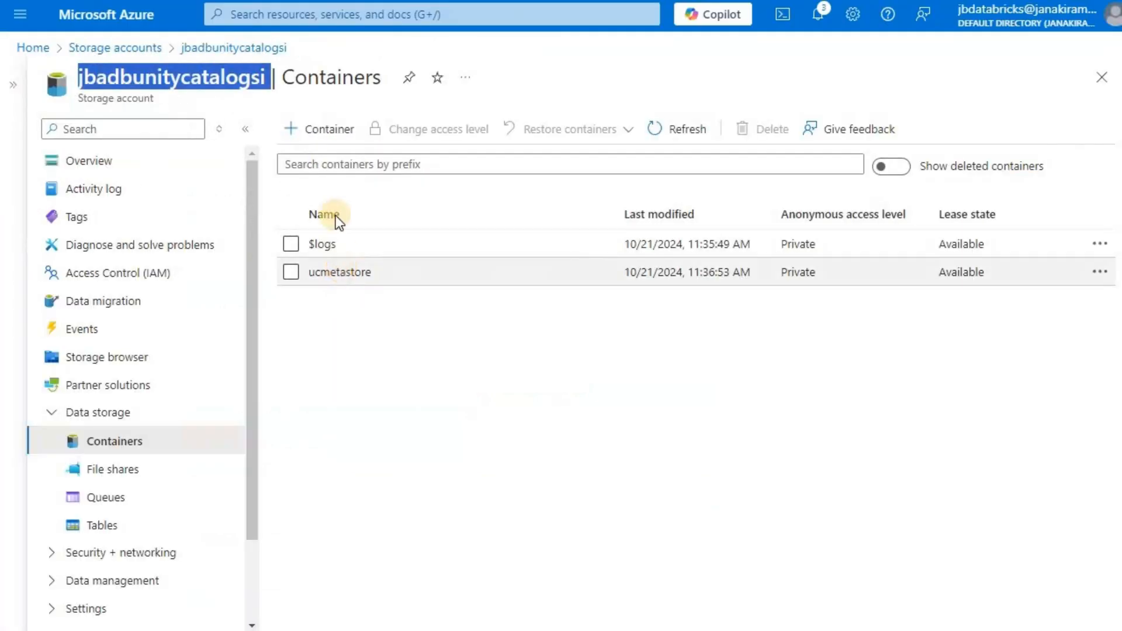
Step: Add a directory named ucmetastore inside the ucmetastore container in the Azure portal
click(339, 271)
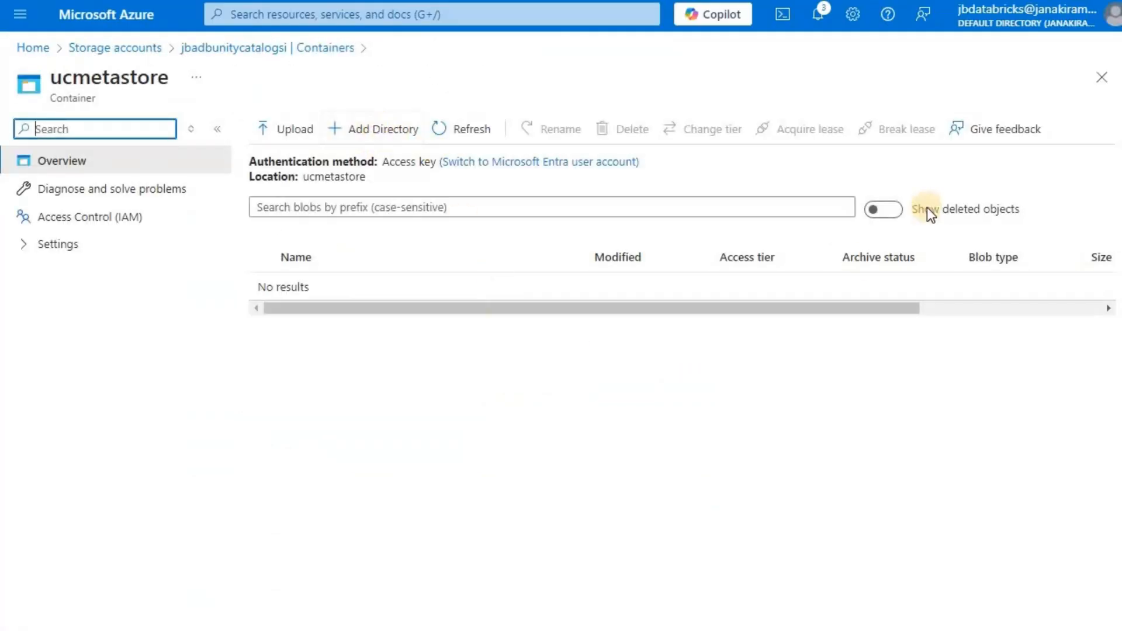
click(372, 129)
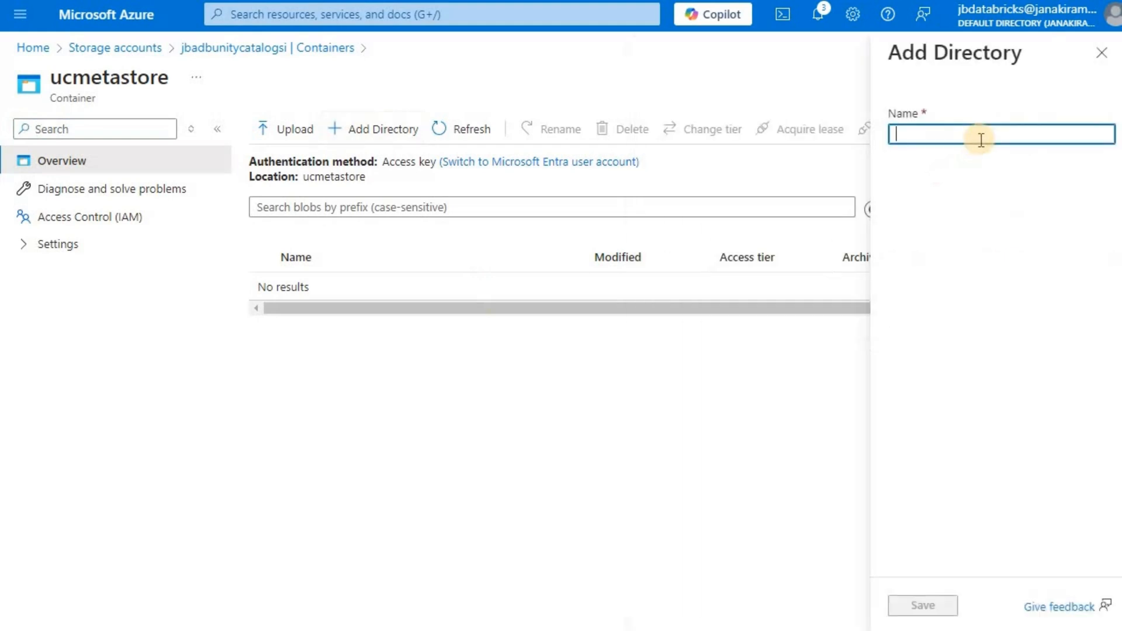
text(ucmetastore)
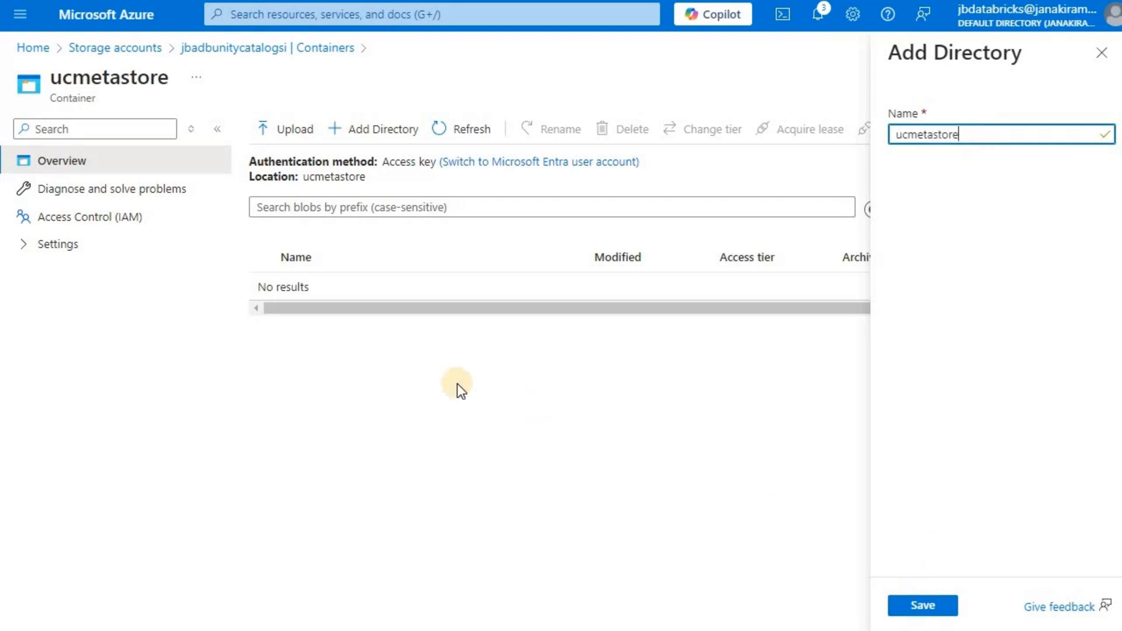
key(Return)
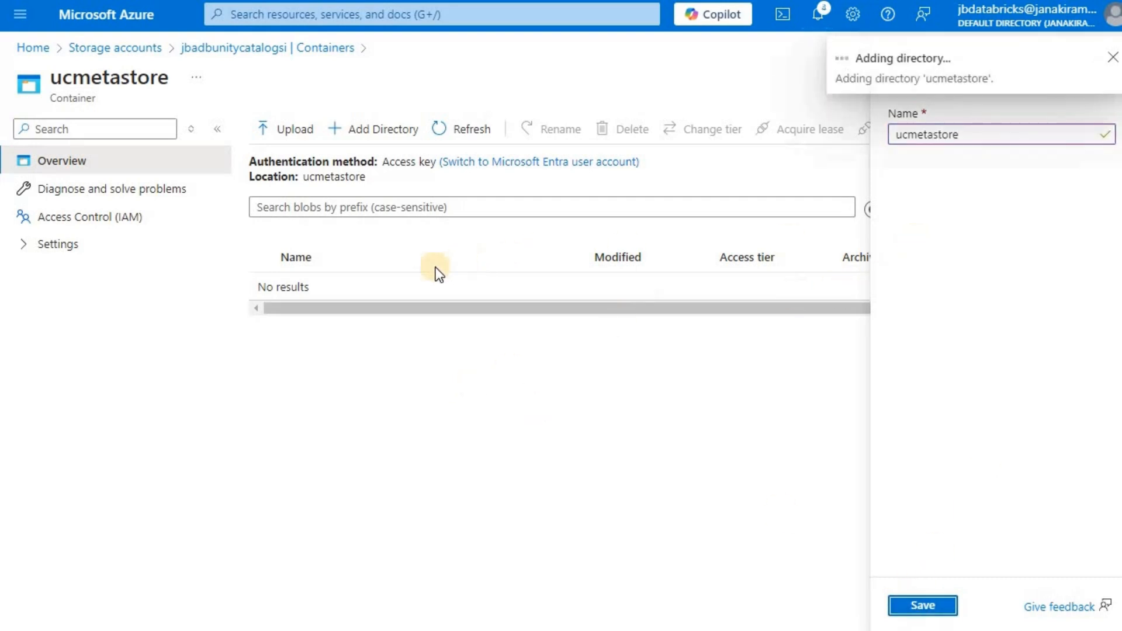
drag(297, 291, 422, 283)
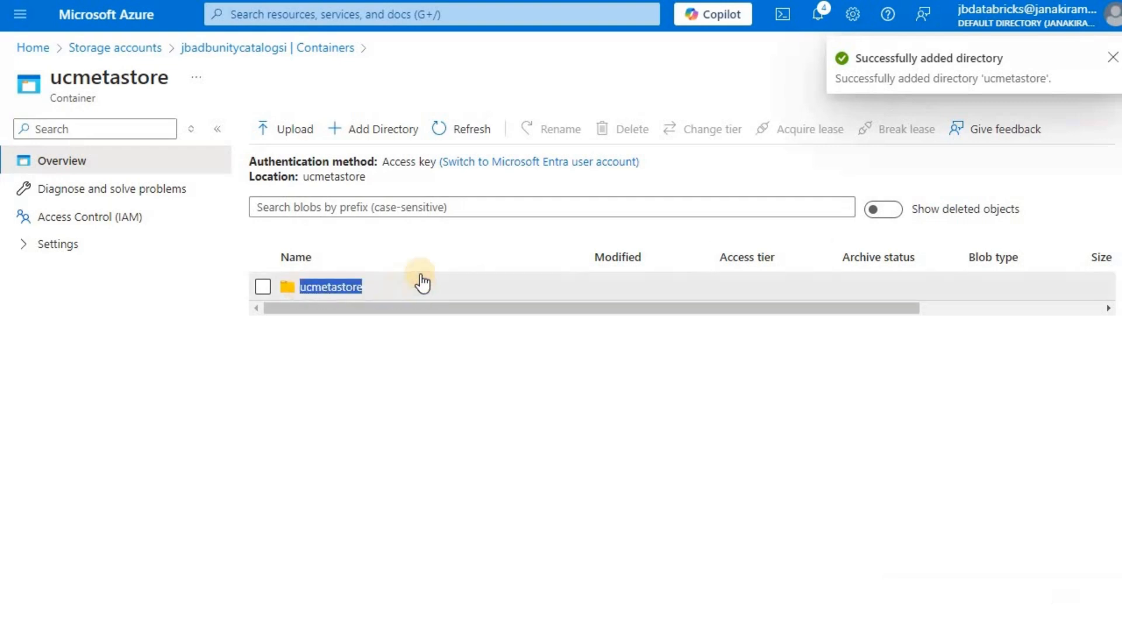
key(ctrl+c)
key(alt+Tab)
text(/)
key(ctrl+v)
Step: Move the complete storage path out of the Access Connector Id into the ADLS Gen 2 path
key(ctrl+a)
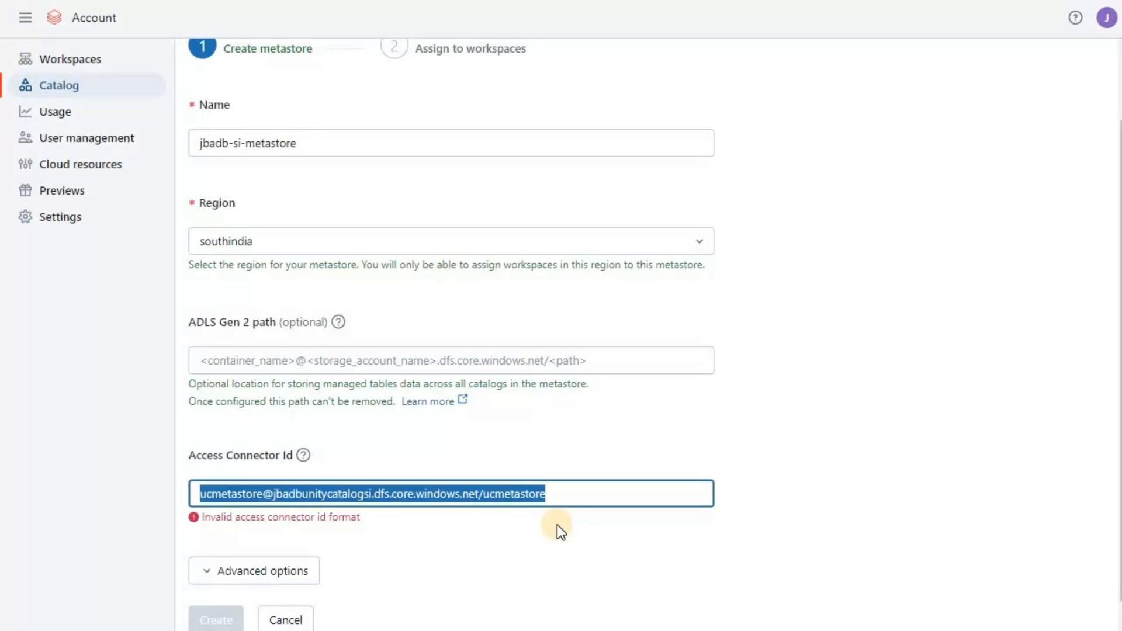
key(BackSpace)
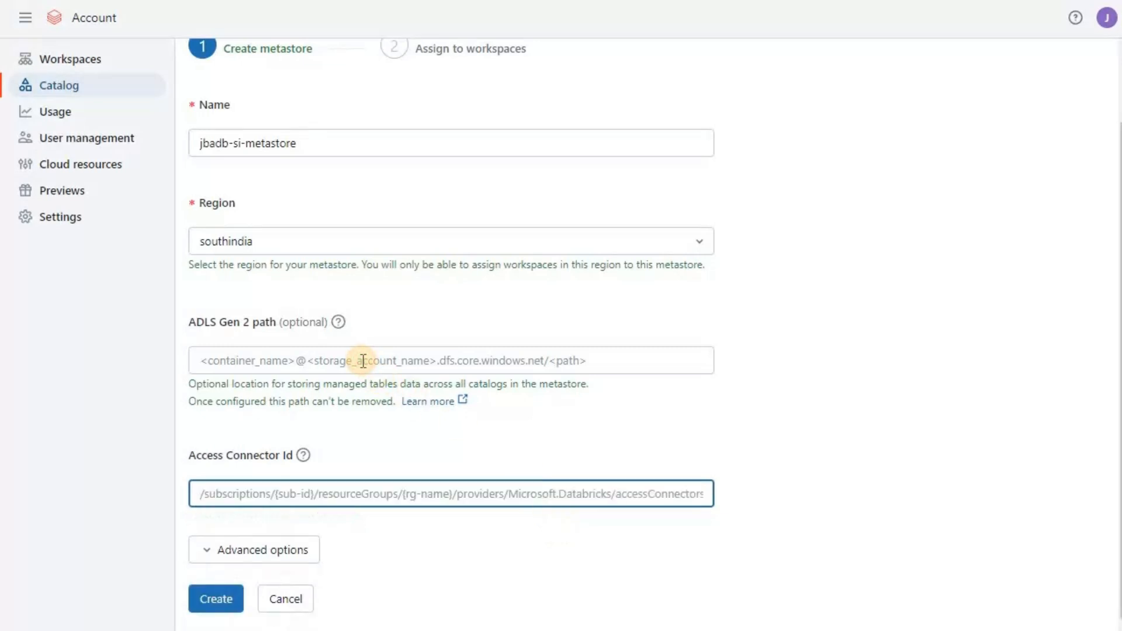
click(362, 361)
key(ctrl+v)
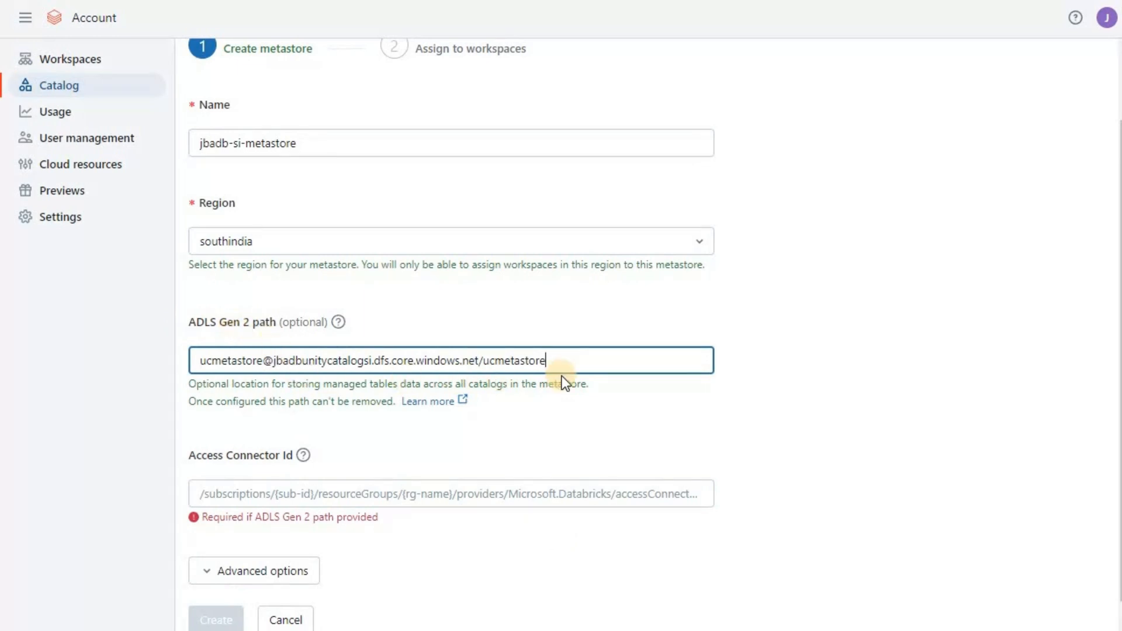
Step: Copy the resource ID of jbadb-uc-metastore-access-connector-si from the Azure portal into the Access Connector Id and create the metastore
click(209, 469)
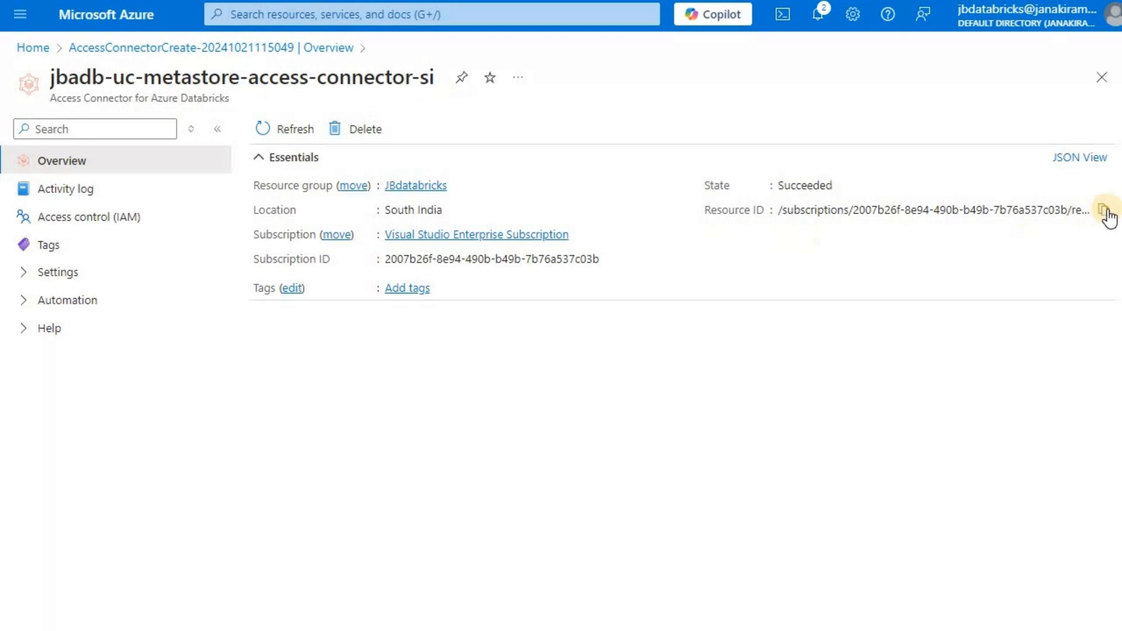
click(1103, 209)
key(ctrl+Tab)
click(248, 494)
key(ctrl+v)
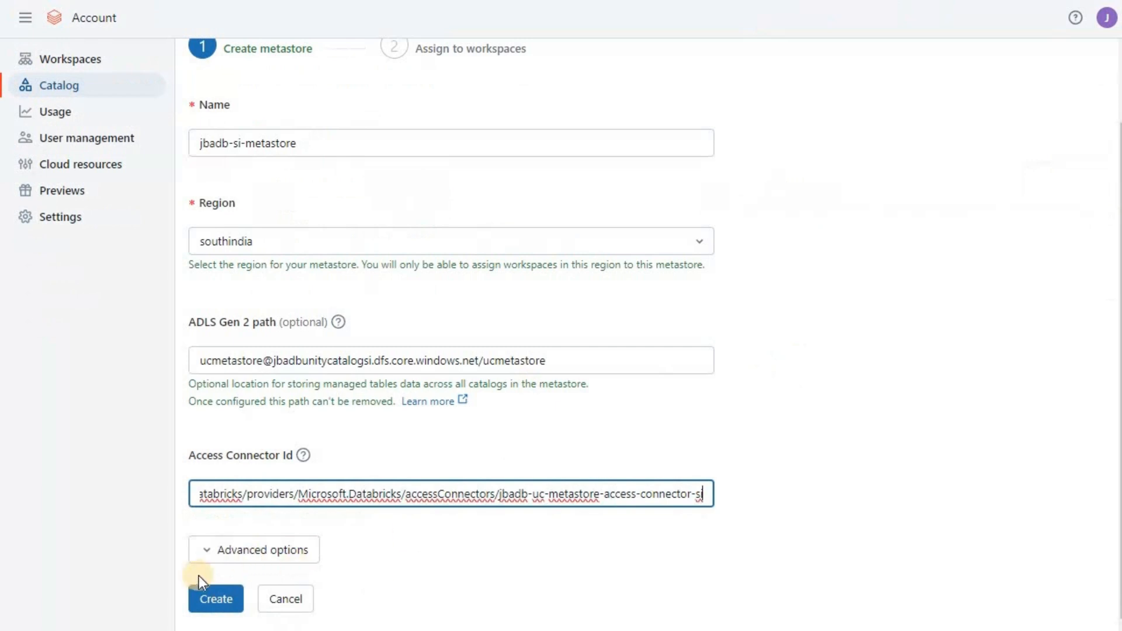
click(222, 597)
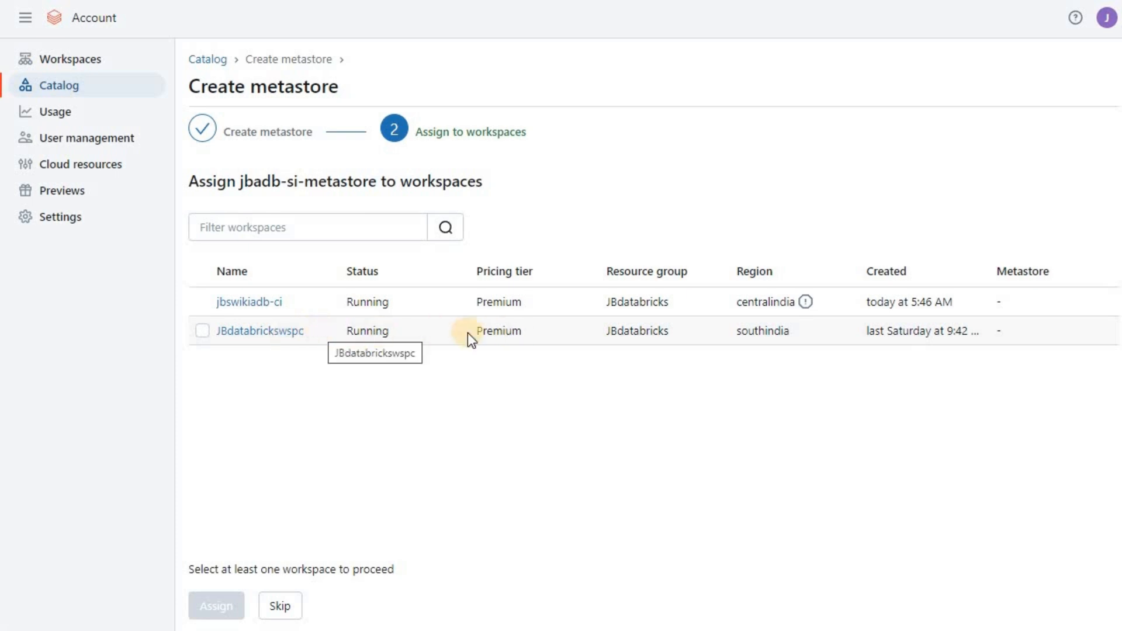
Step: Assign jbadb-si-metastore to the JBdatabrickswspc workspace, enable Unity Catalog for it and dismiss the closing message
click(203, 332)
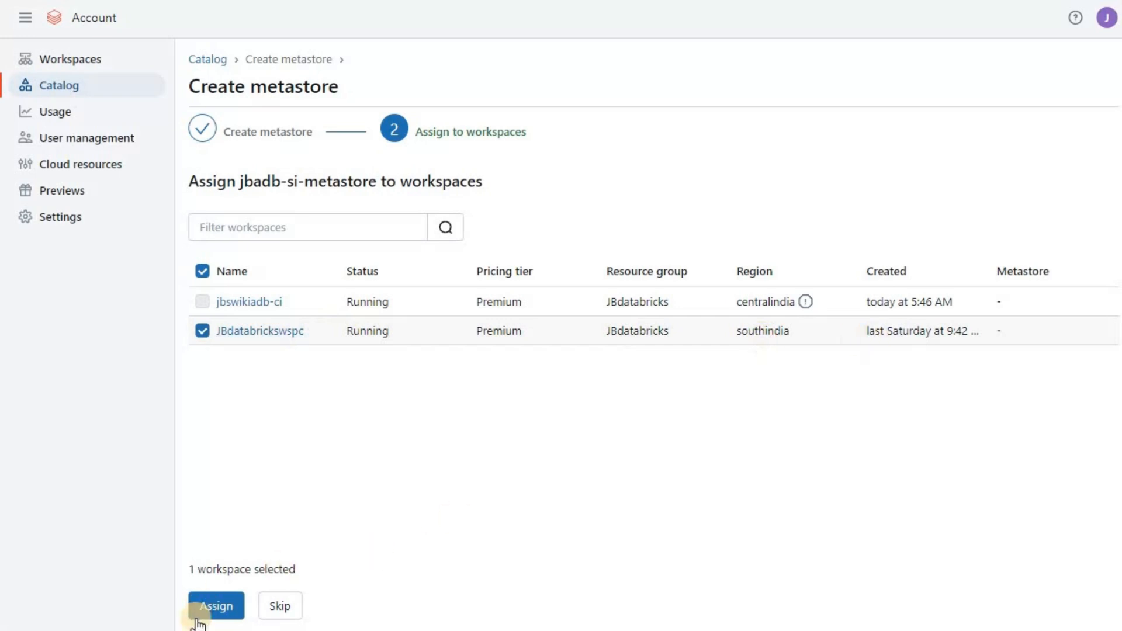
click(224, 607)
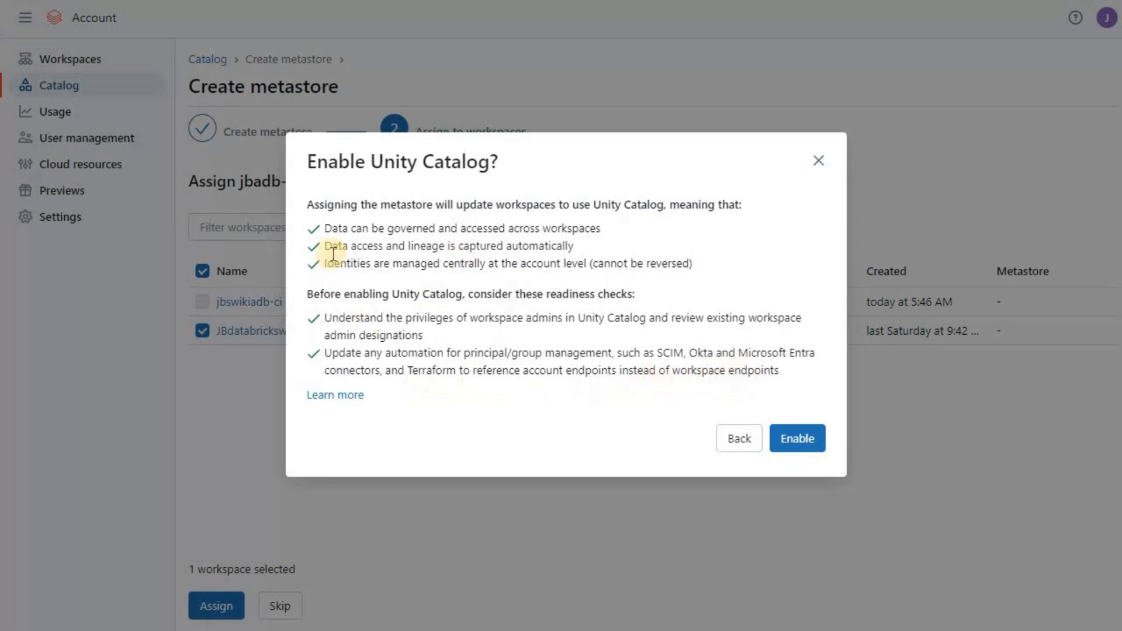
click(799, 443)
click(798, 439)
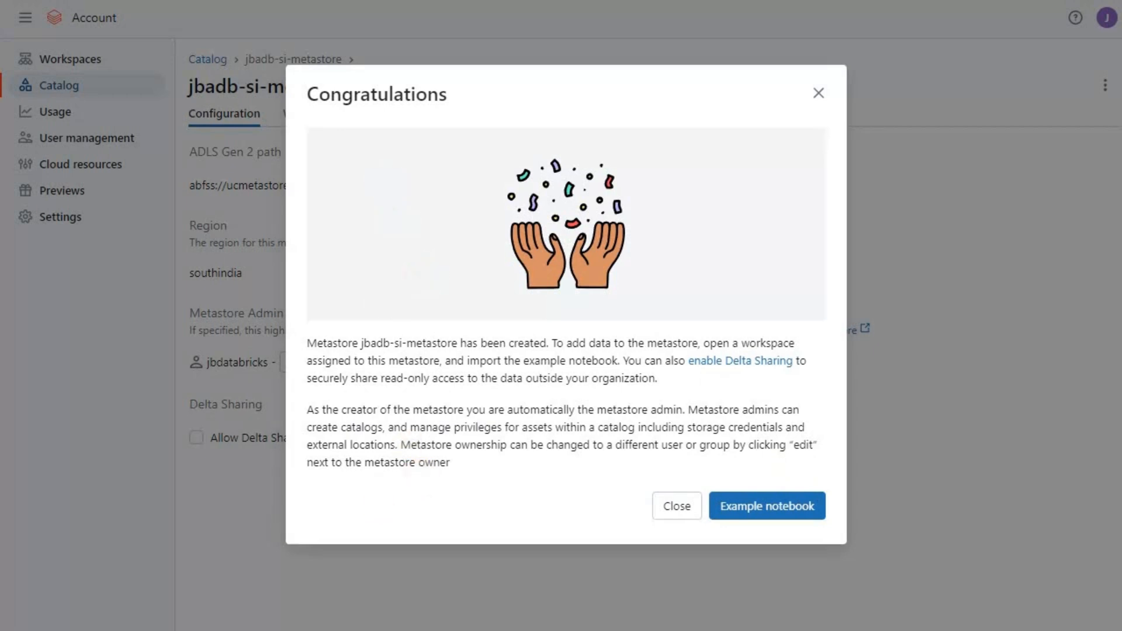
click(678, 508)
click(678, 507)
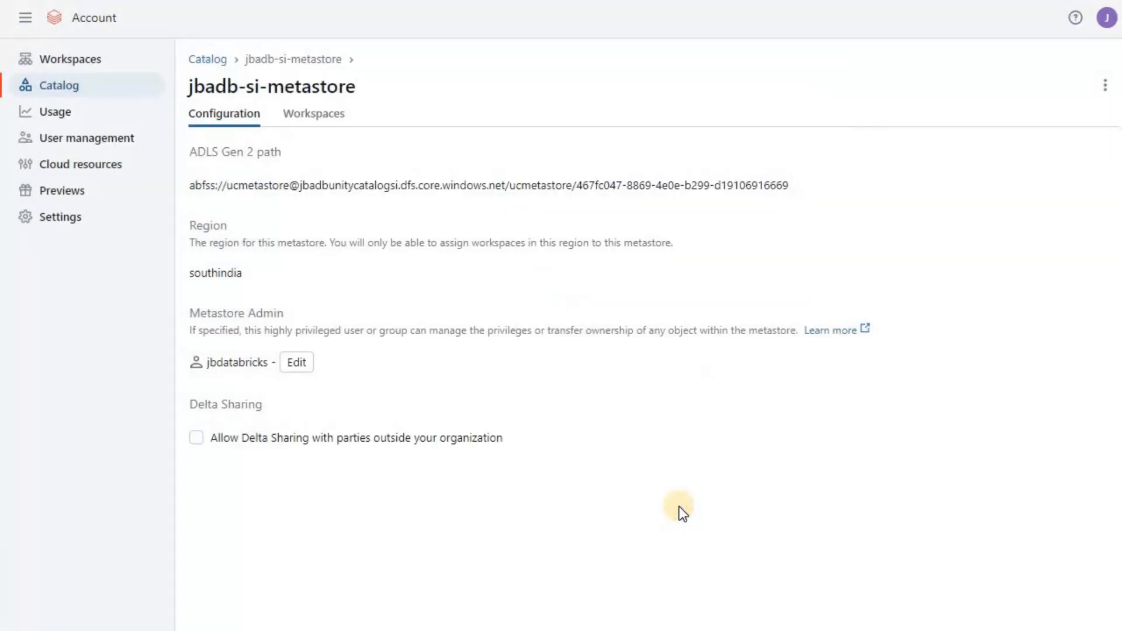